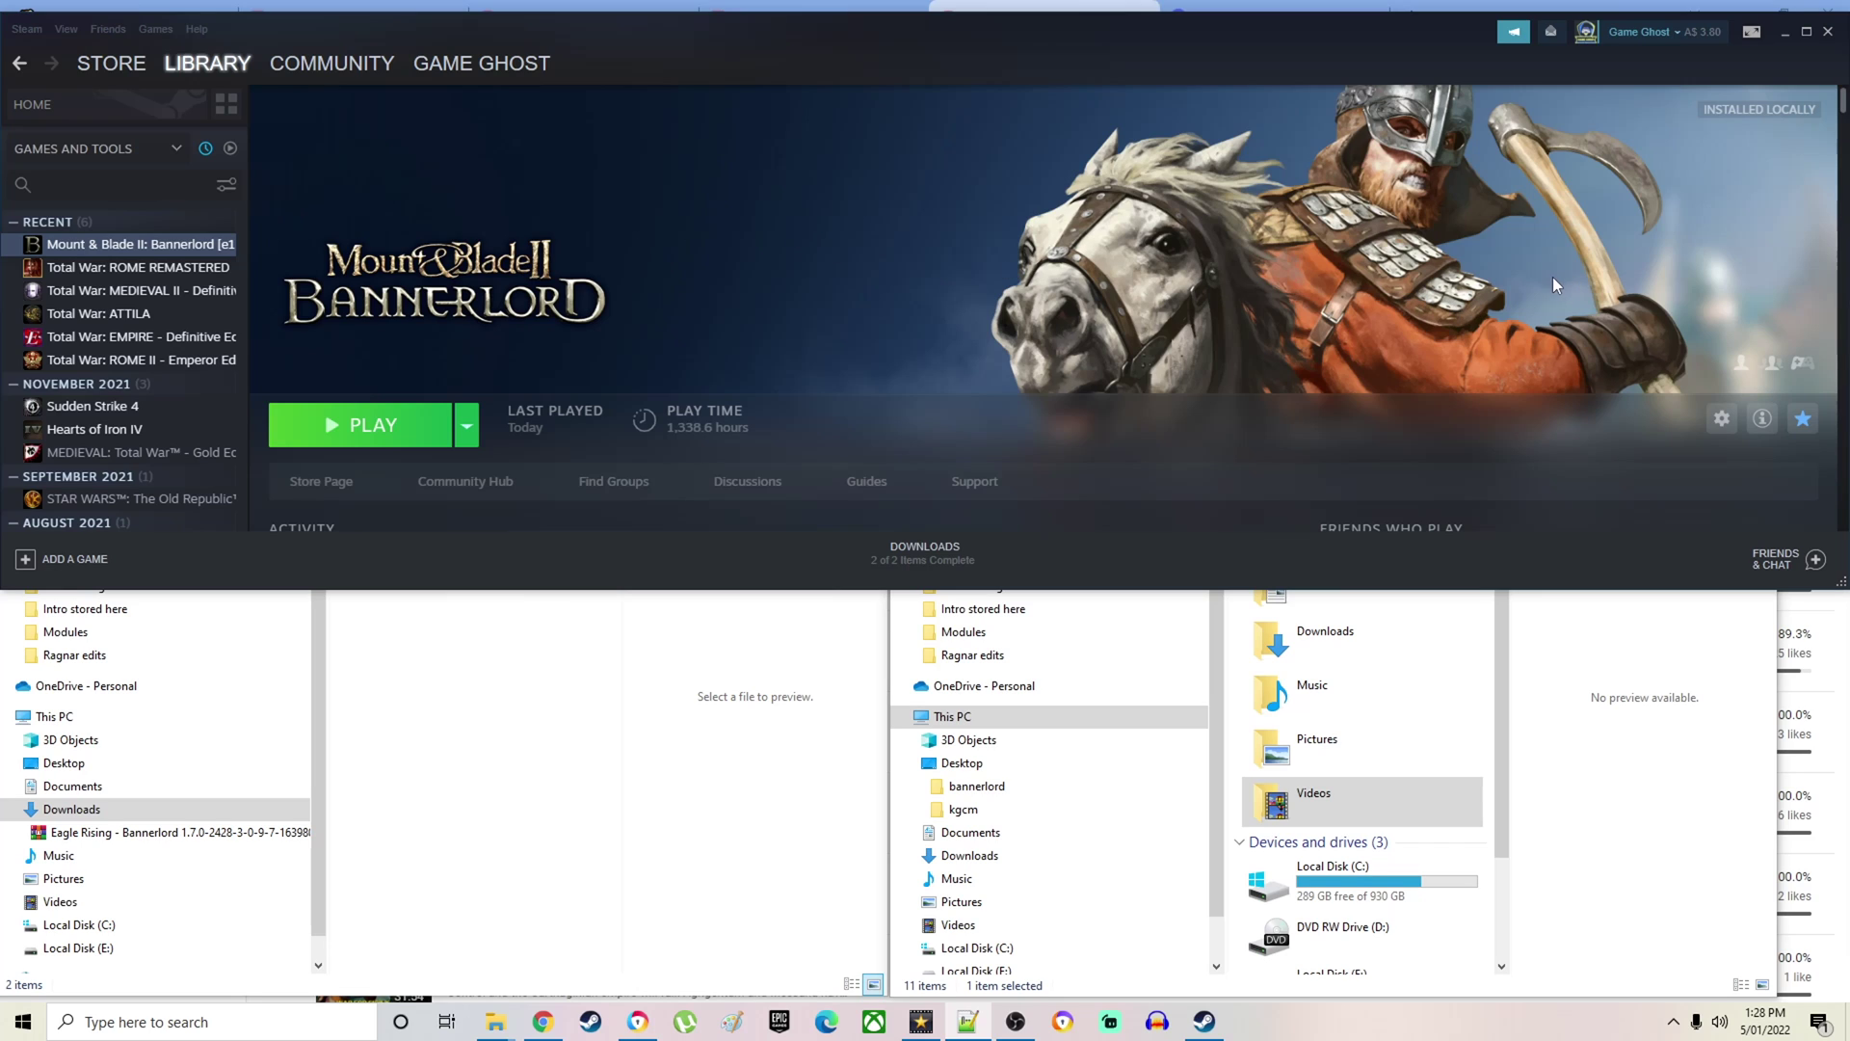
# - Check Bannerlord's beta branch setting in Steam properties, then close the dialog
pyautogui.click(1720, 418)
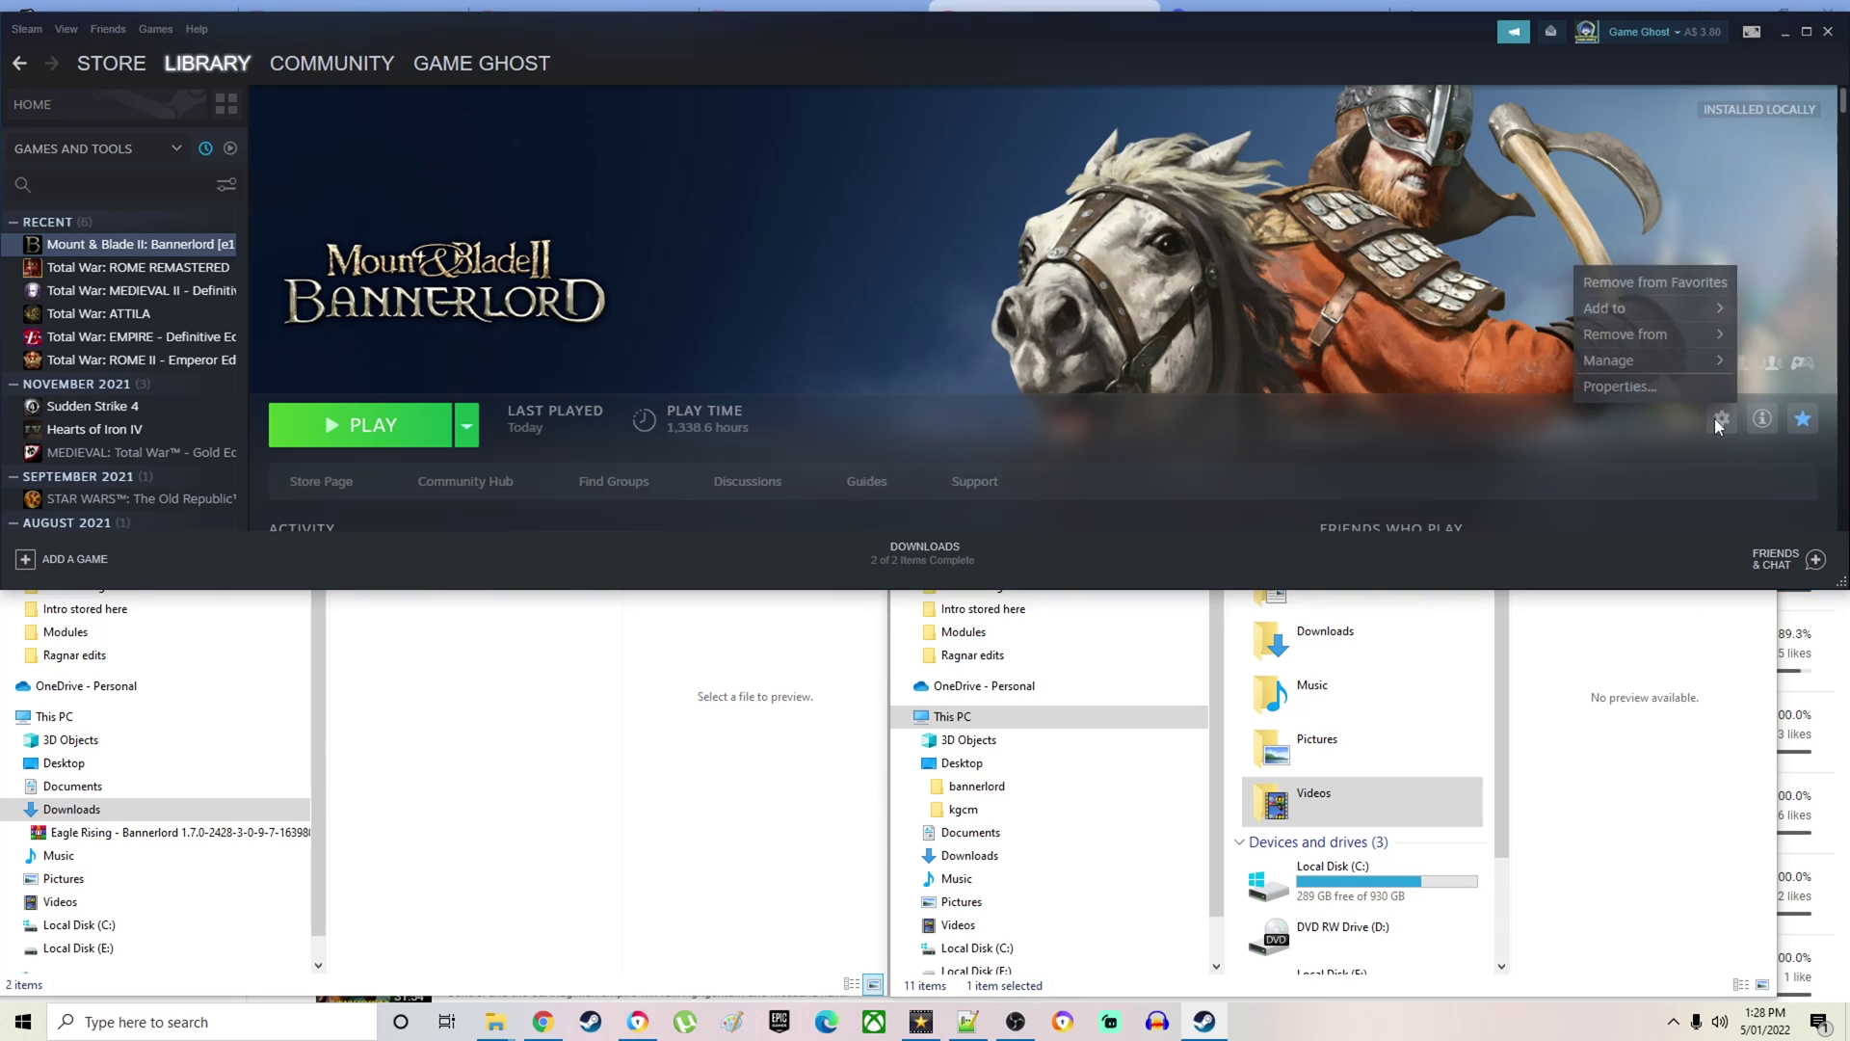
pyautogui.click(1620, 388)
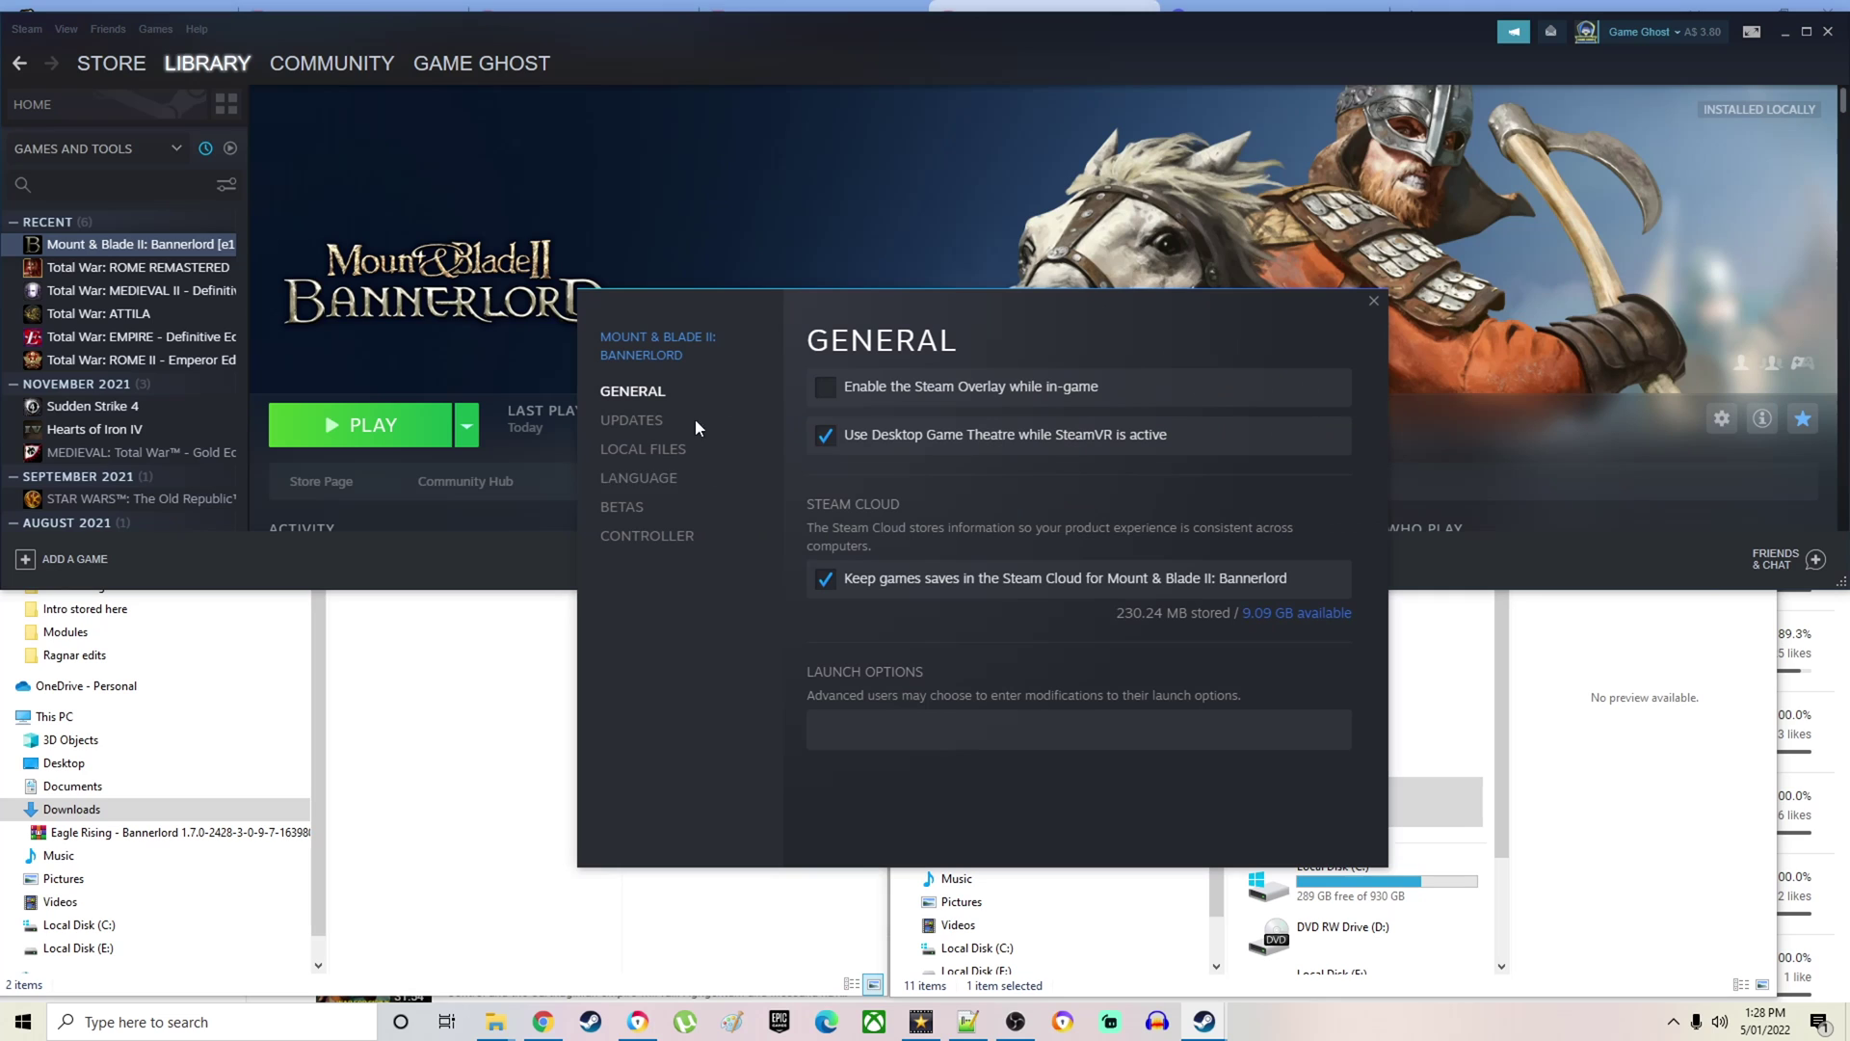
pyautogui.click(624, 508)
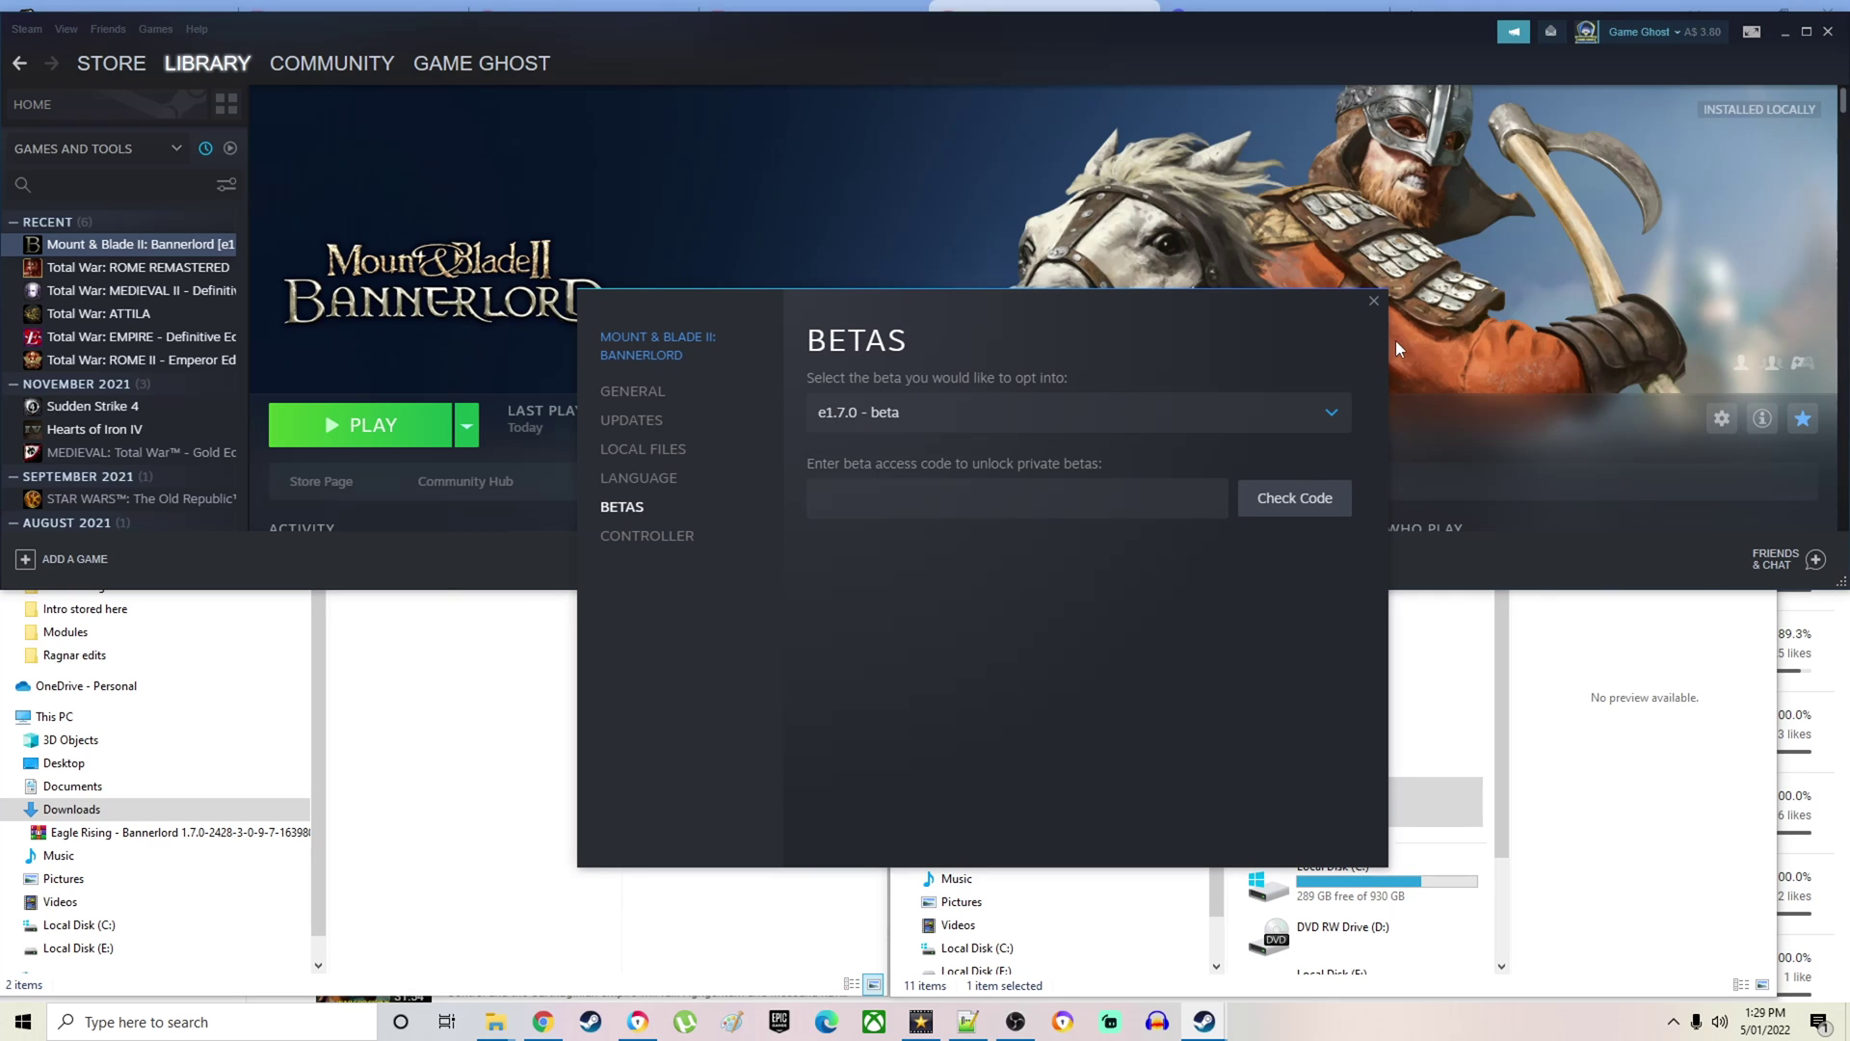
pyautogui.click(1376, 302)
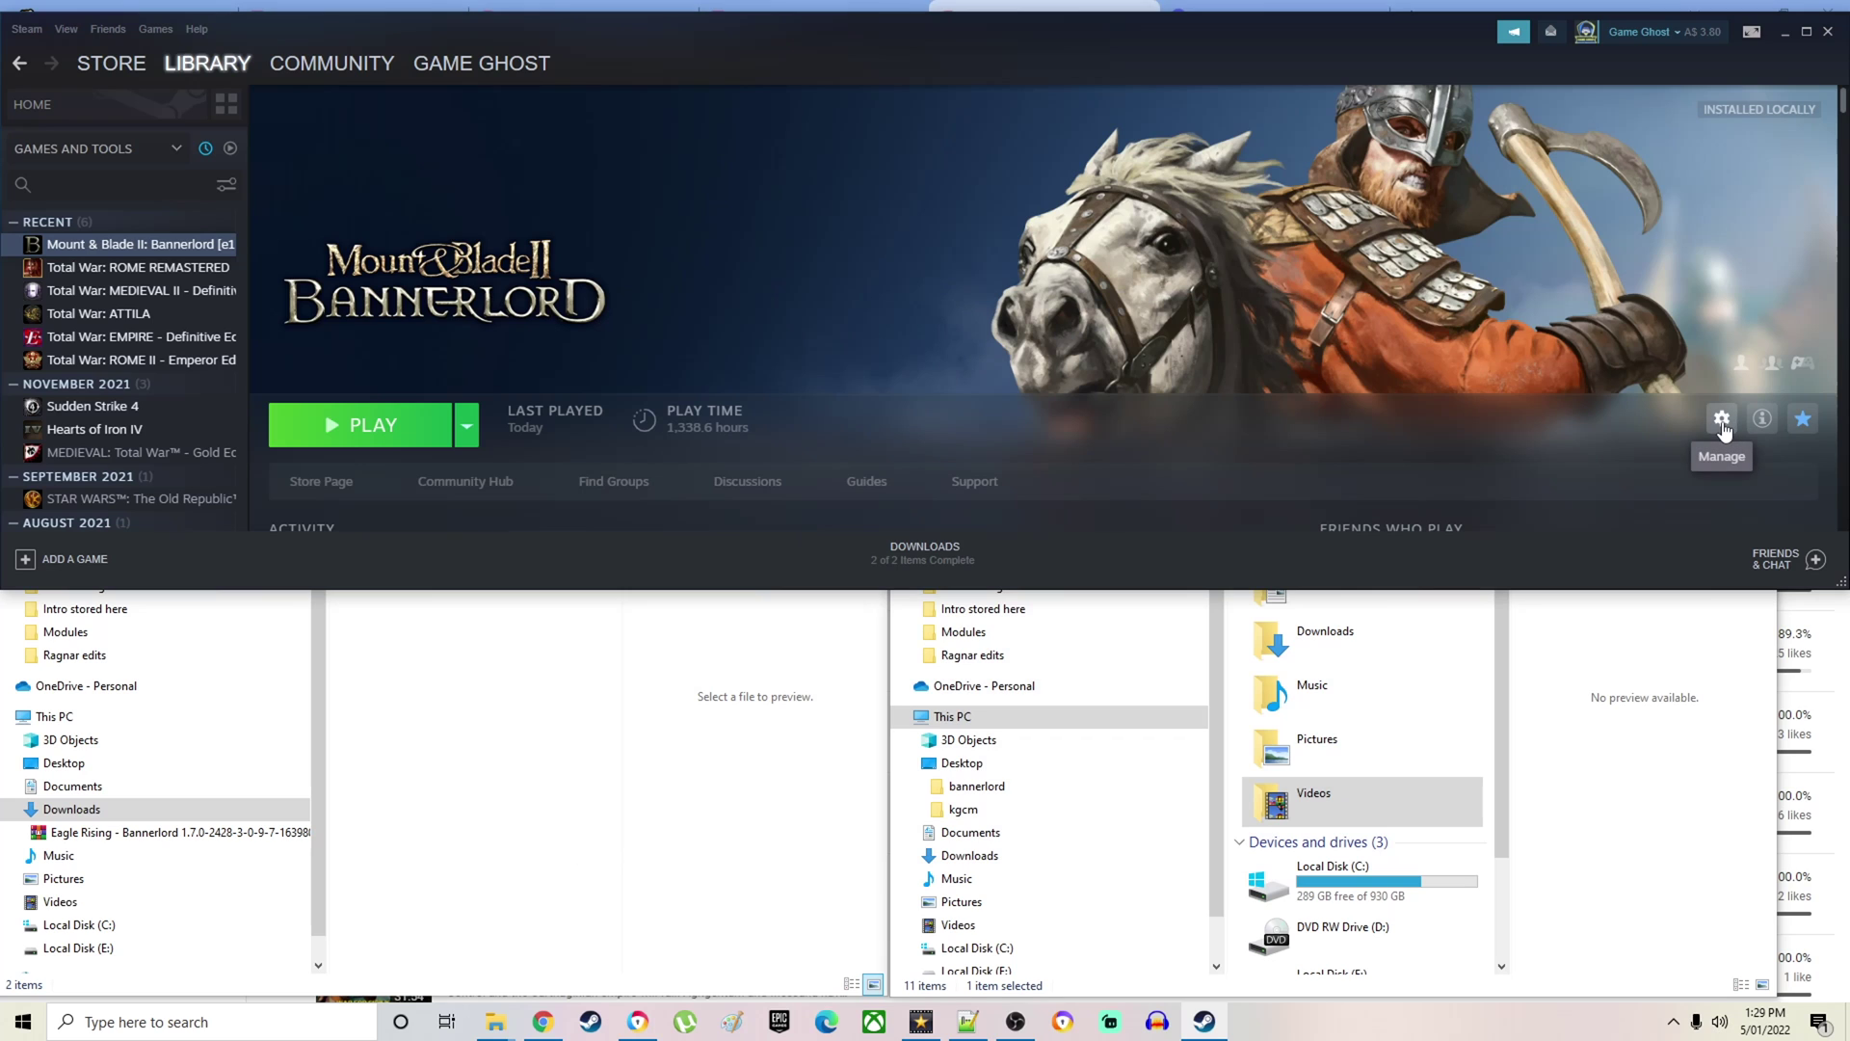
# - Reselect e1.7.0 - beta from the Betas dropdown and close Bannerlord's properties
pyautogui.click(1722, 420)
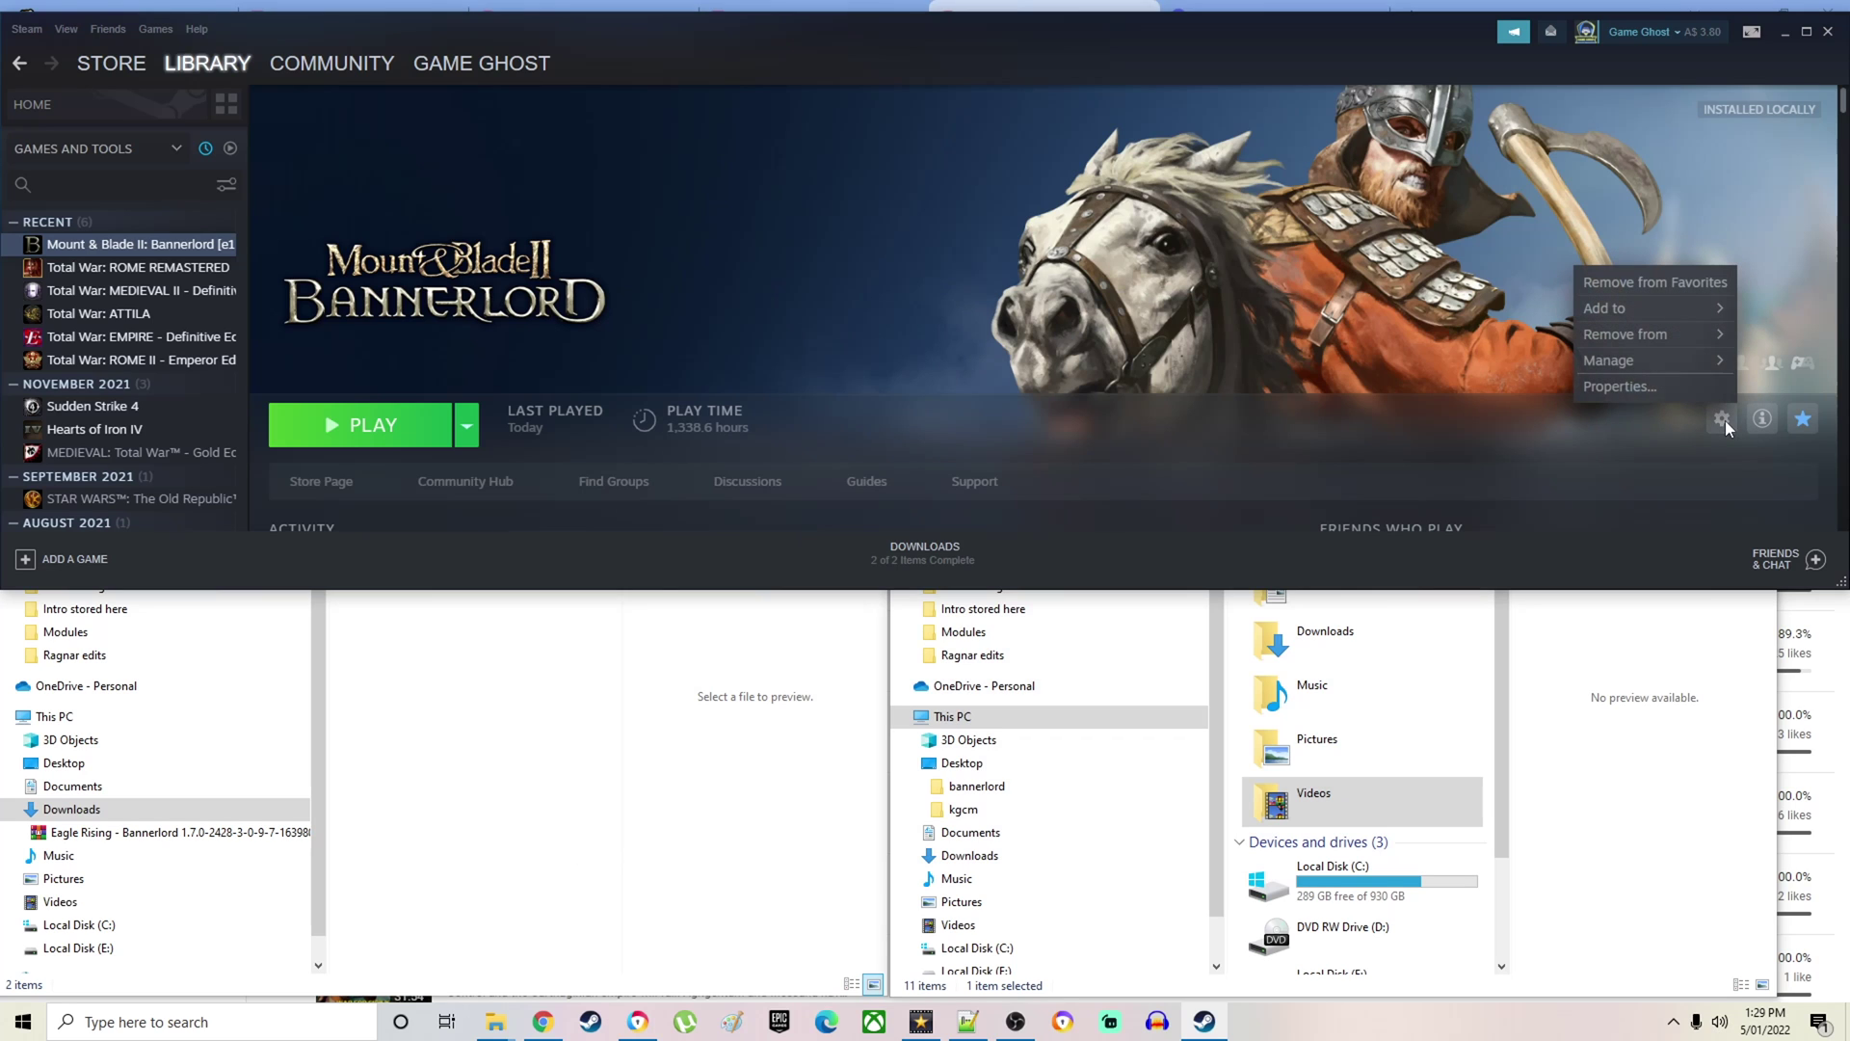
pyautogui.click(1634, 384)
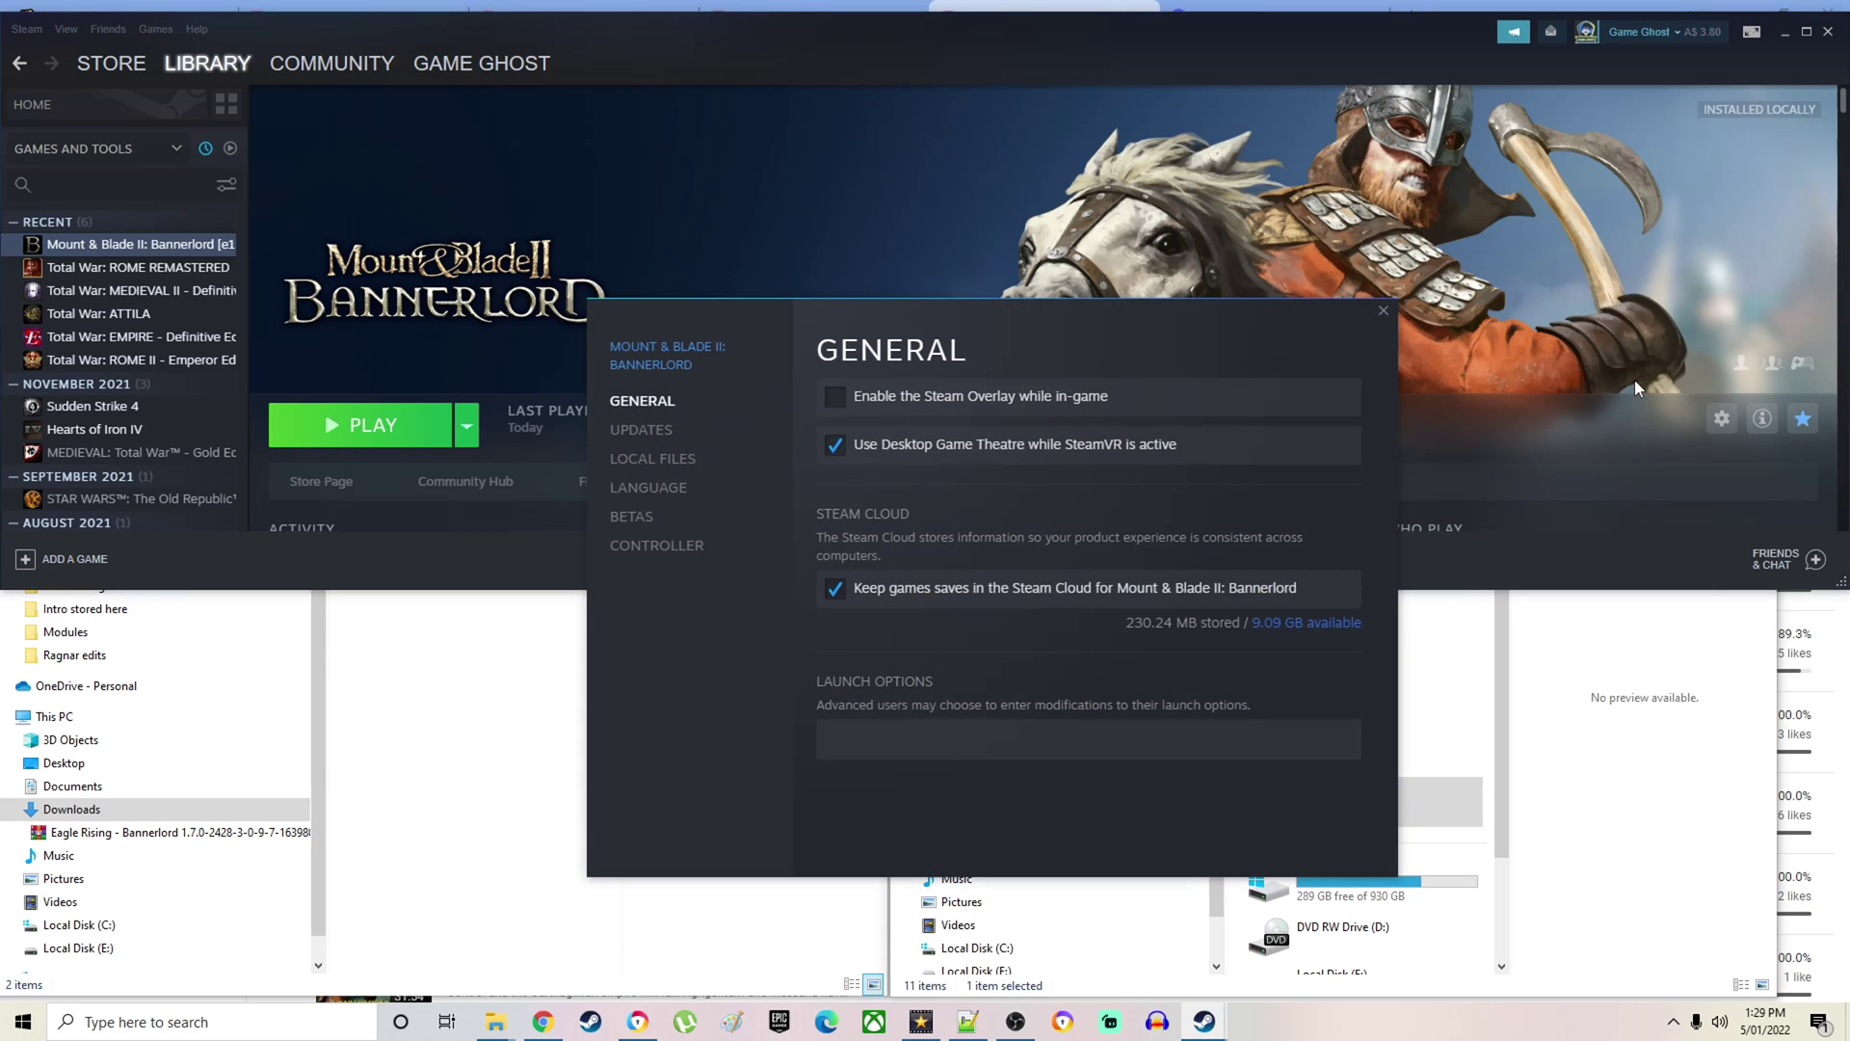
pyautogui.click(634, 519)
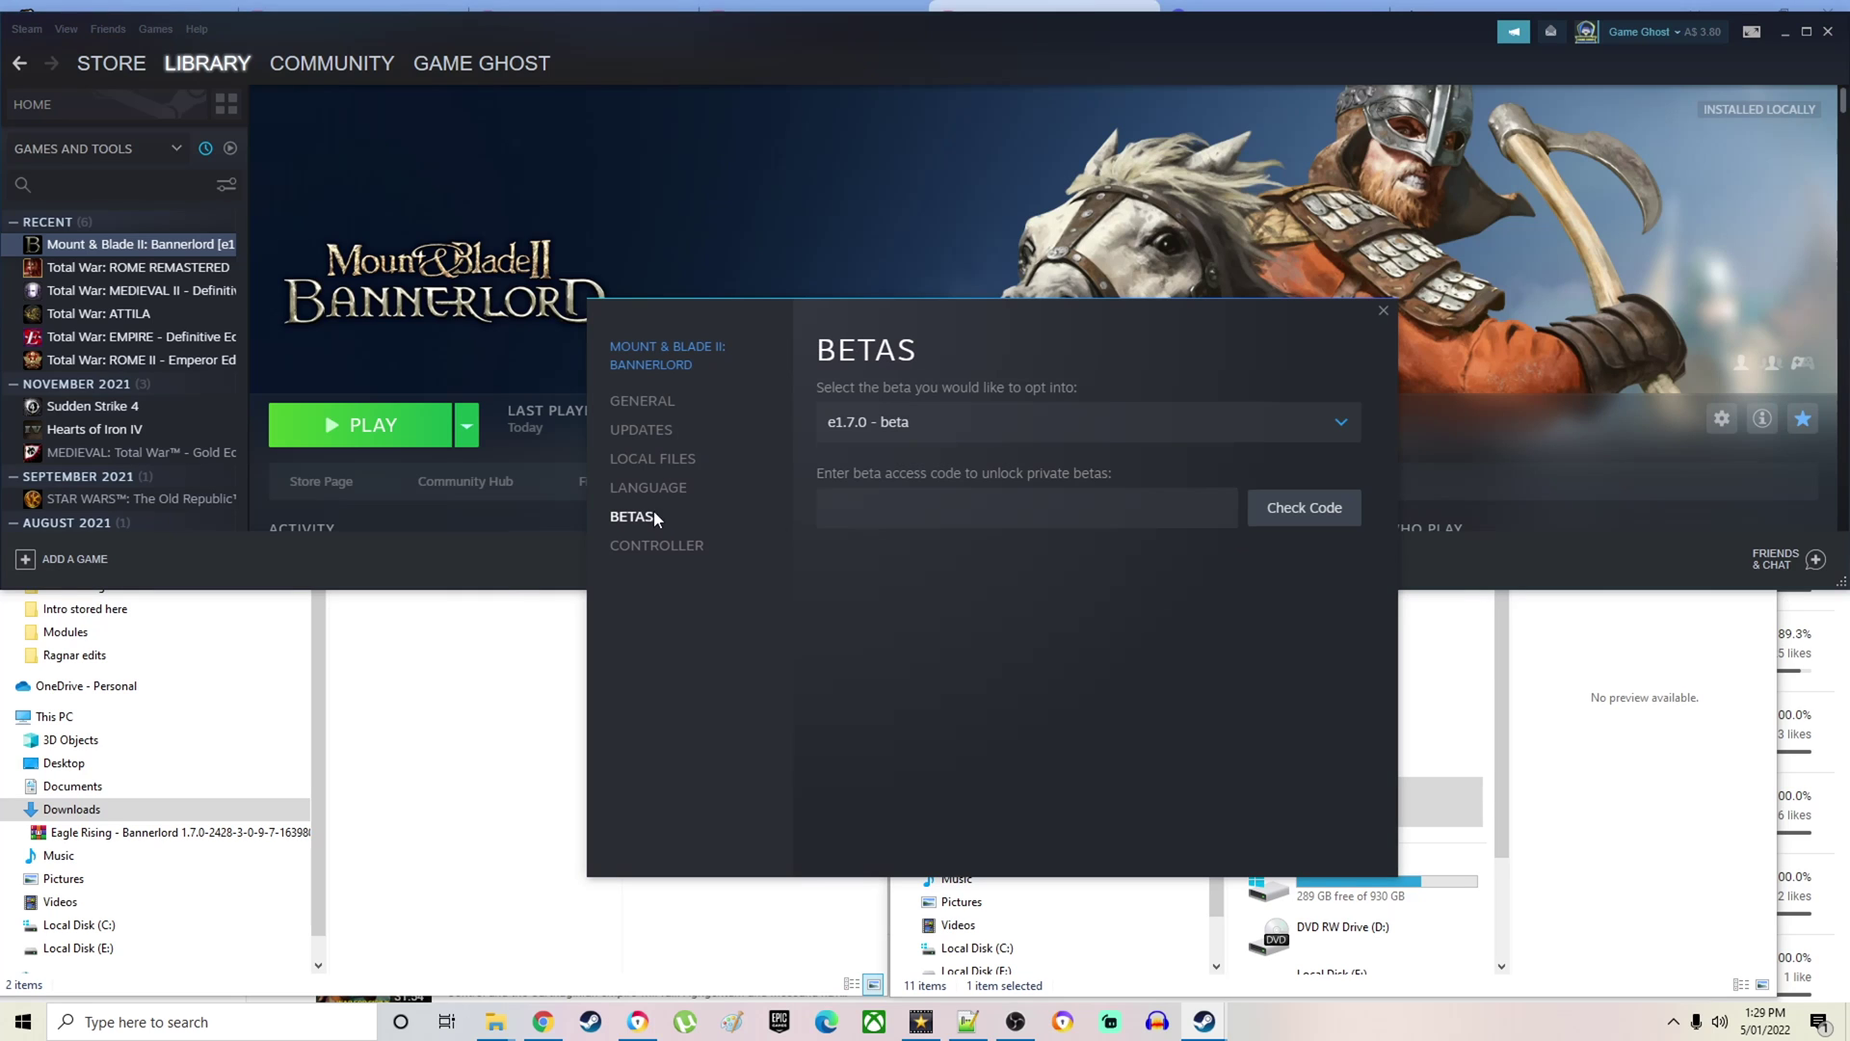
pyautogui.click(978, 421)
pyautogui.scroll(-5, 964, 593)
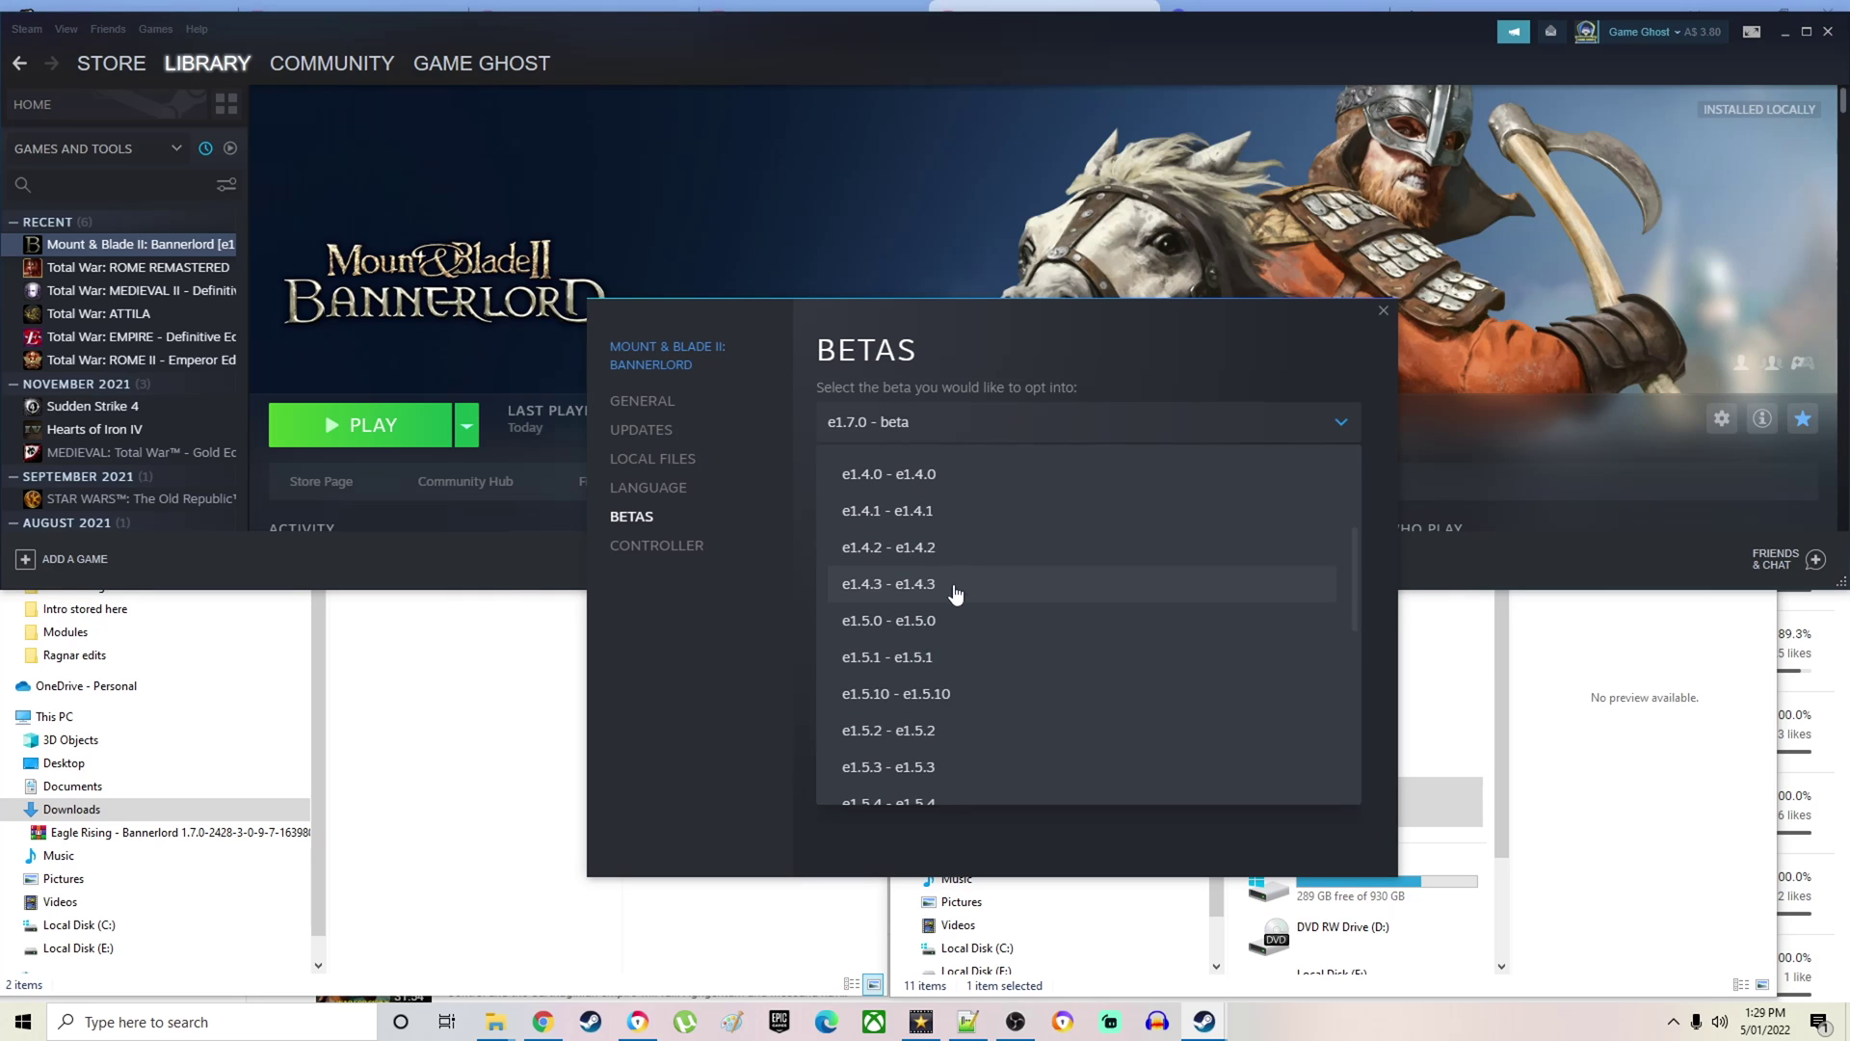
pyautogui.scroll(5, 971, 607)
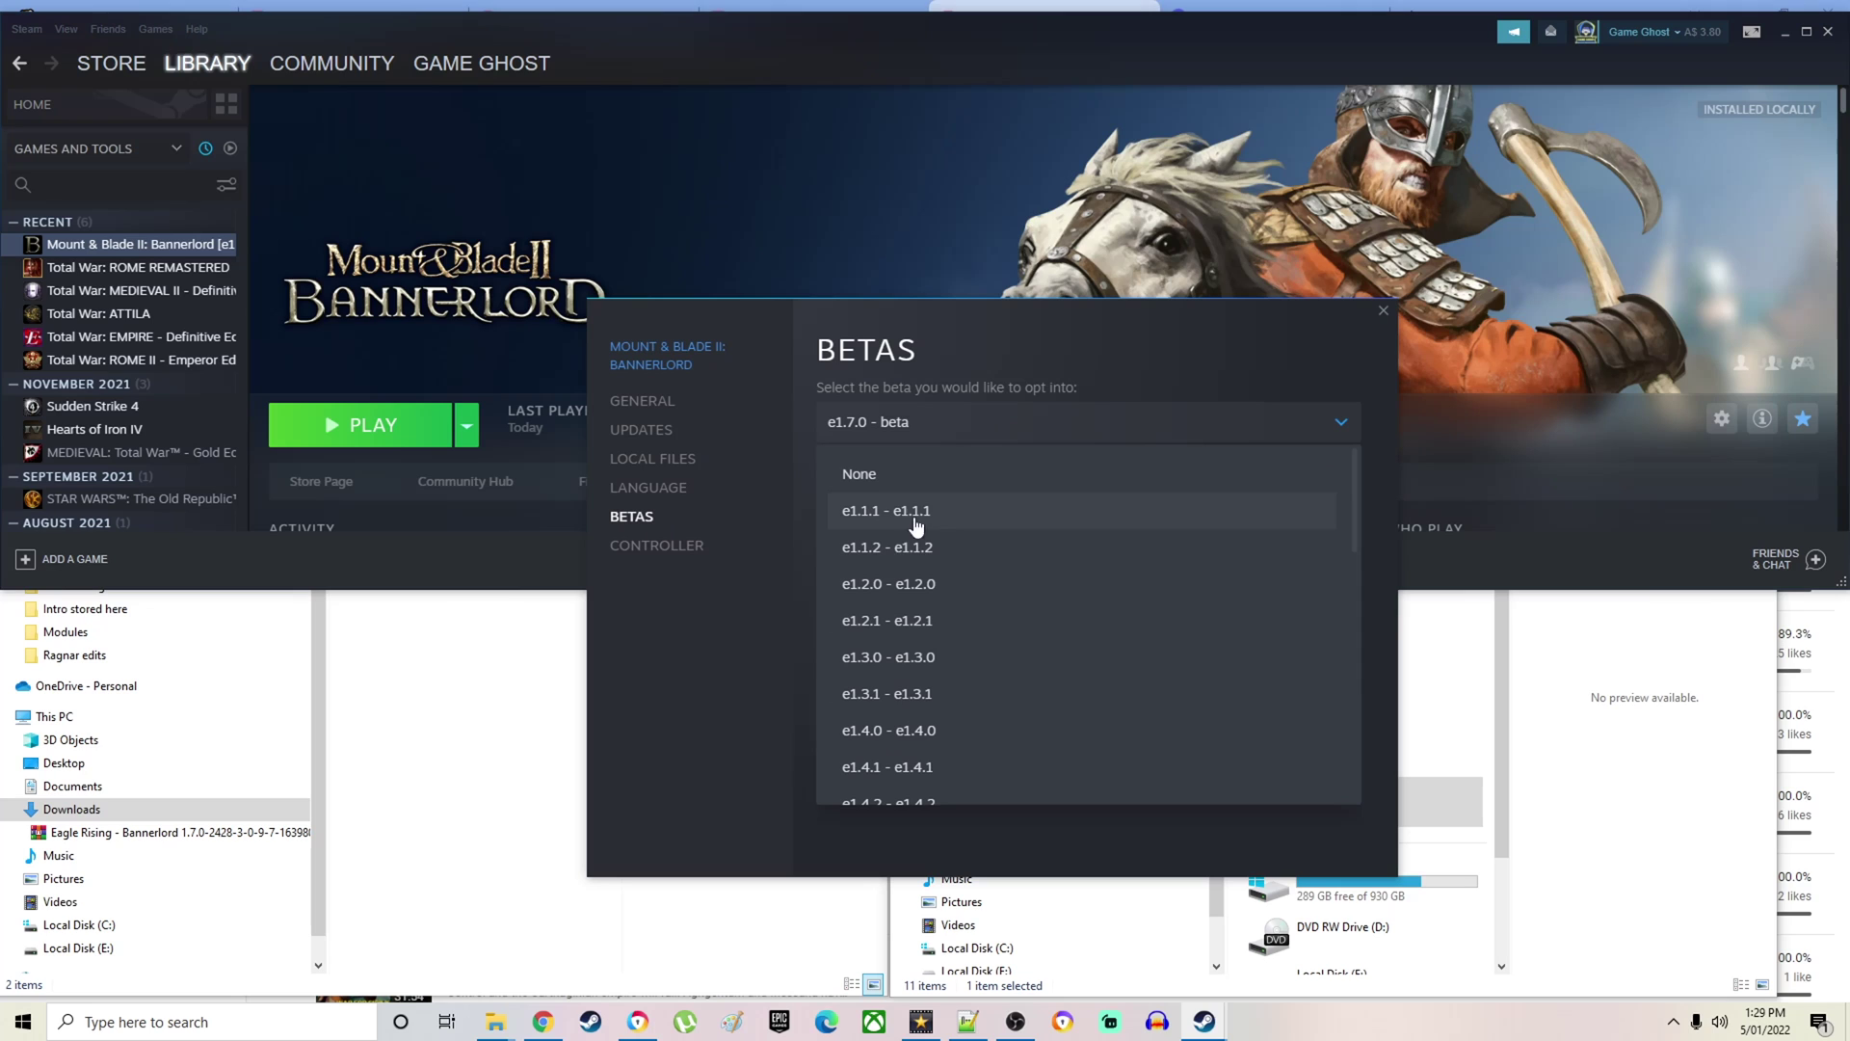
pyautogui.scroll(-8, 1002, 578)
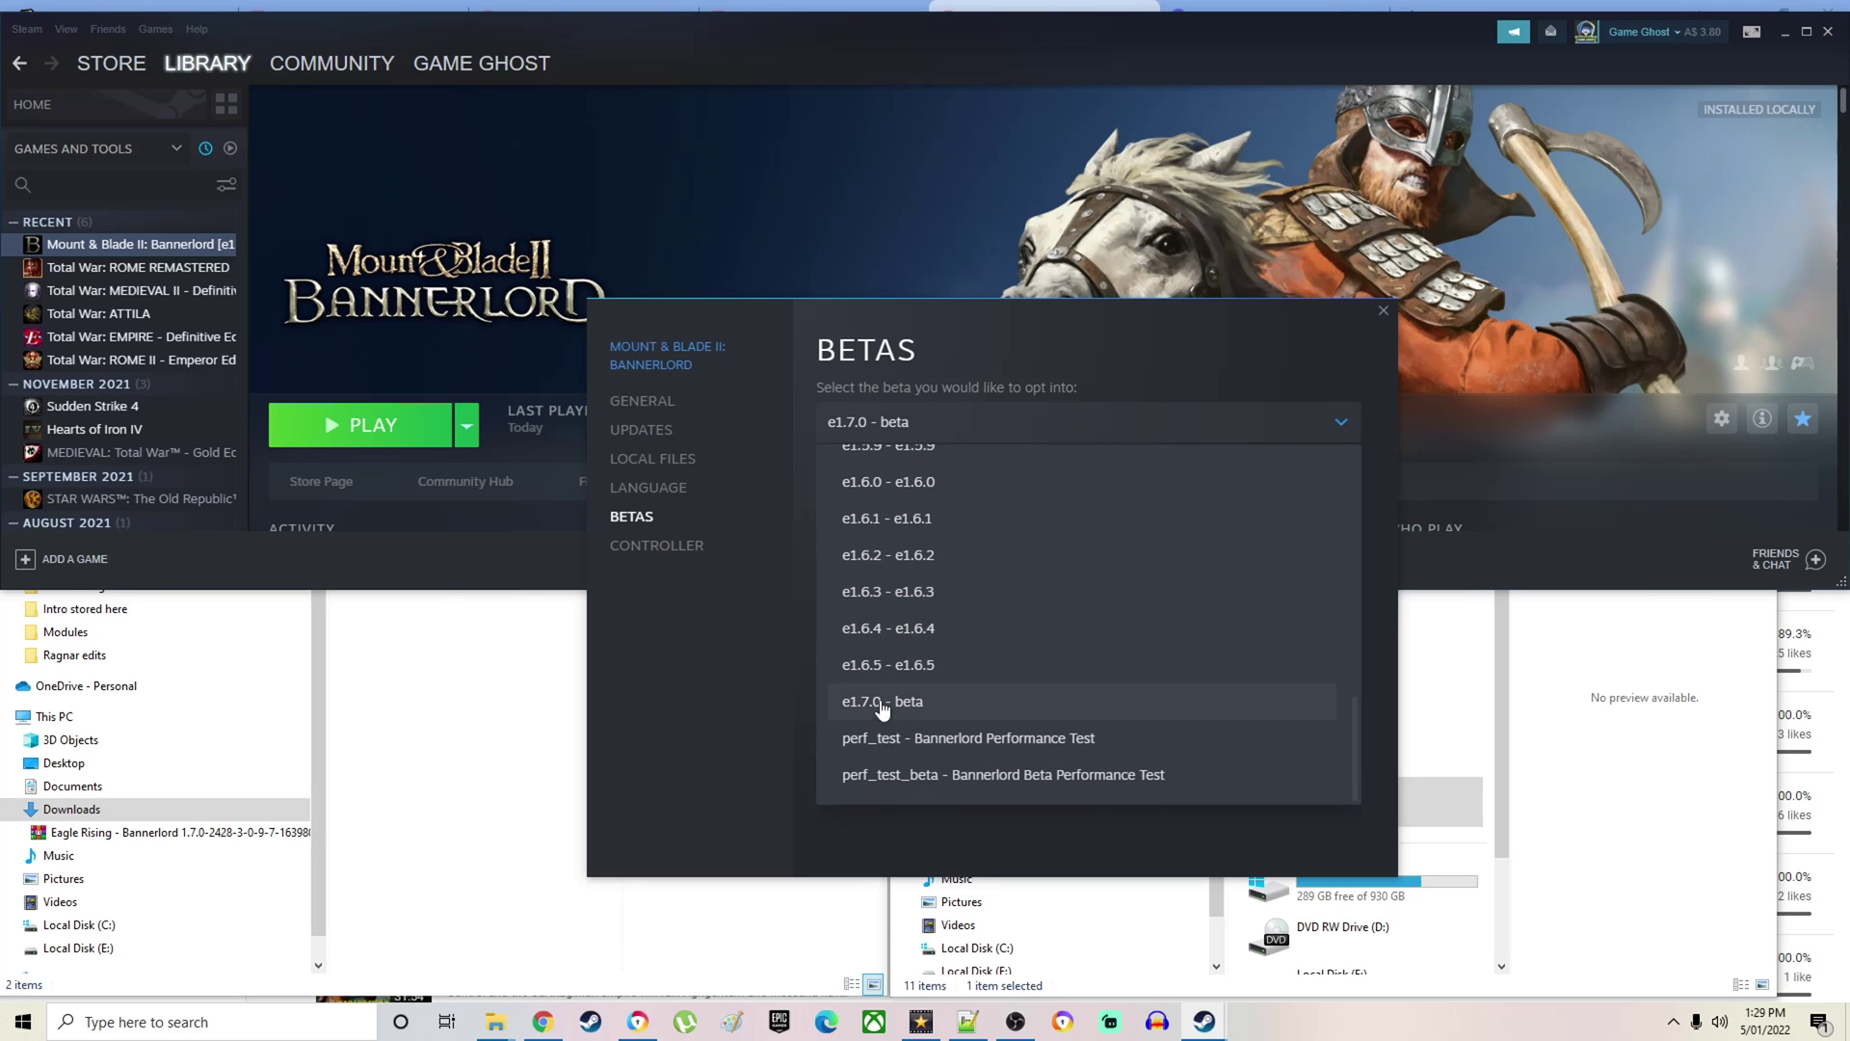
pyautogui.click(931, 709)
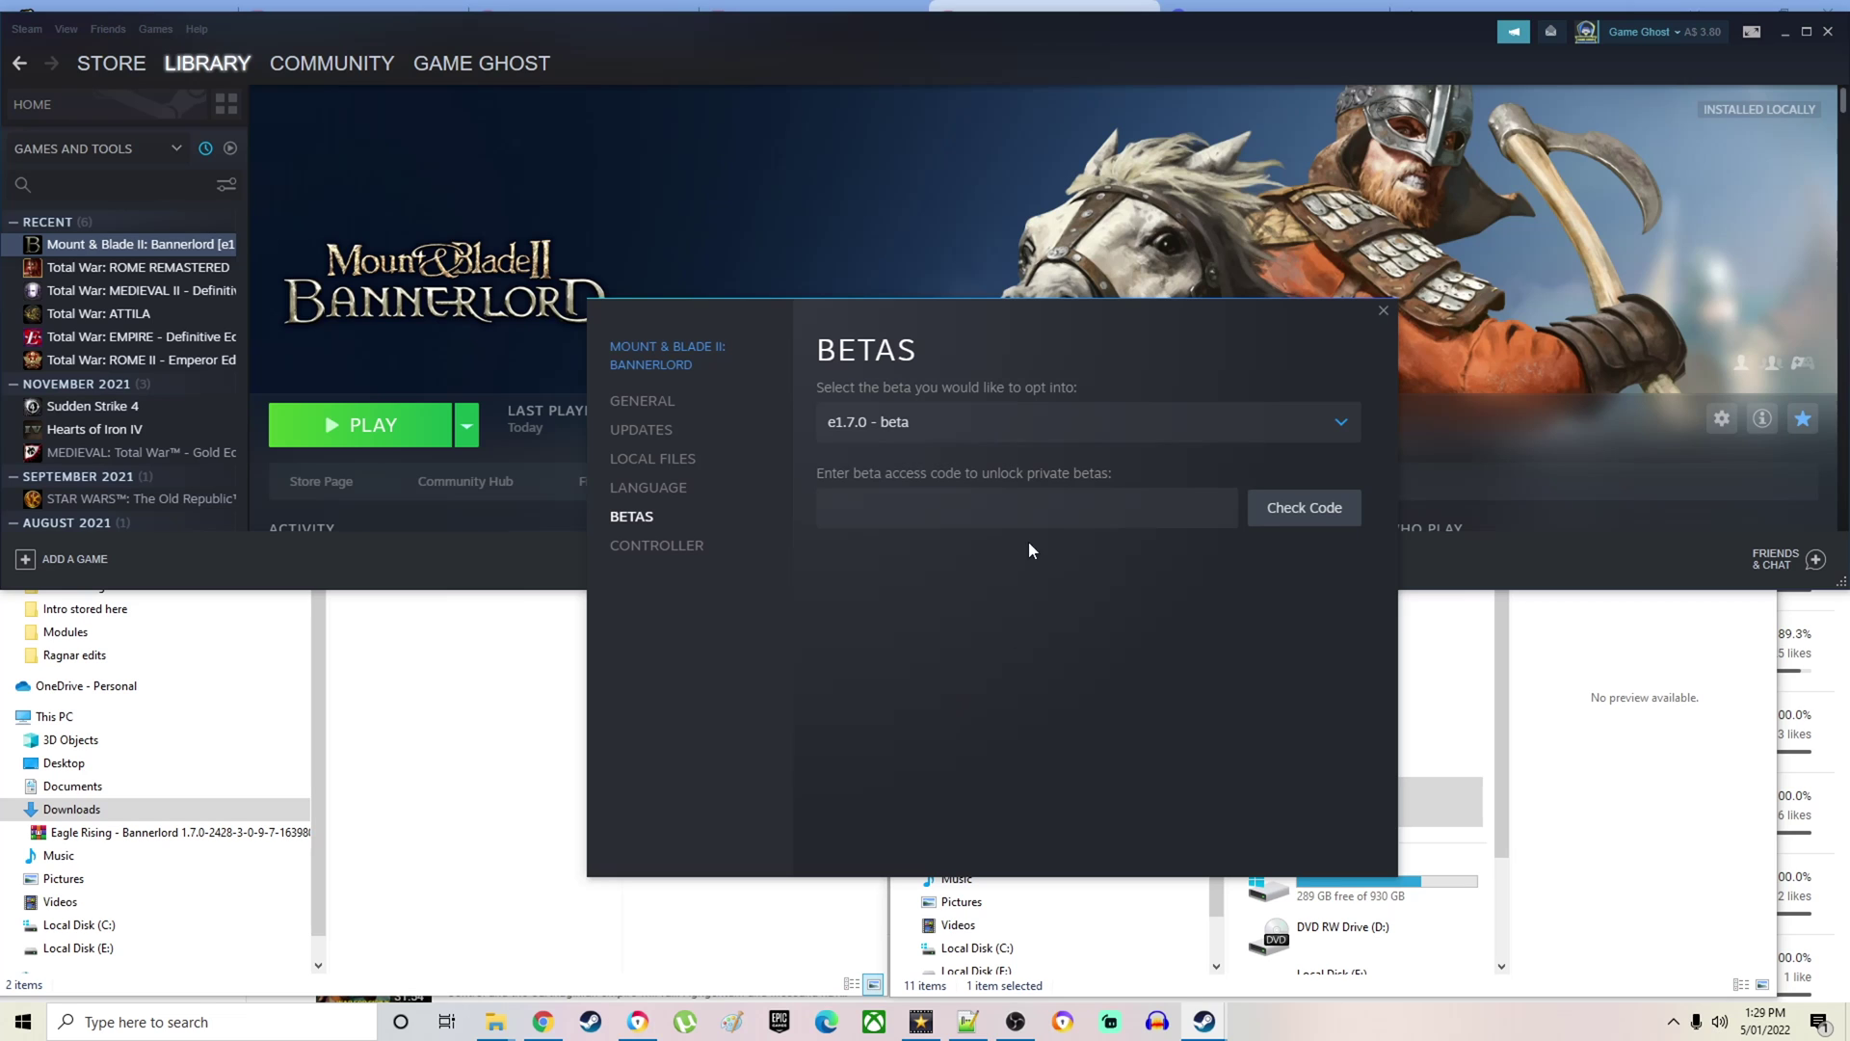
pyautogui.click(1383, 314)
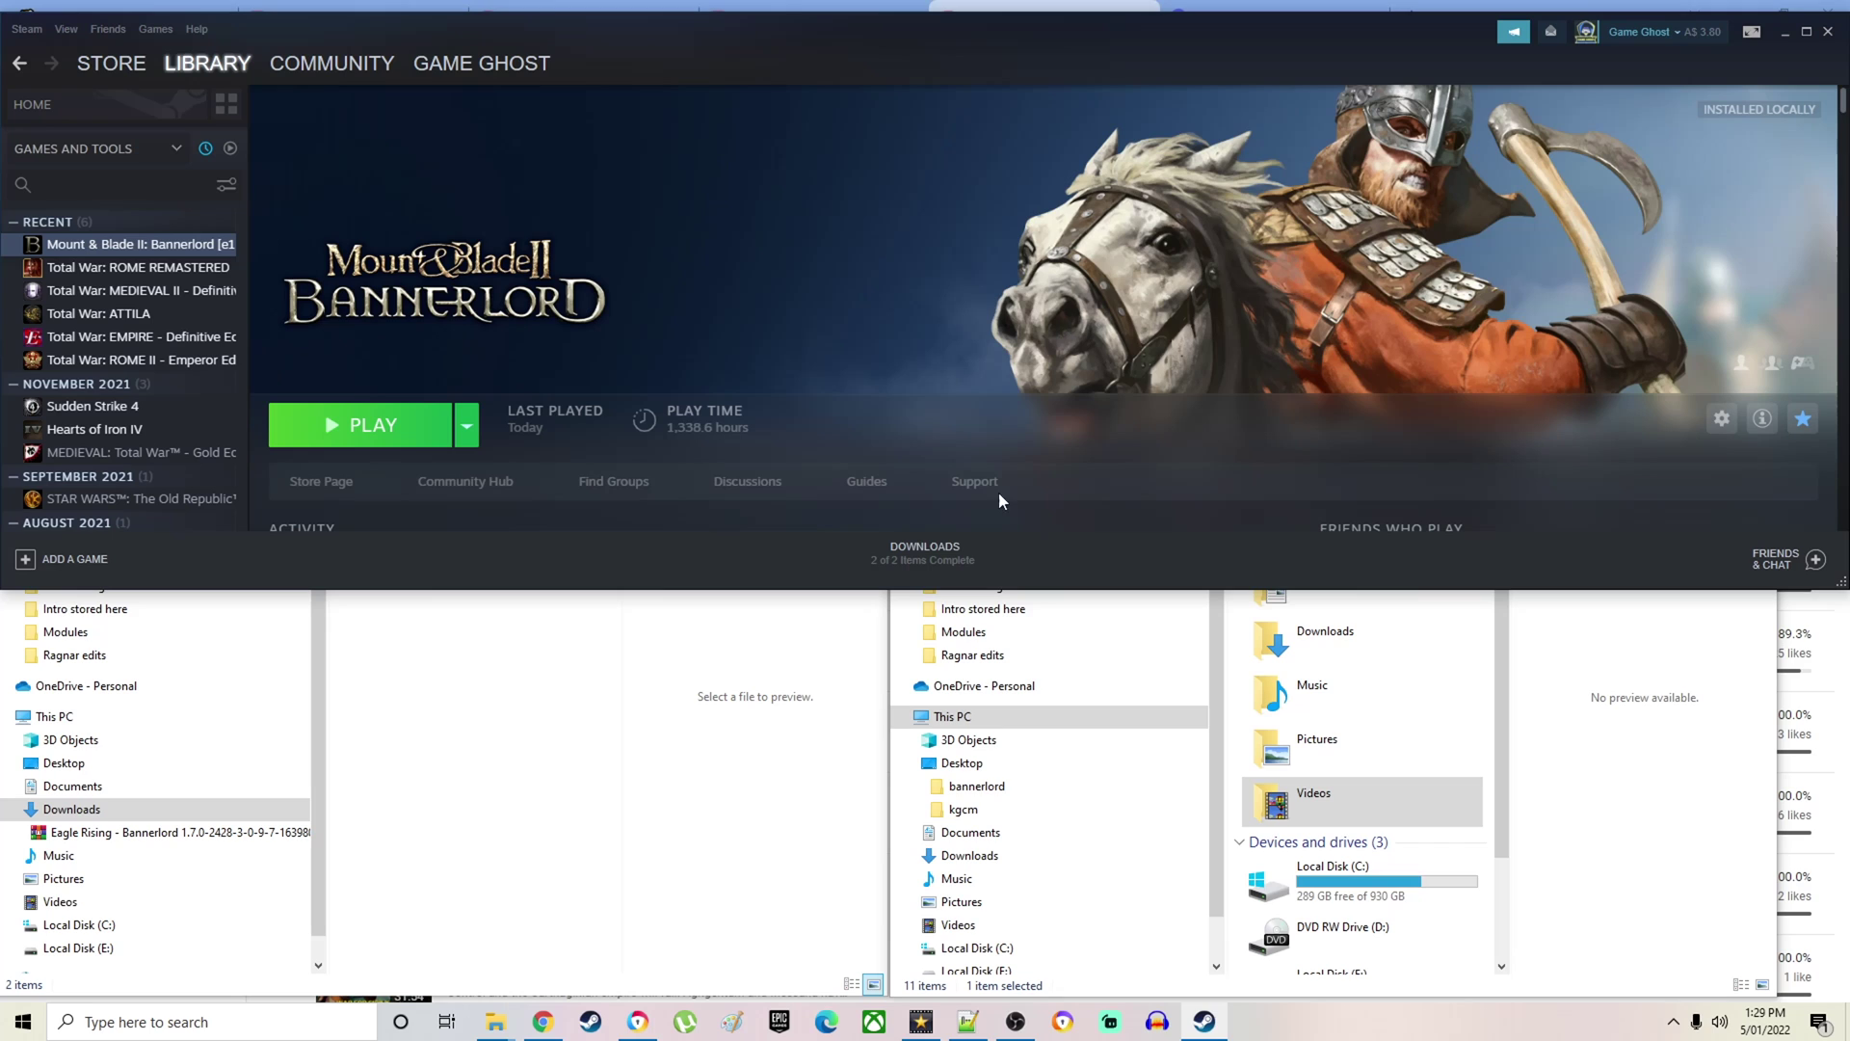
# - In File Explorer, open Local Disk (C:) > Program Files (x86) > Steam
pyautogui.click(1620, 742)
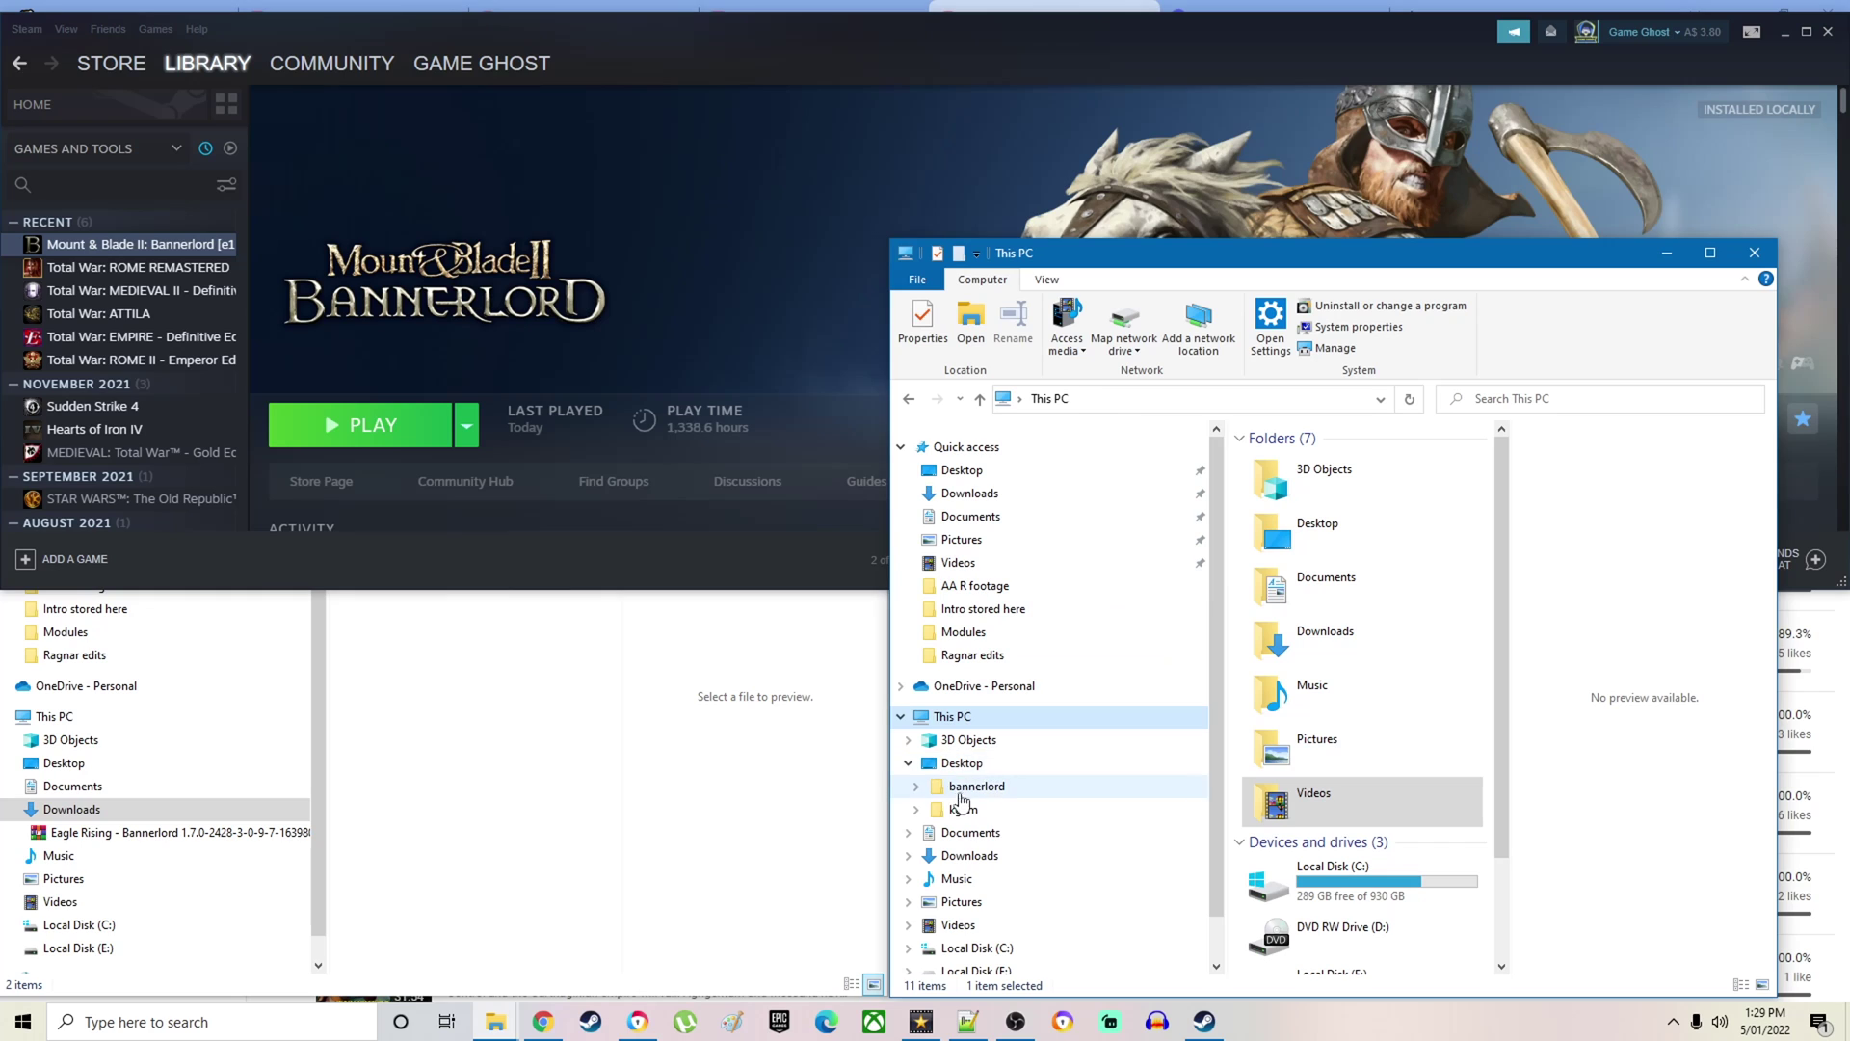
pyautogui.doubleClick(1337, 887)
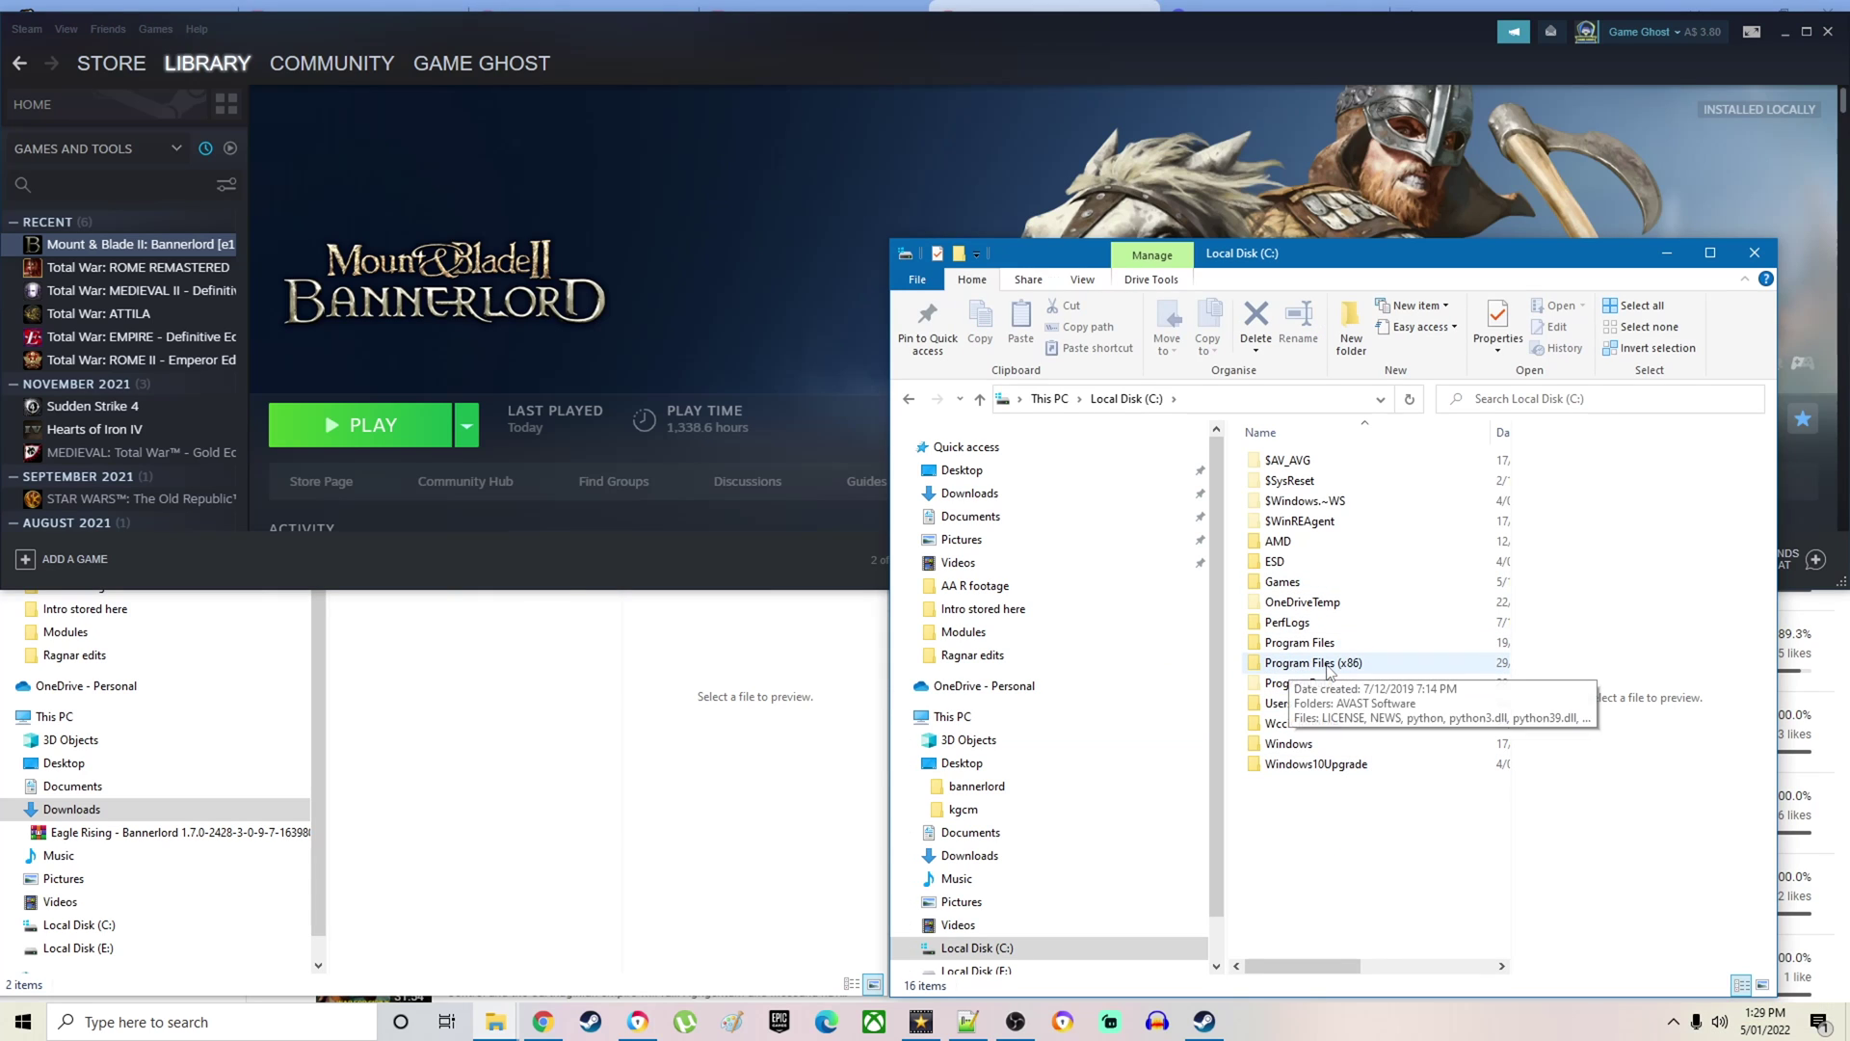
pyautogui.click(1325, 671)
pyautogui.doubleClick(1325, 665)
pyautogui.scroll(-5, 1297, 721)
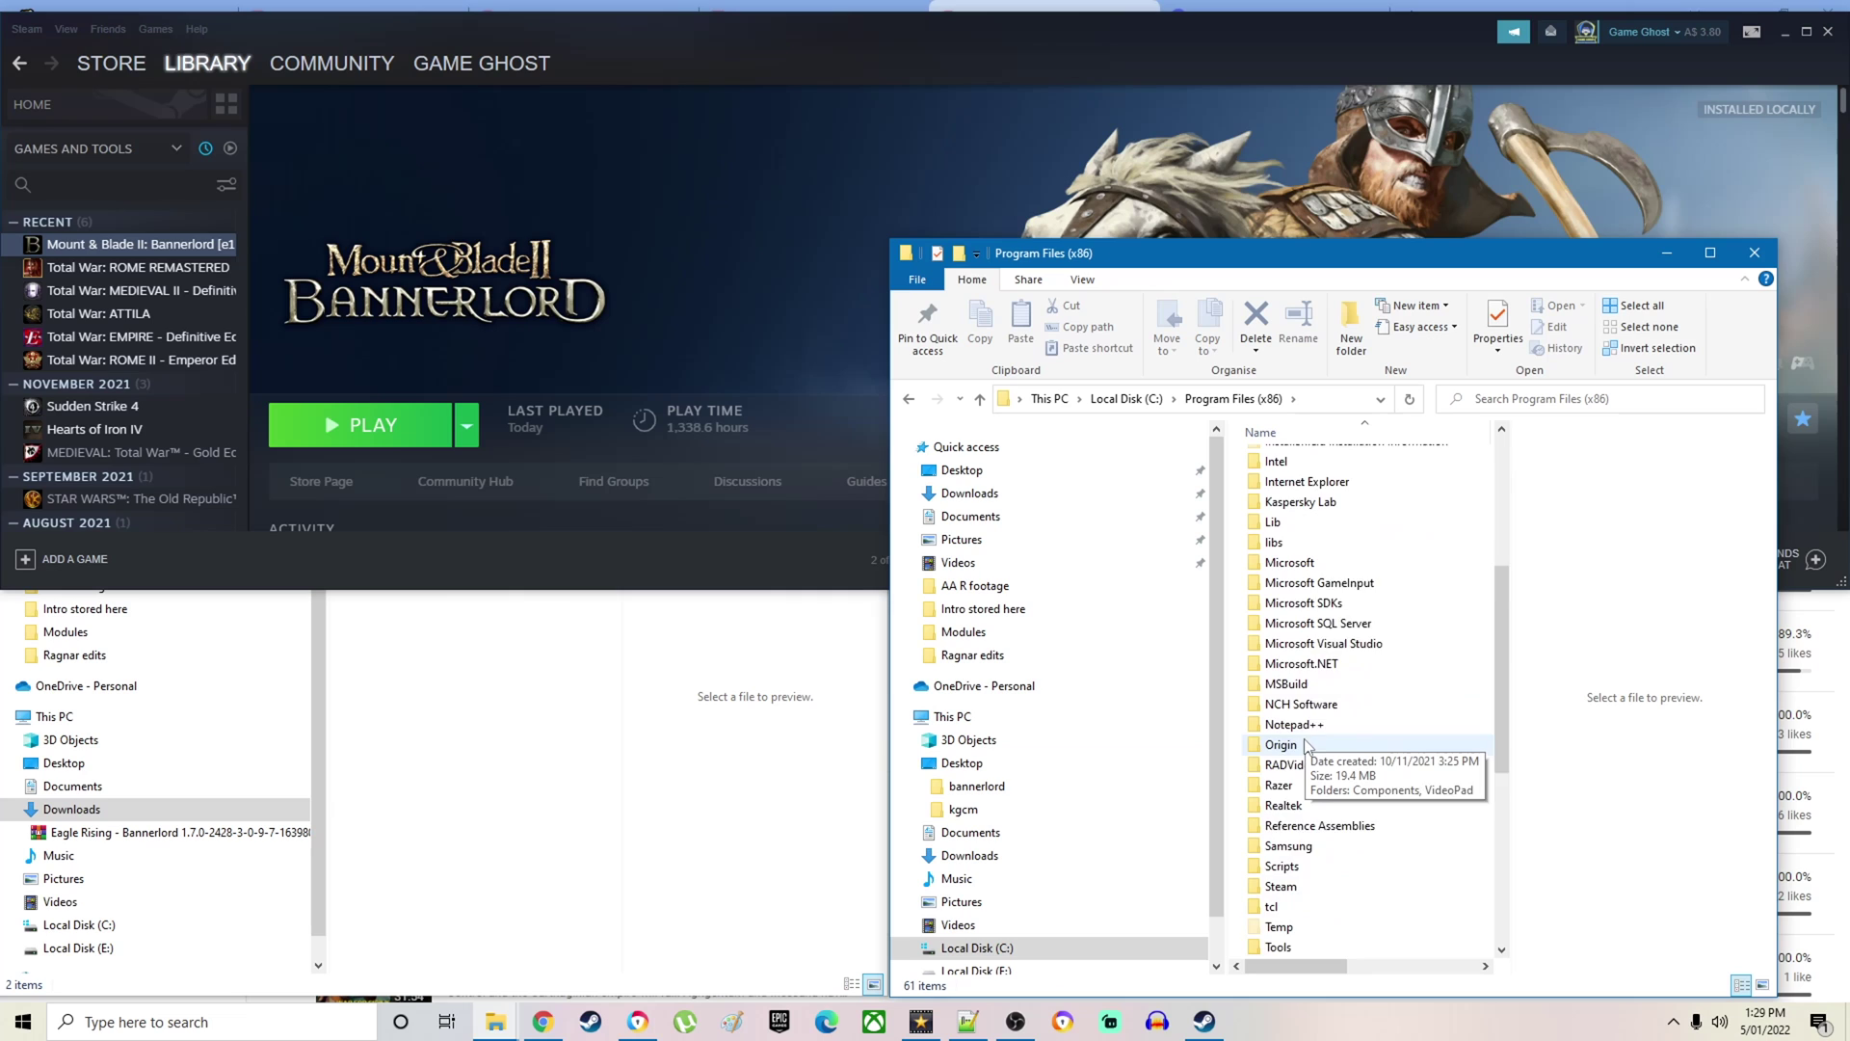
pyautogui.scroll(-2, 1297, 723)
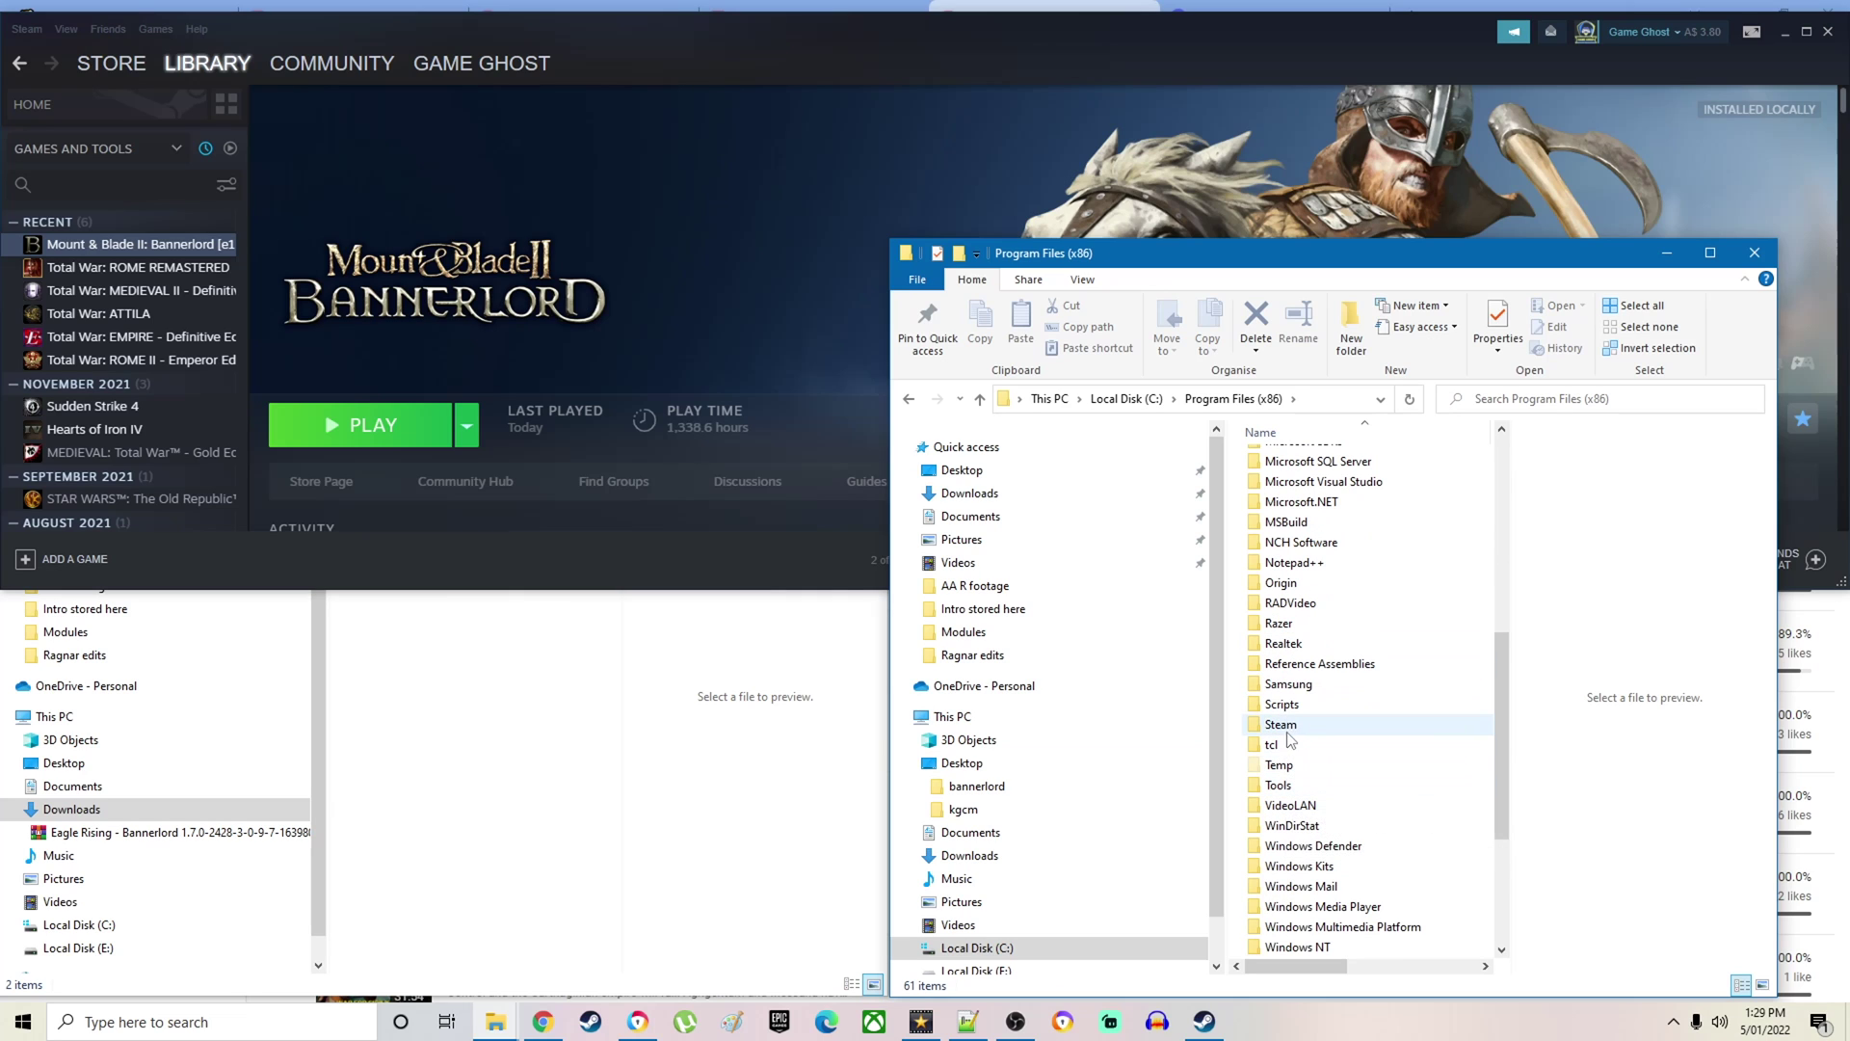
pyautogui.doubleClick(1295, 729)
# - Open steamapps > common > Mount & Blade II Bannerlord and widen the Name column
pyautogui.scroll(-3, 1282, 713)
pyautogui.scroll(3, 1273, 699)
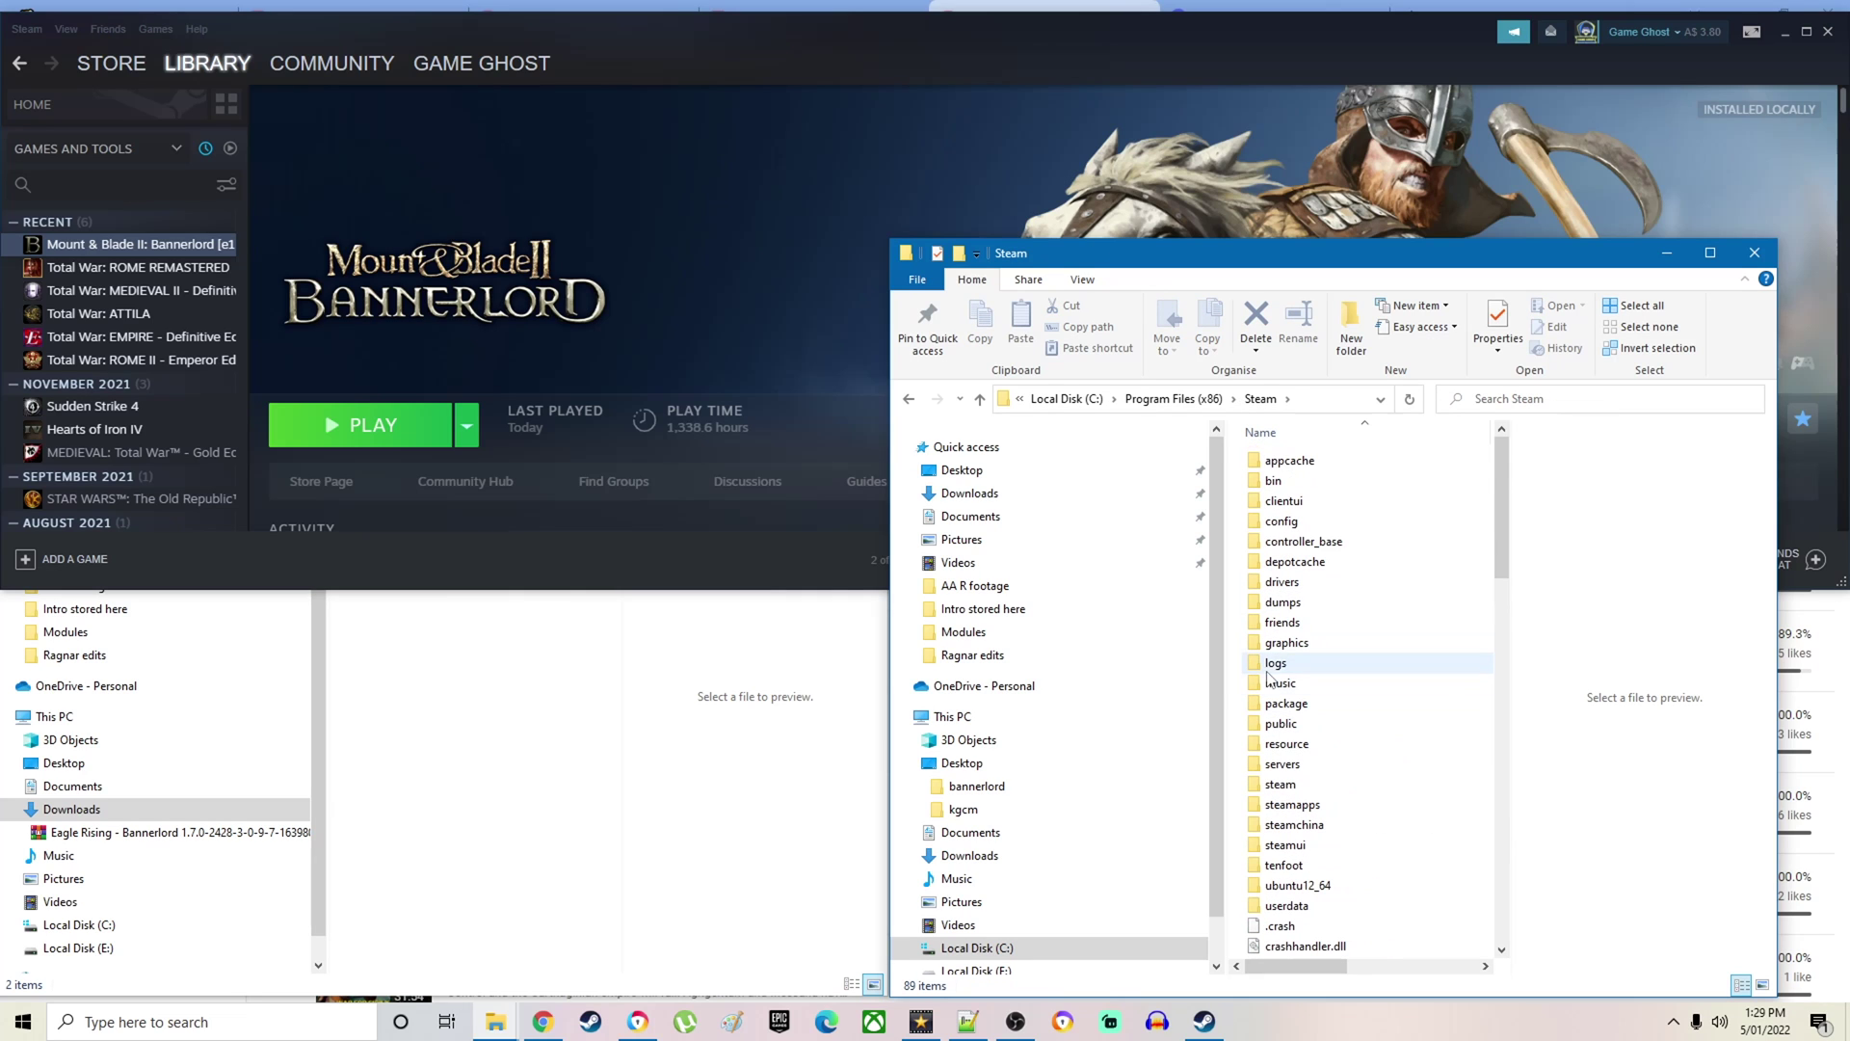
pyautogui.scroll(-2, 1272, 698)
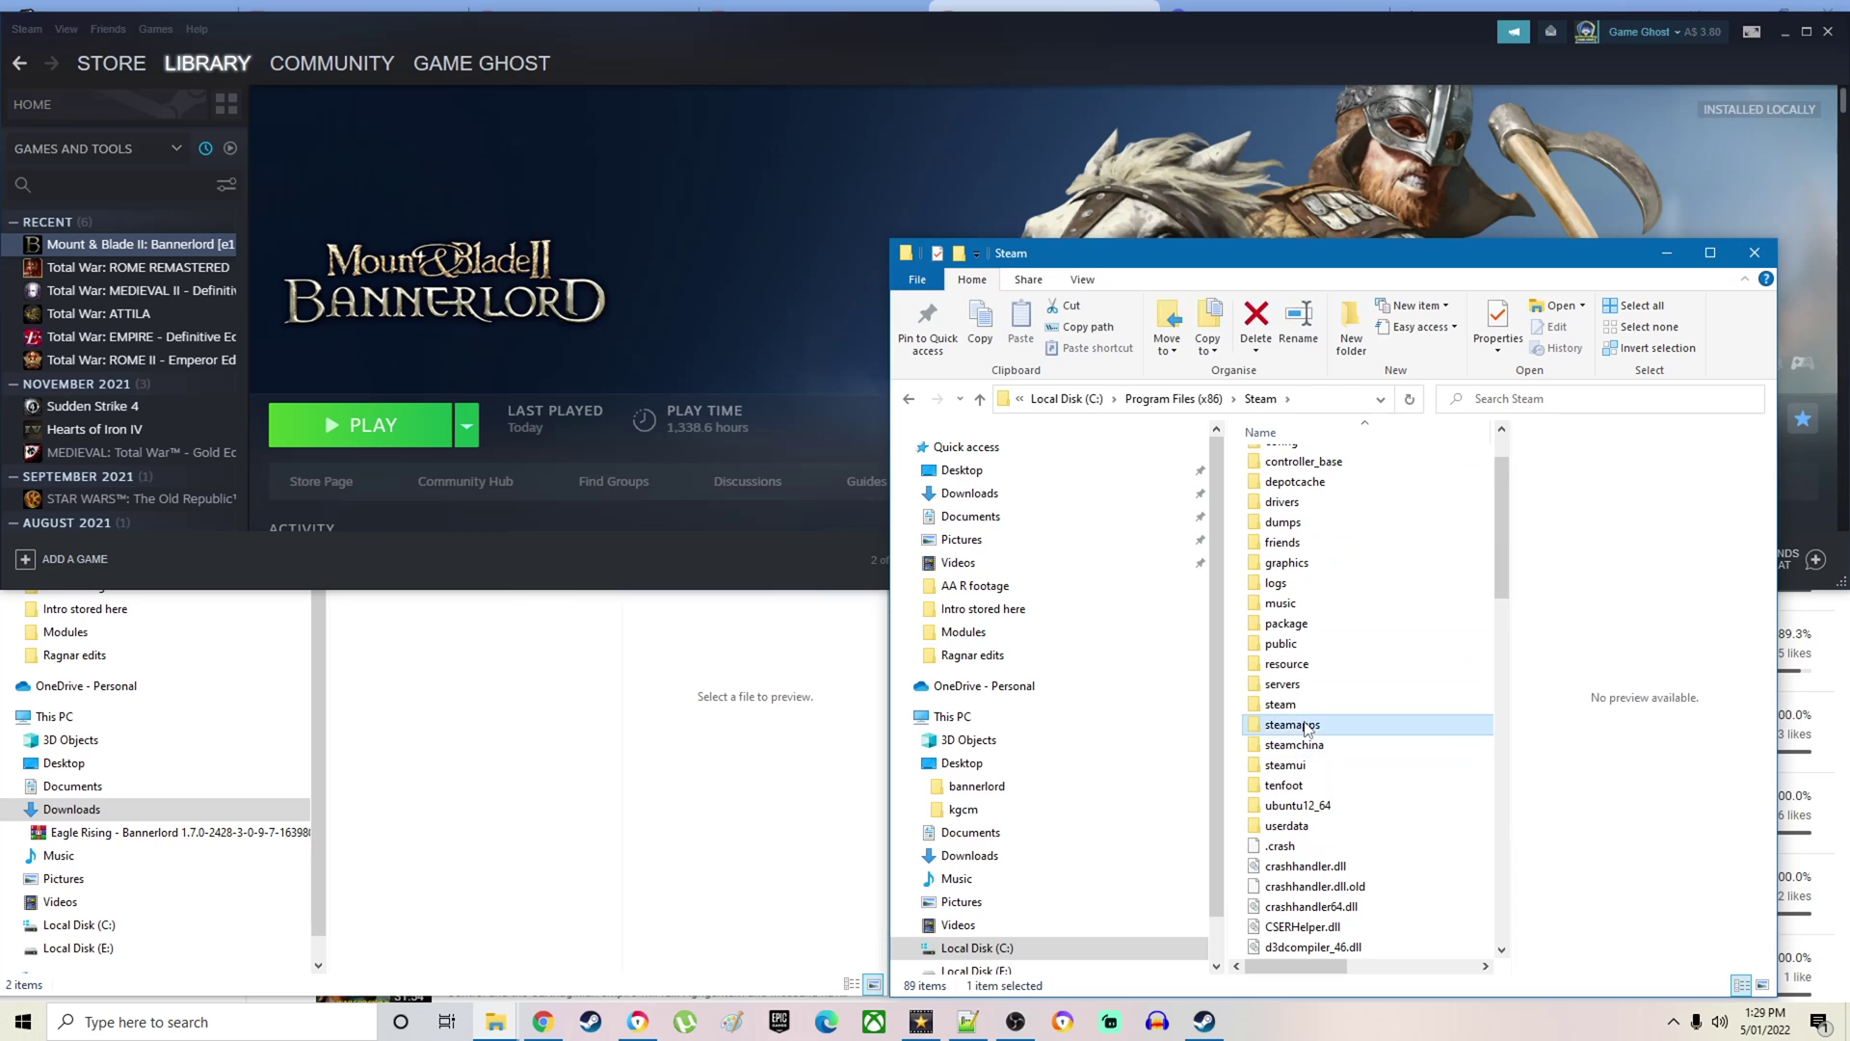
pyautogui.doubleClick(1291, 724)
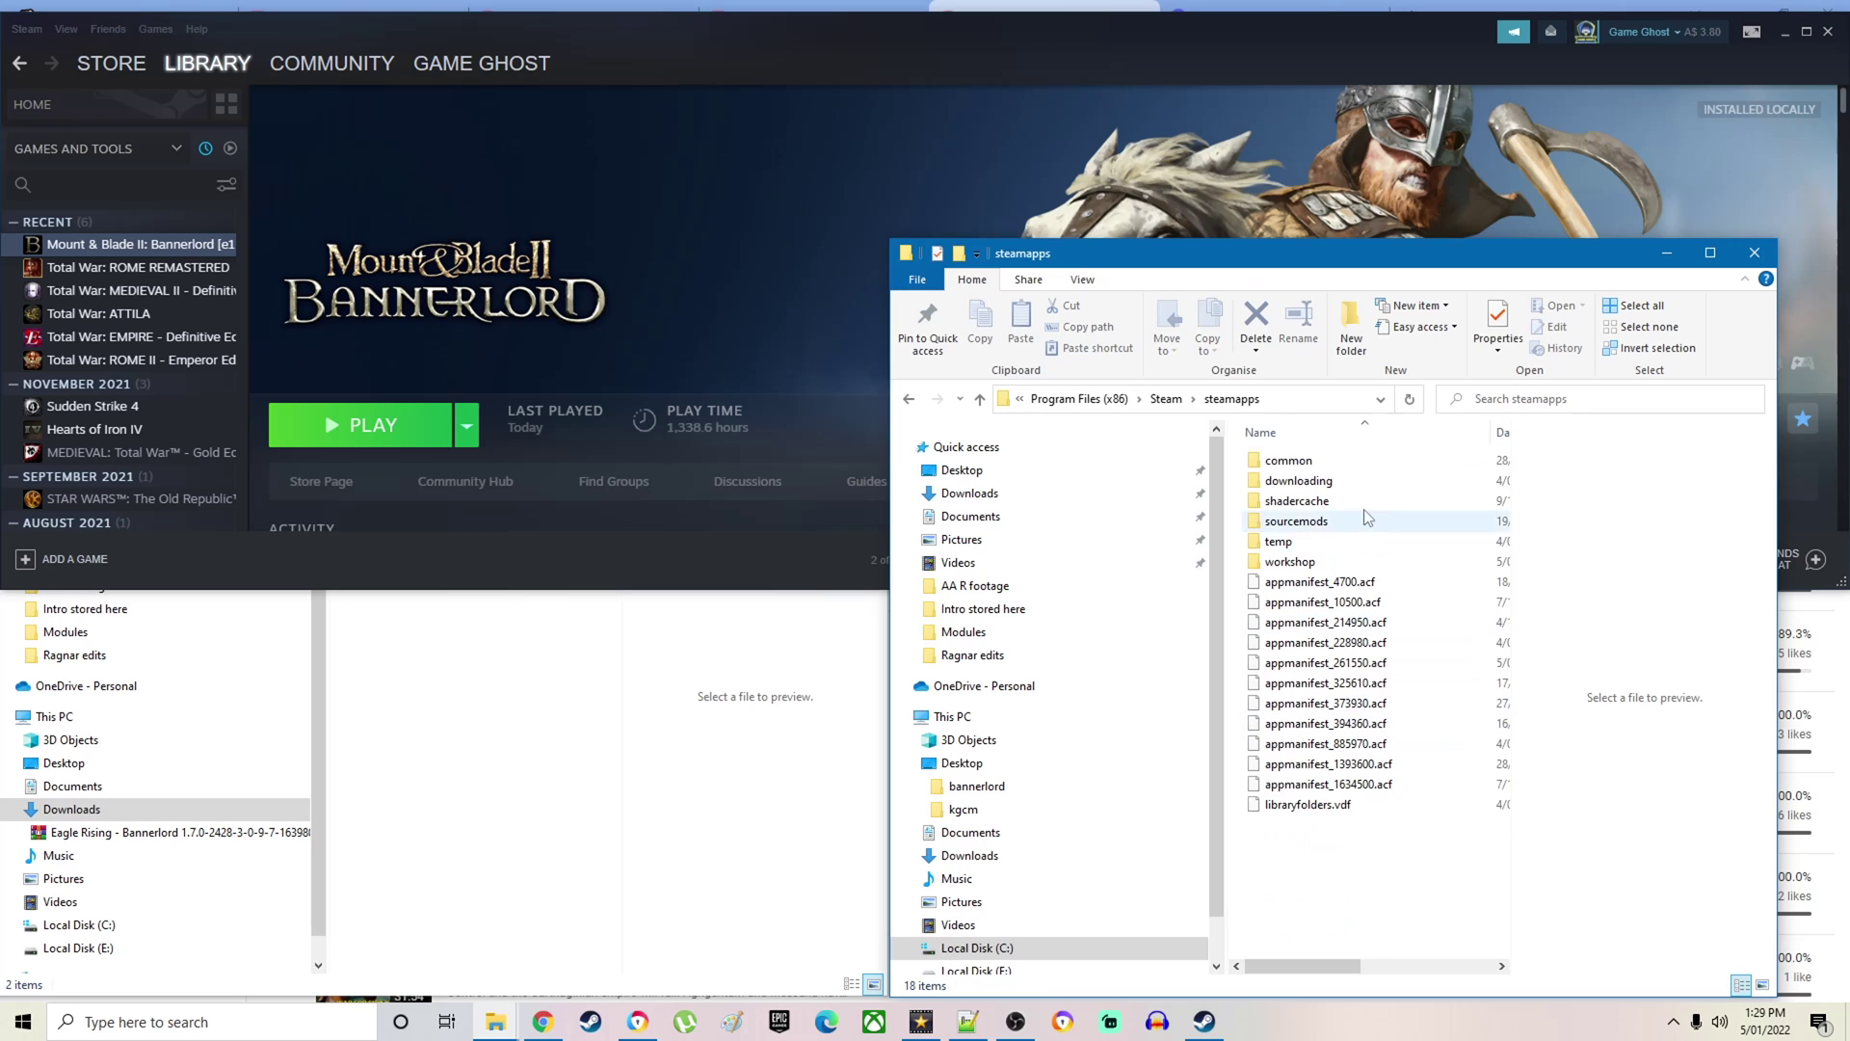
pyautogui.doubleClick(1296, 462)
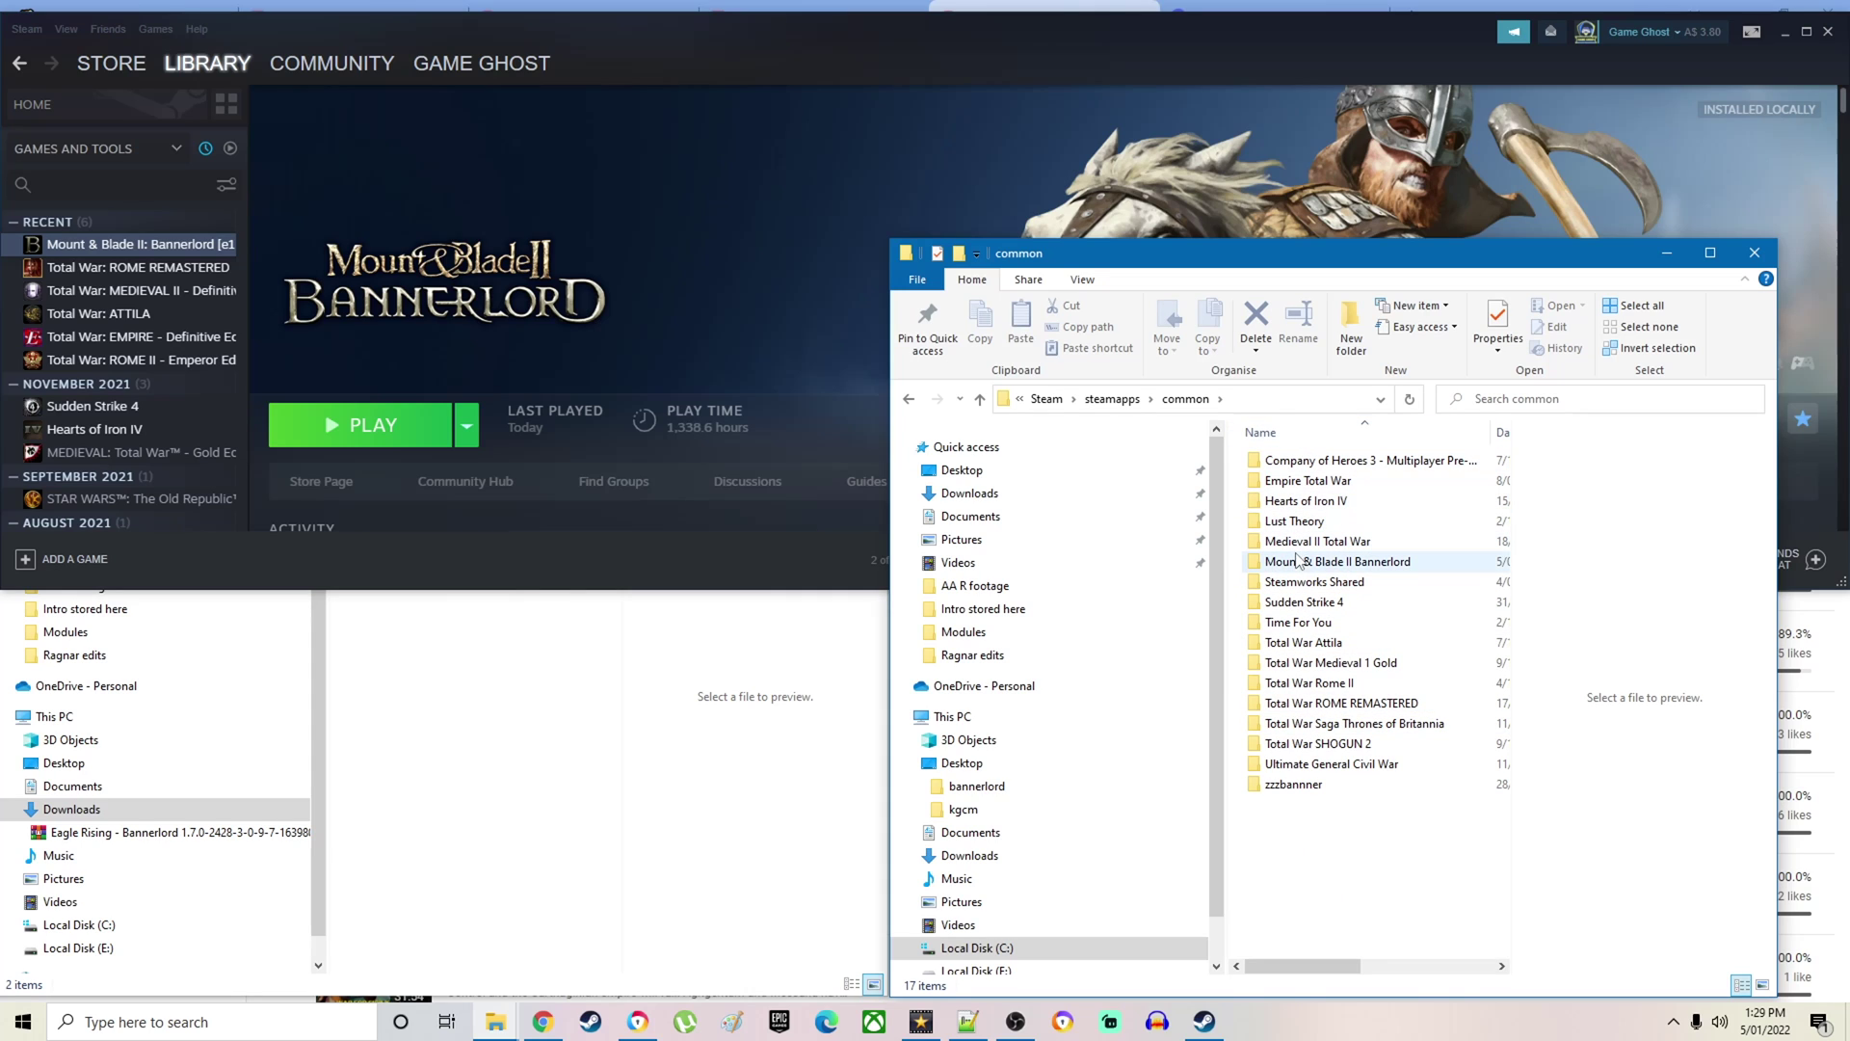
pyautogui.doubleClick(1332, 569)
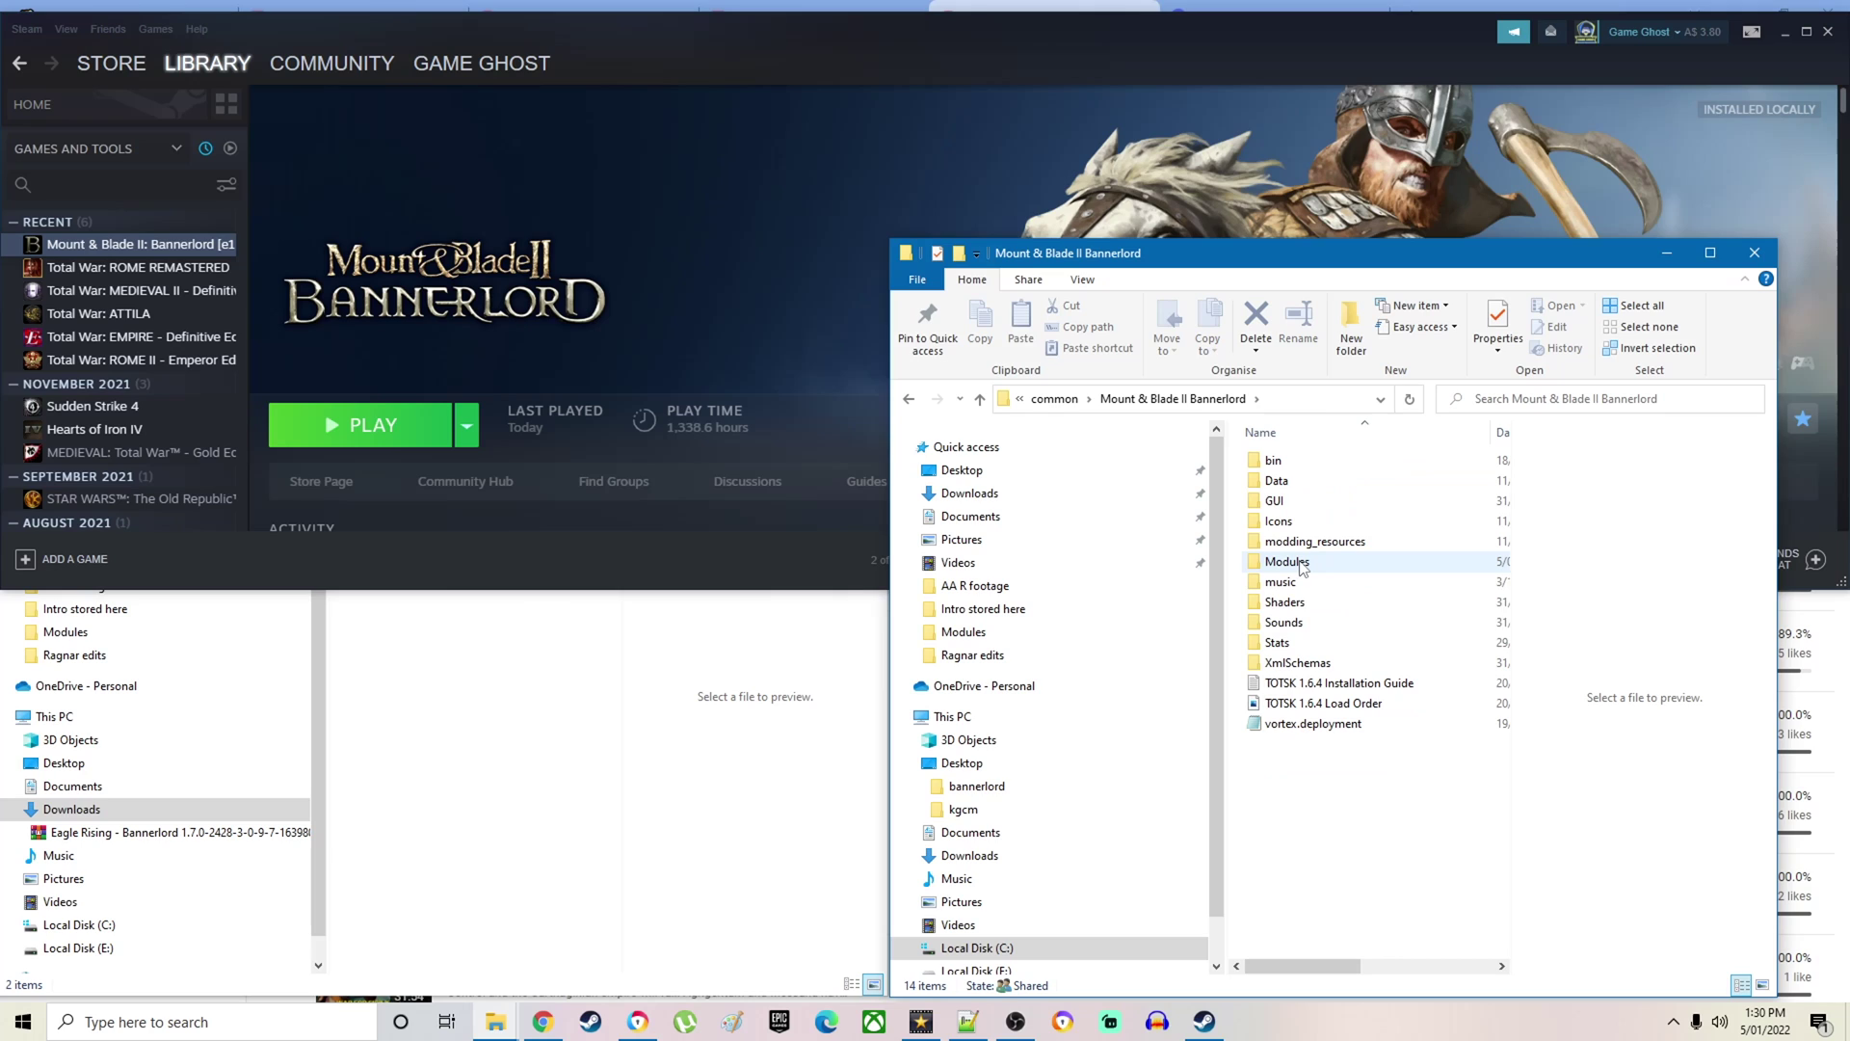
pyautogui.moveTo(1303, 567)
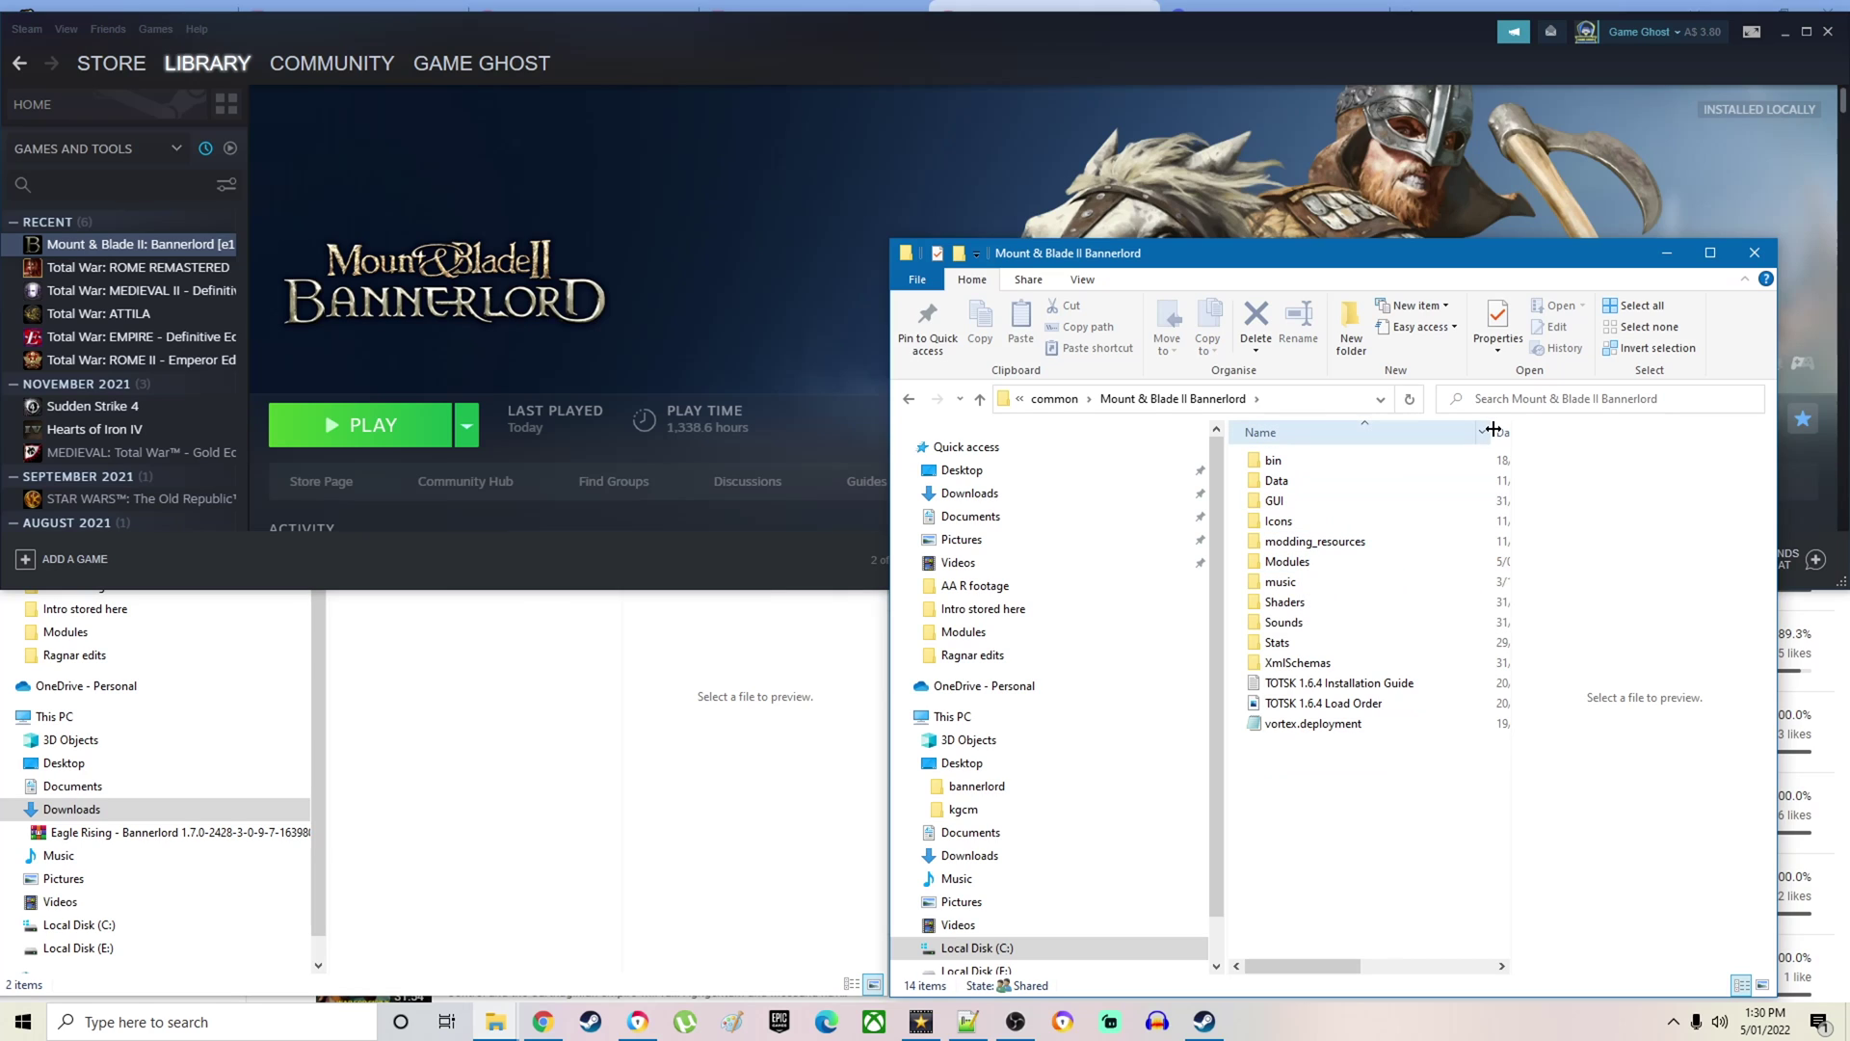
pyautogui.moveTo(1493, 434)
pyautogui.mouseDown()
pyautogui.moveTo(1521, 435)
pyautogui.moveTo(1486, 435)
pyautogui.mouseUp()
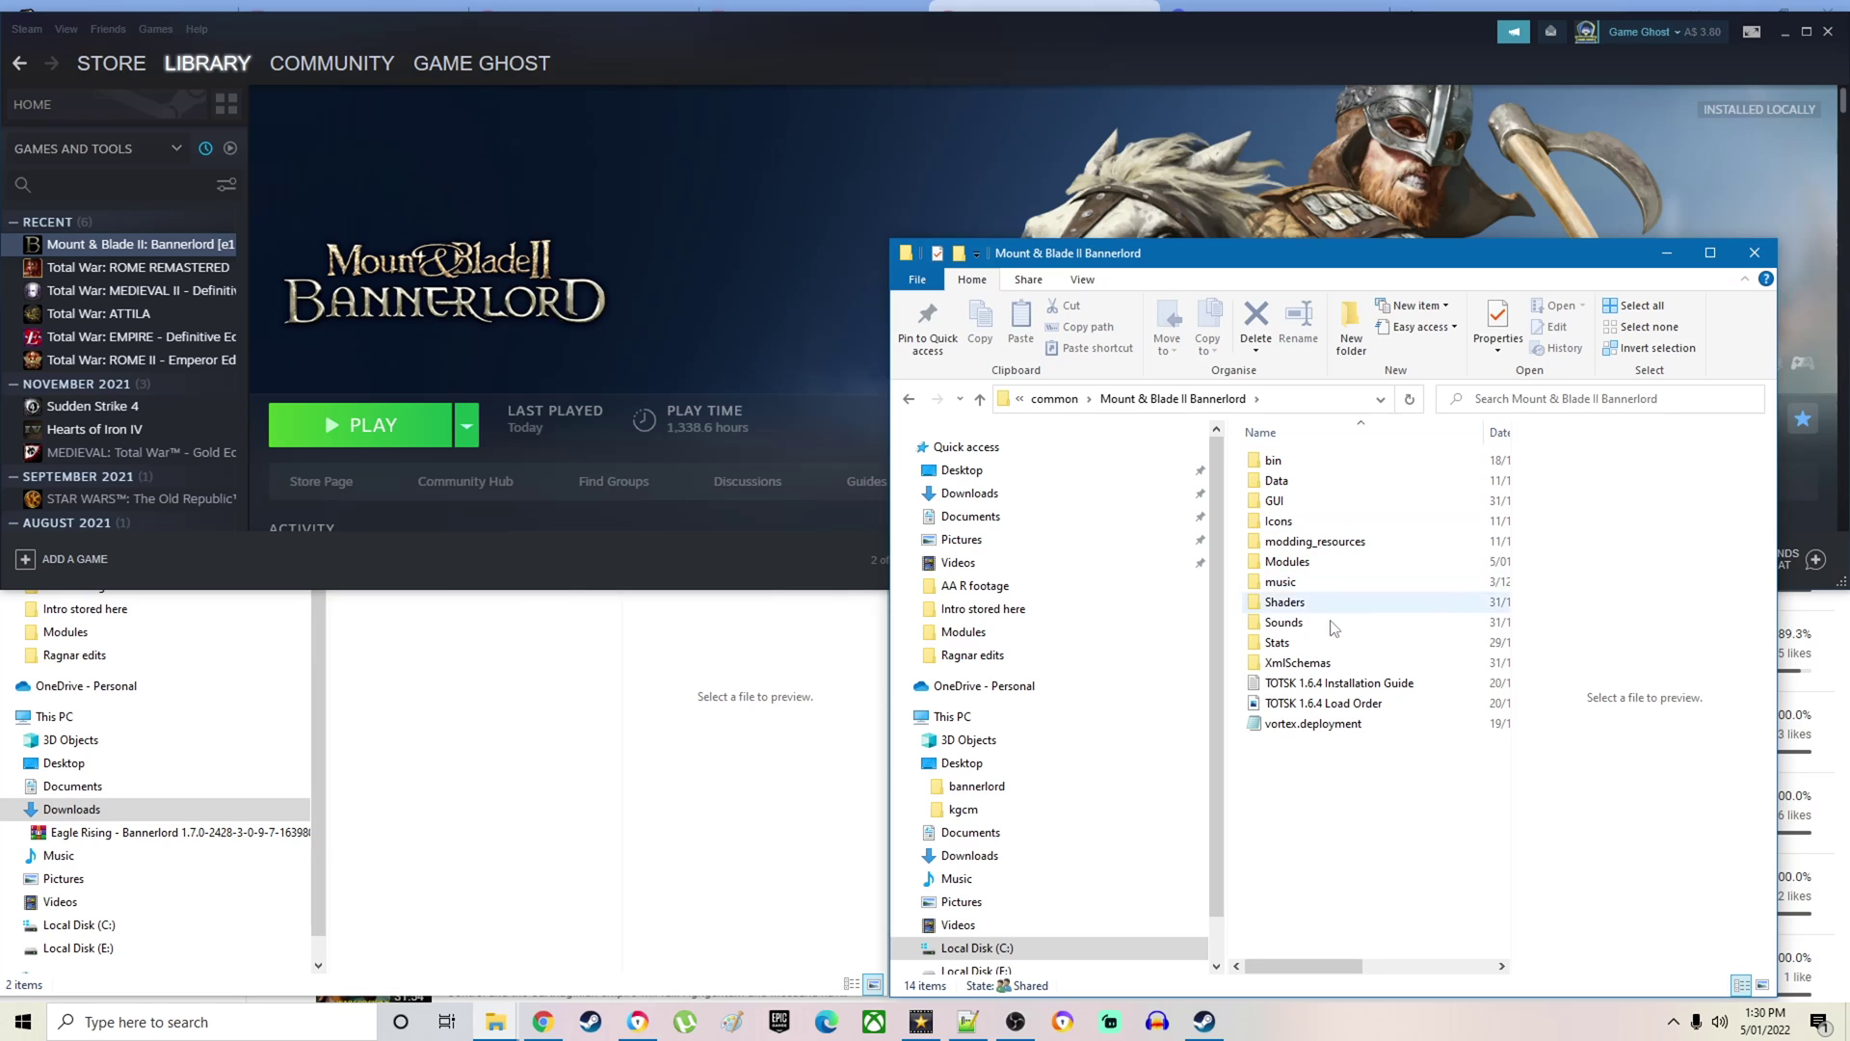
pyautogui.rightClick(1285, 565)
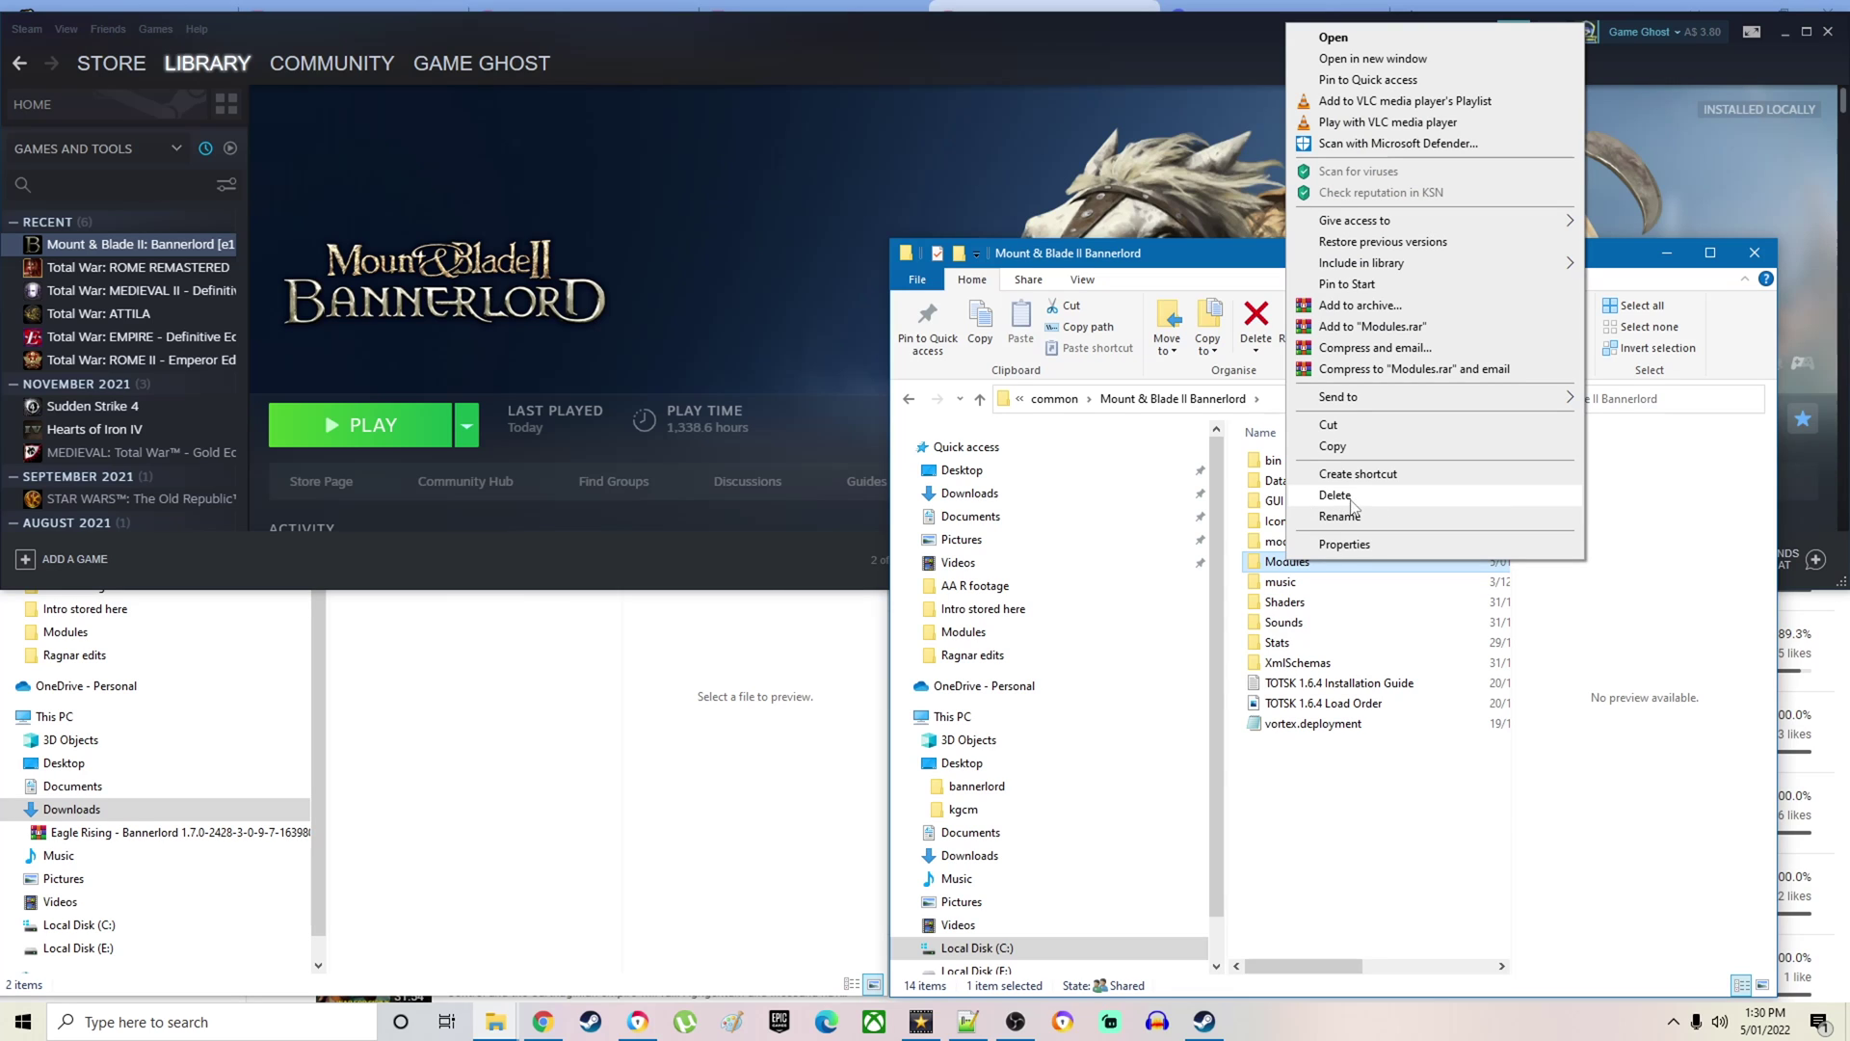
pyautogui.click(1470, 864)
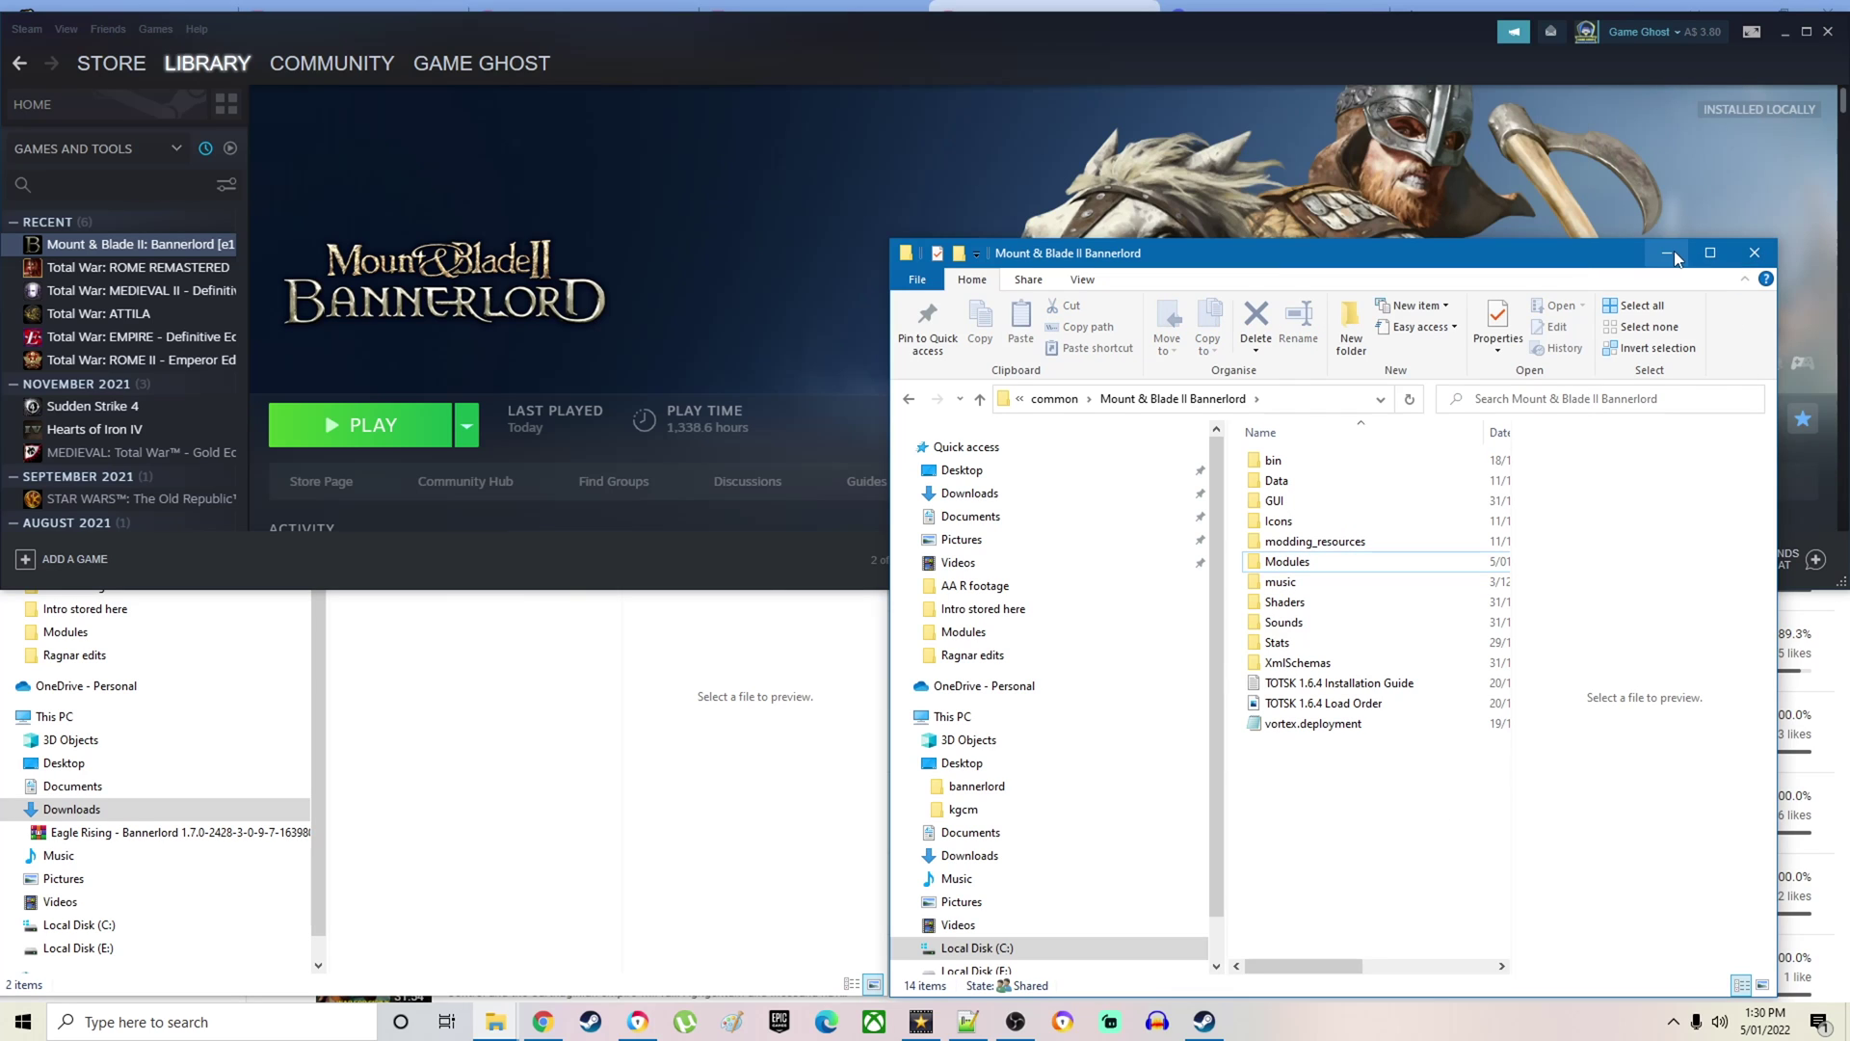
pyautogui.click(843, 242)
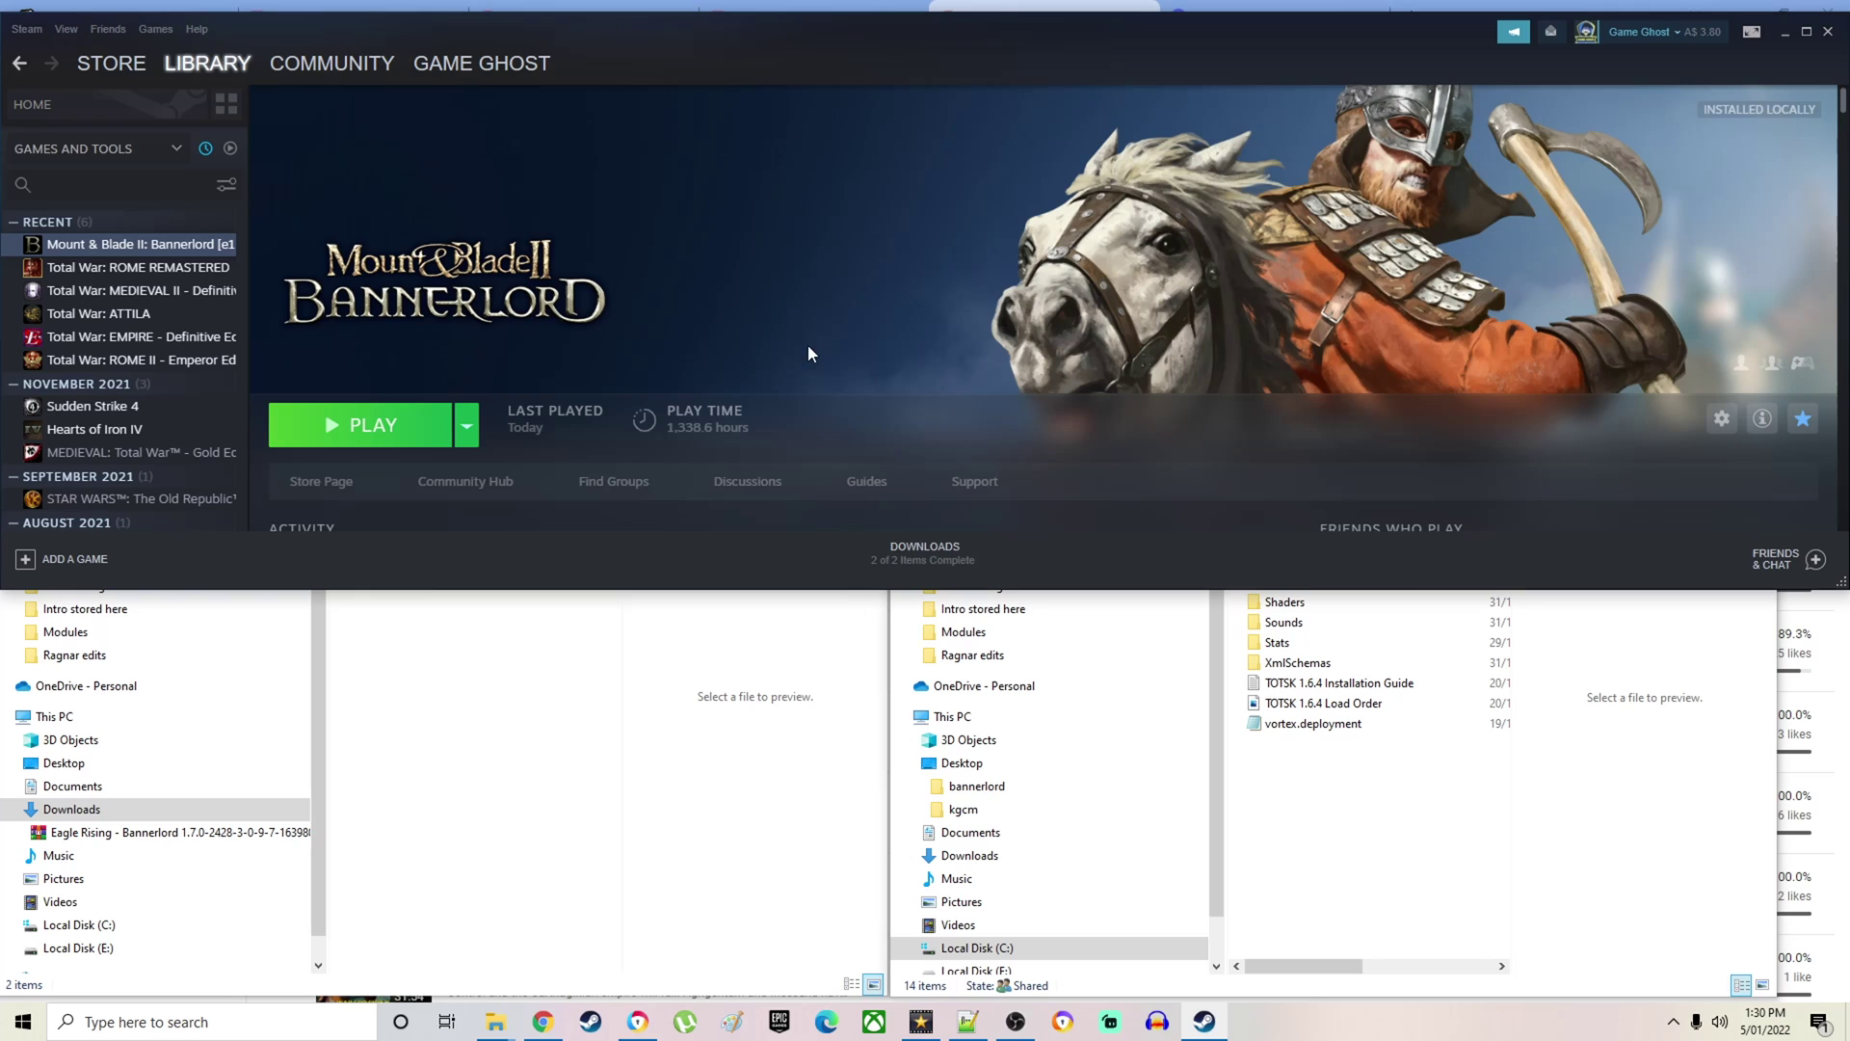
pyautogui.click(1722, 418)
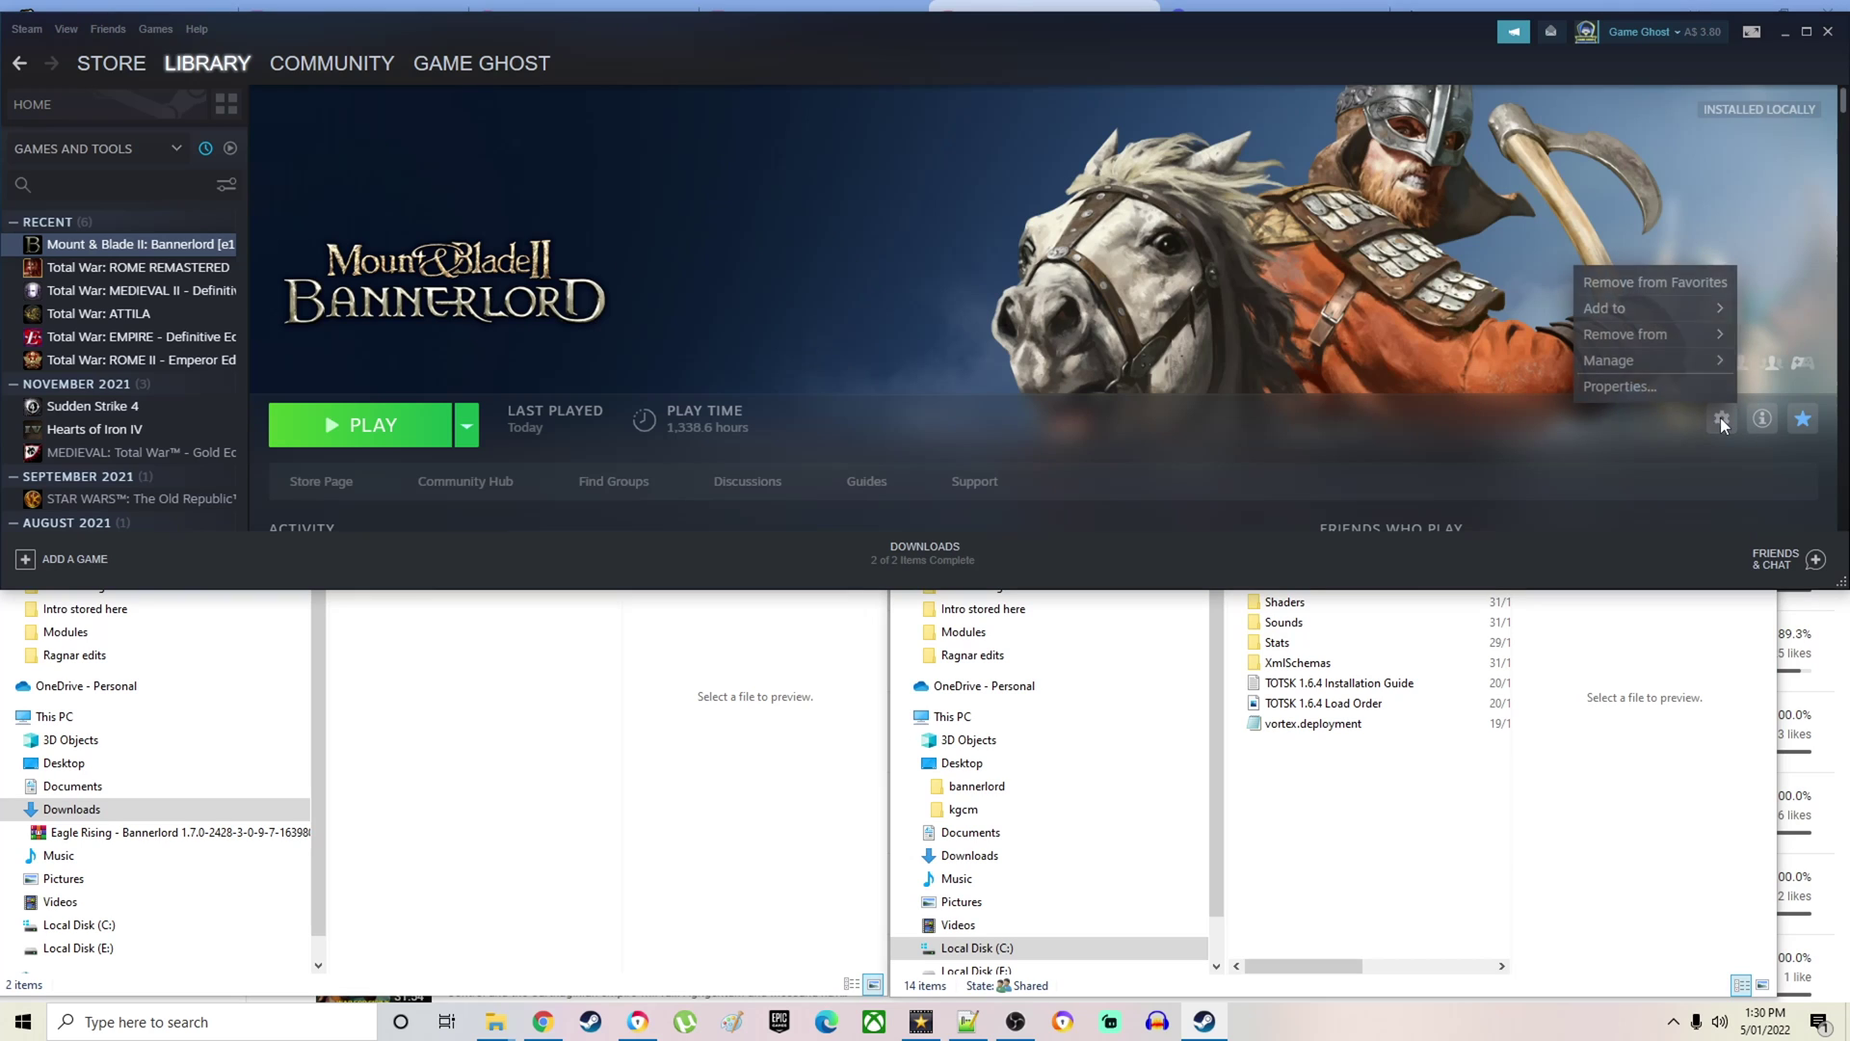
pyautogui.click(1633, 386)
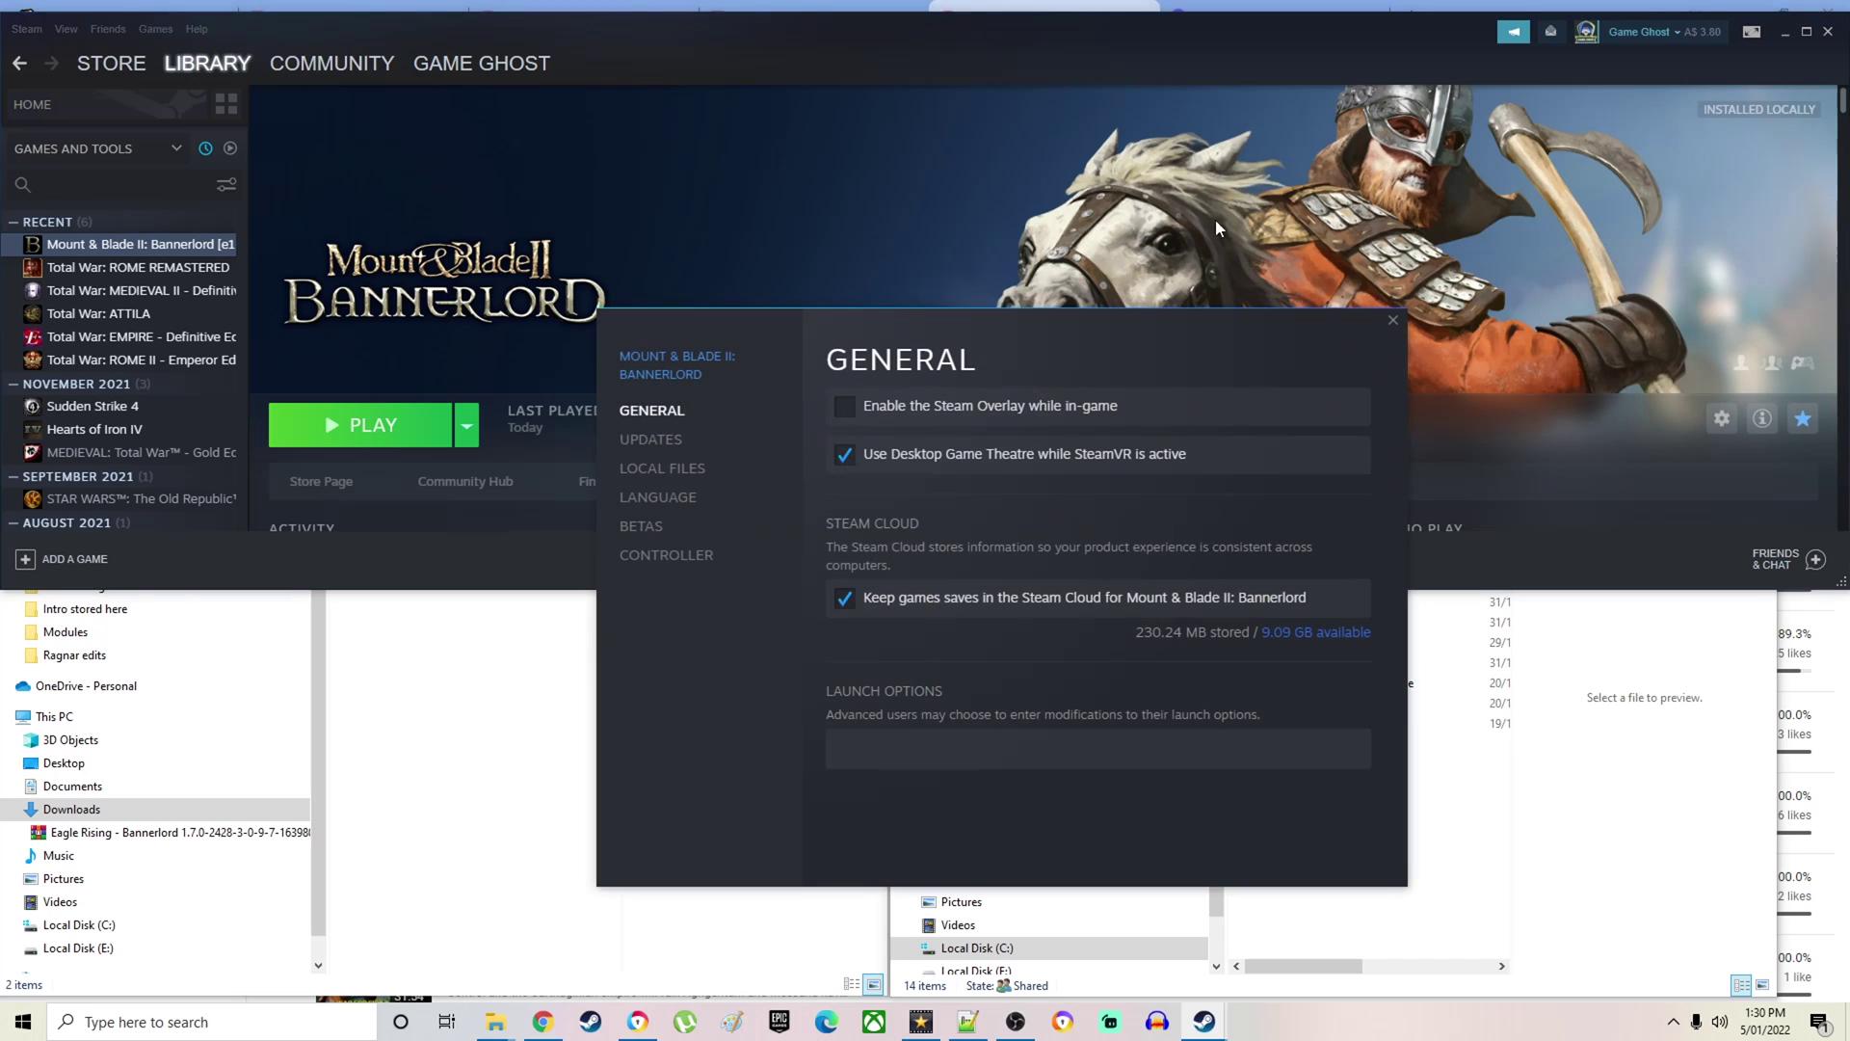
pyautogui.click(661, 471)
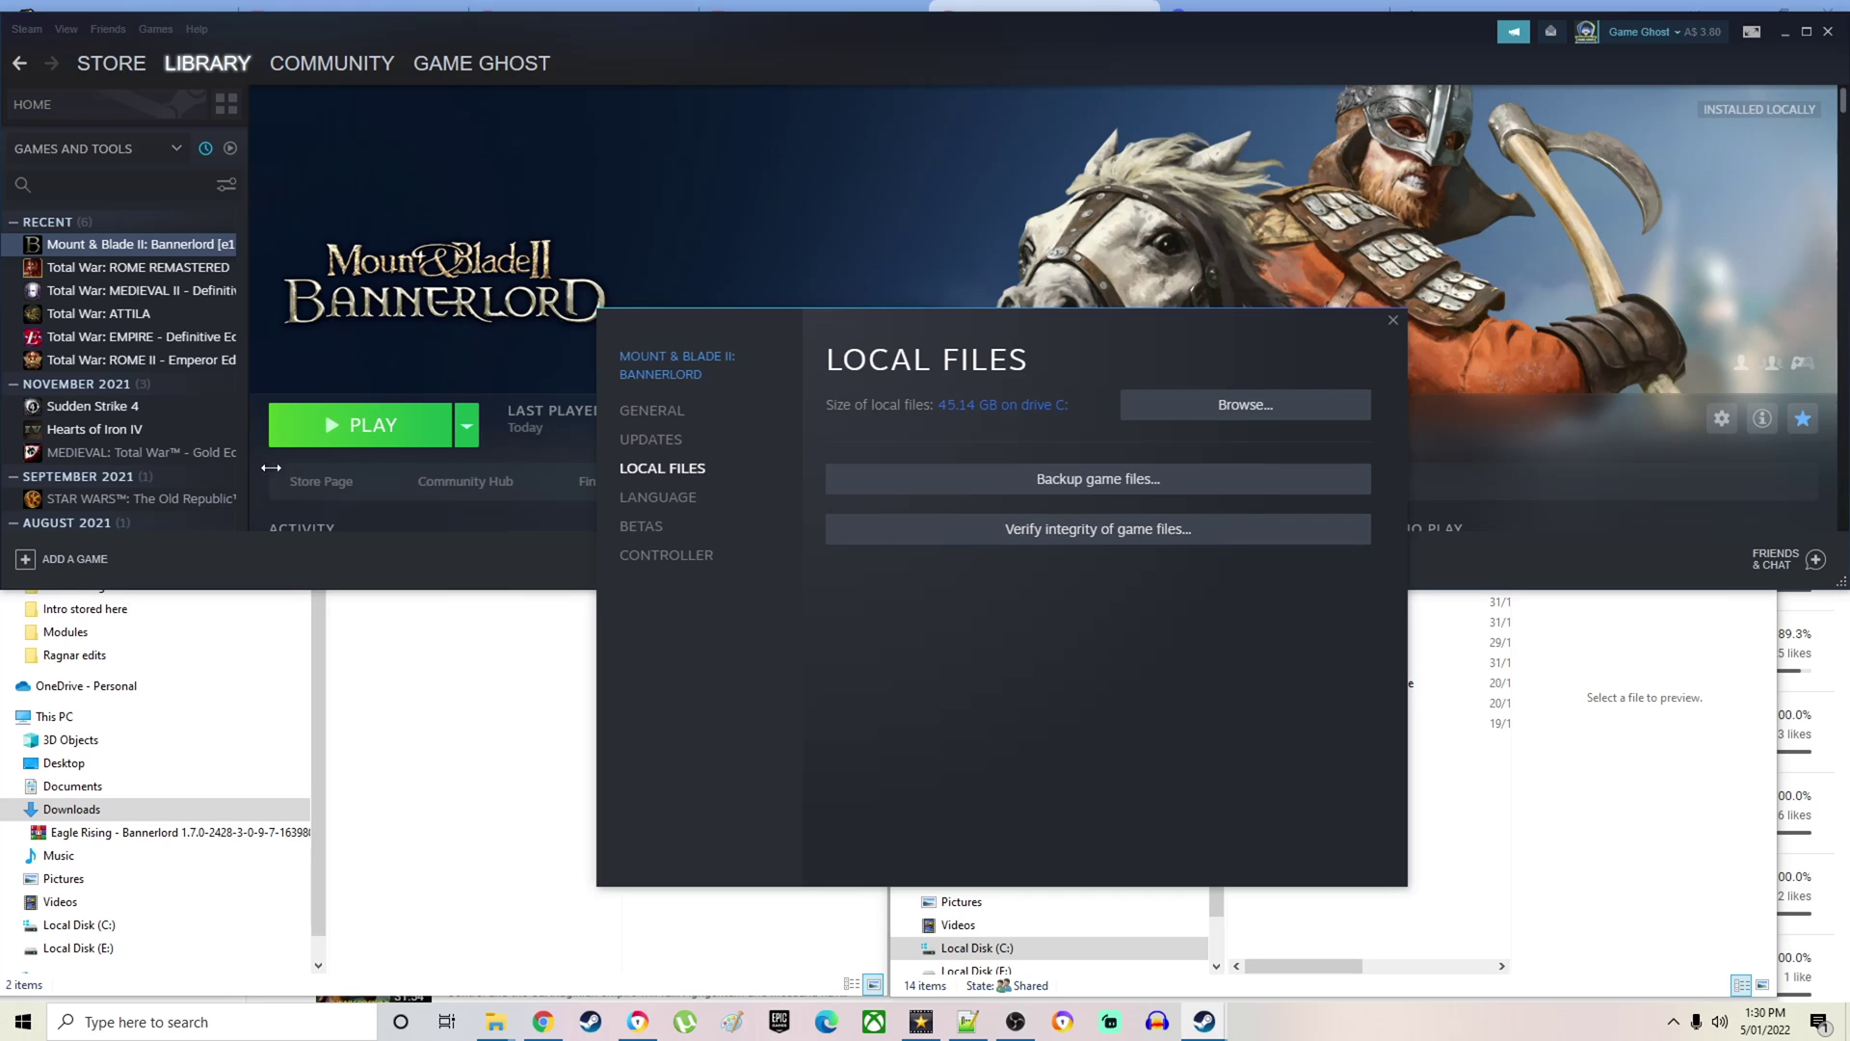
pyautogui.click(1393, 323)
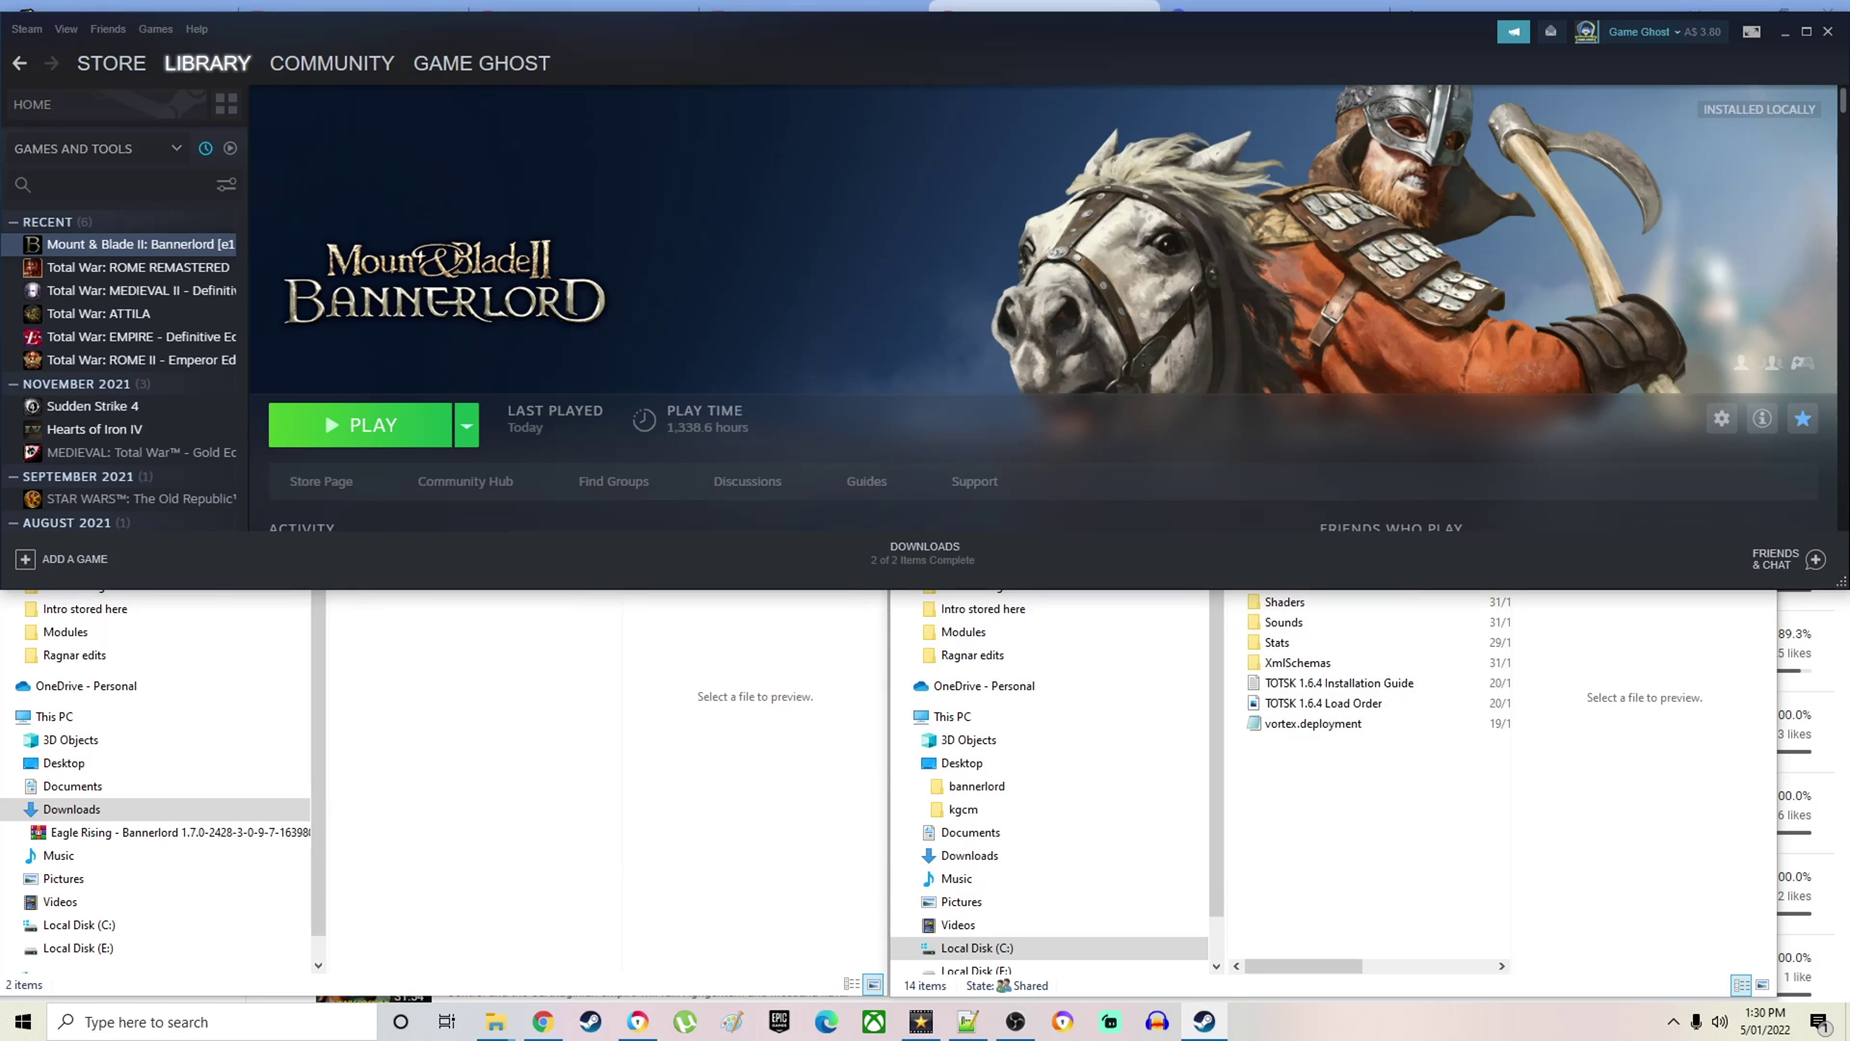
# - Start Eagle Rising 1.7.0's manual download on Nexus Mods and dismiss the Harmony requirement notice
pyautogui.click(547, 1024)
pyautogui.click(93, 14)
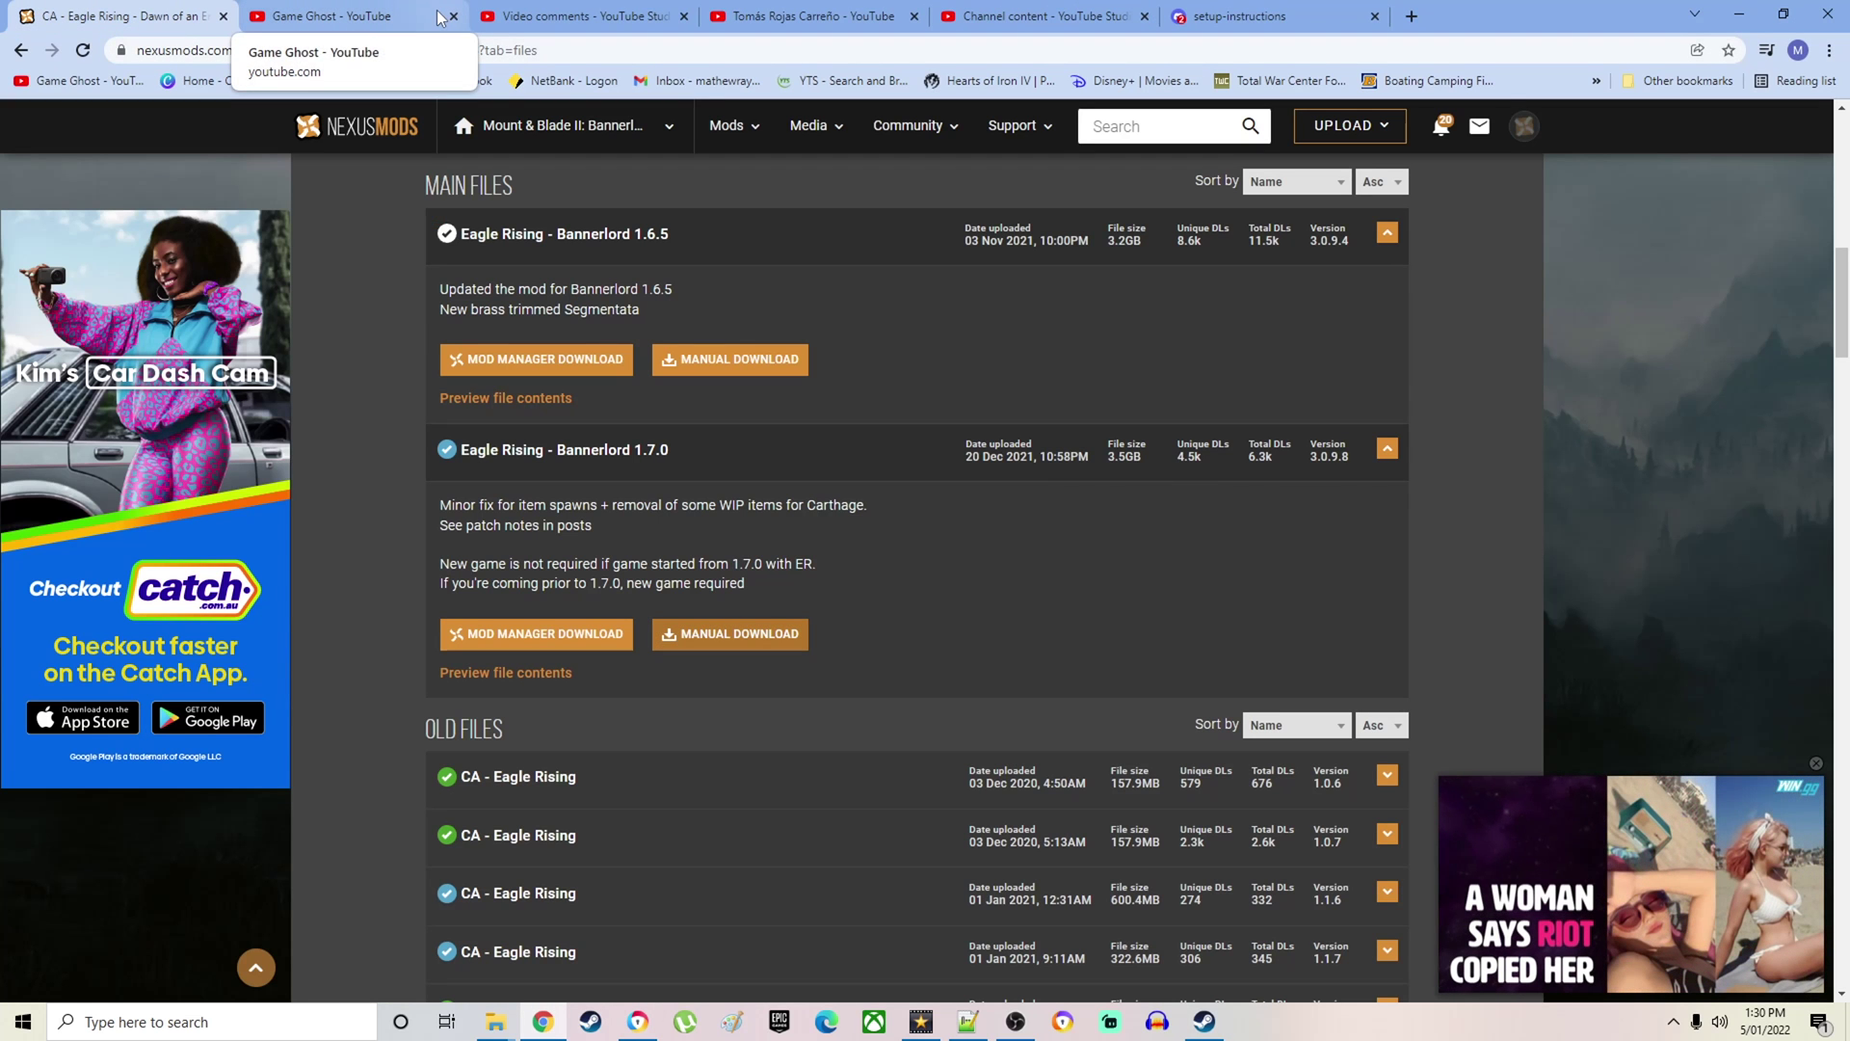
pyautogui.middleClick(744, 26)
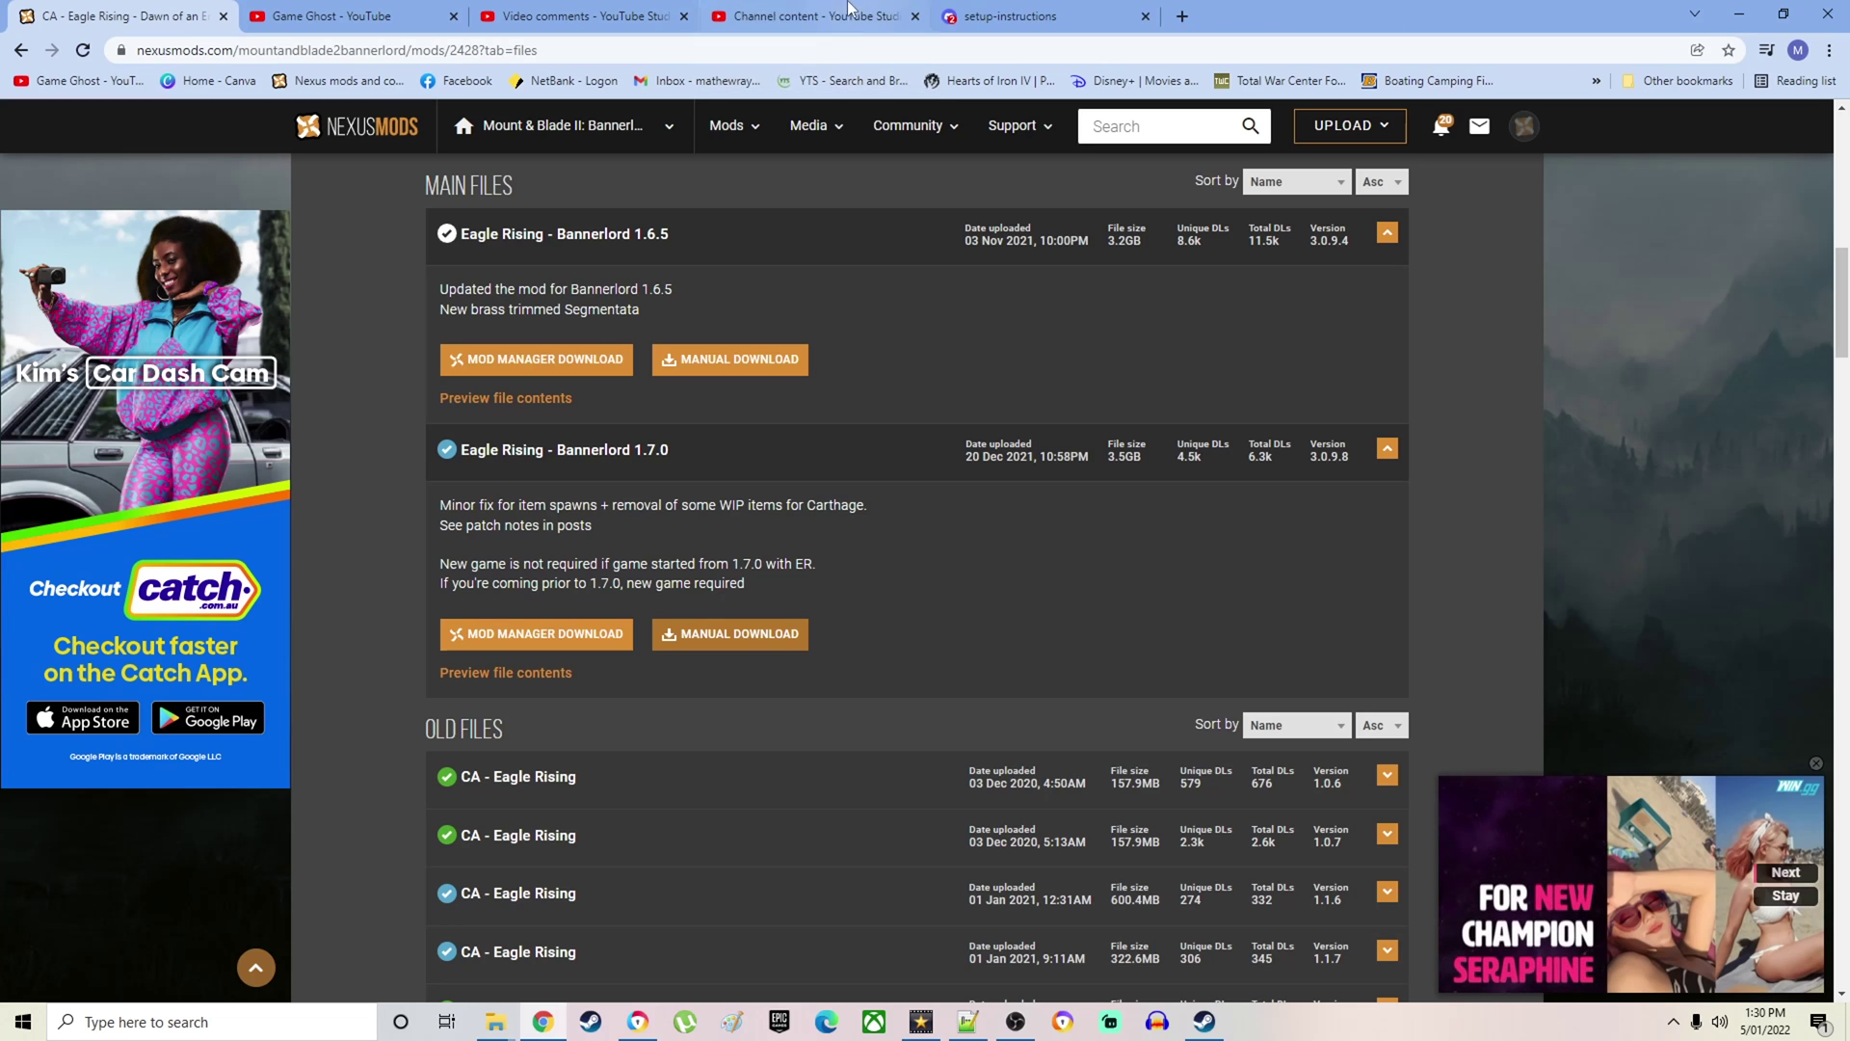
pyautogui.scroll(7, 436, 397)
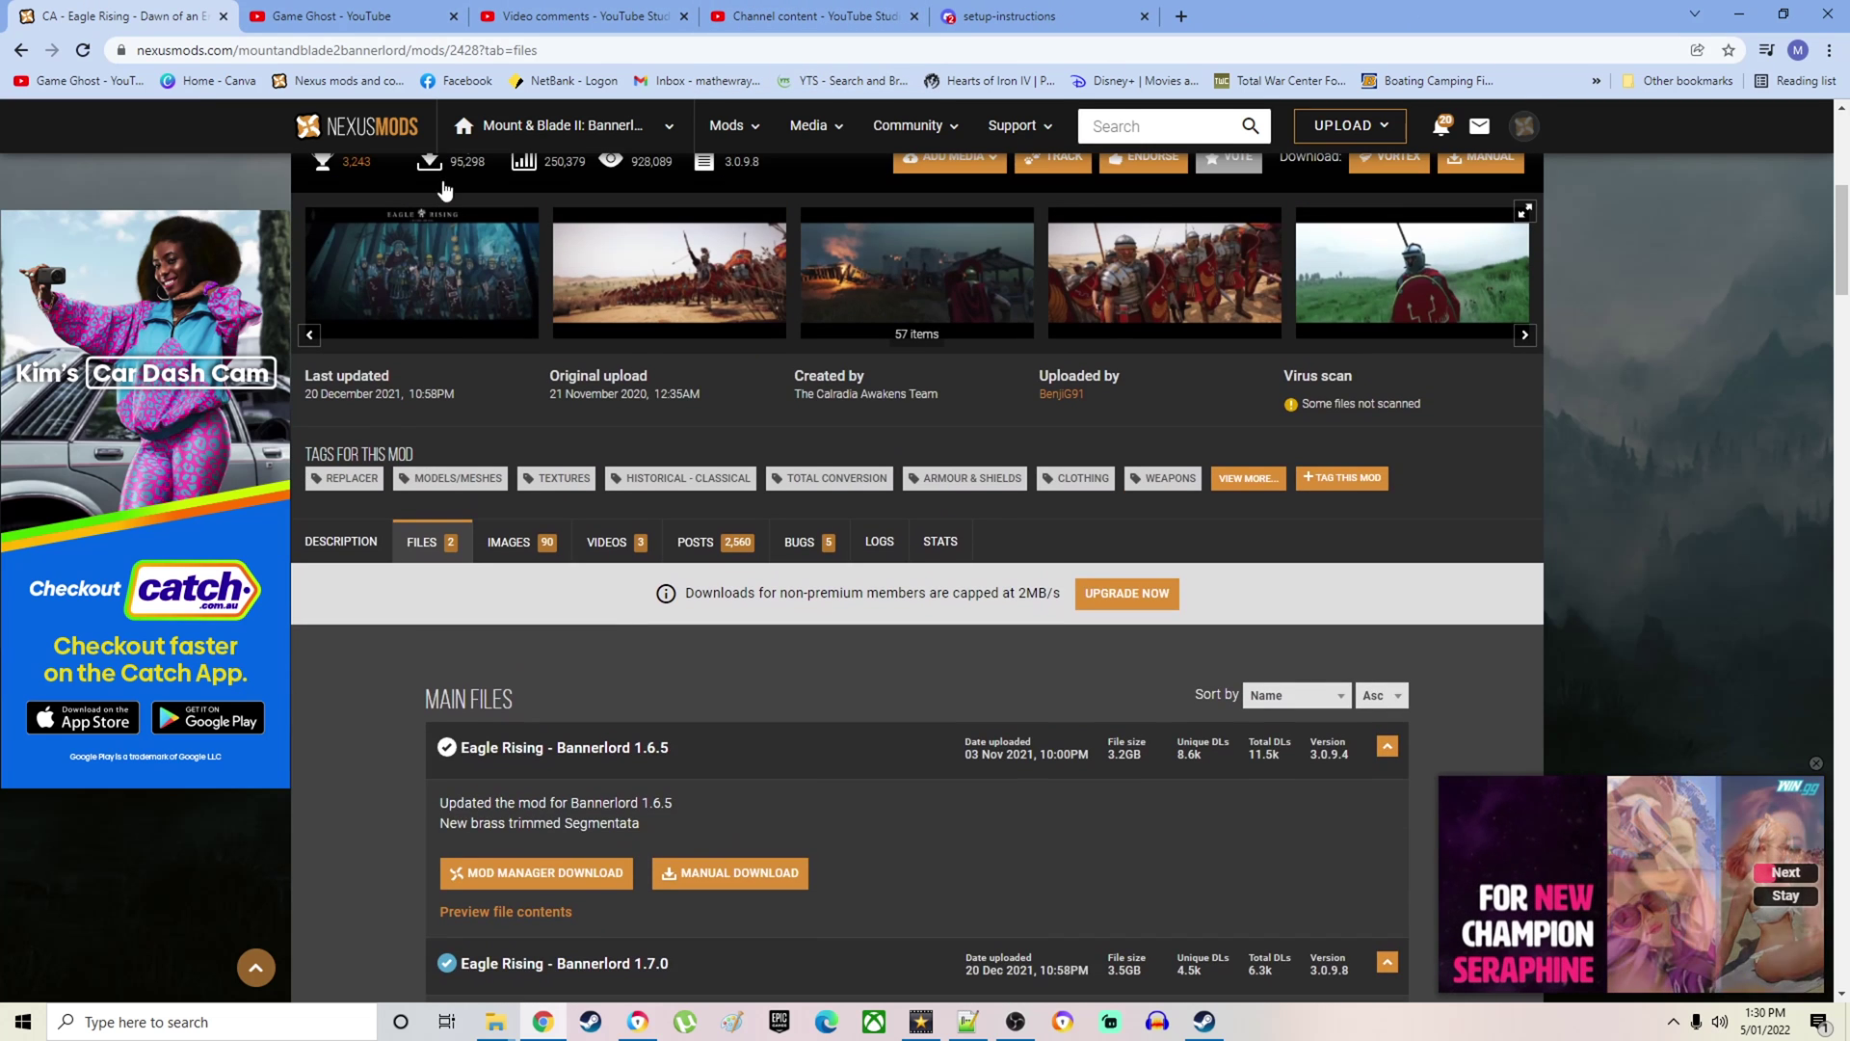
pyautogui.scroll(-4, 528, 511)
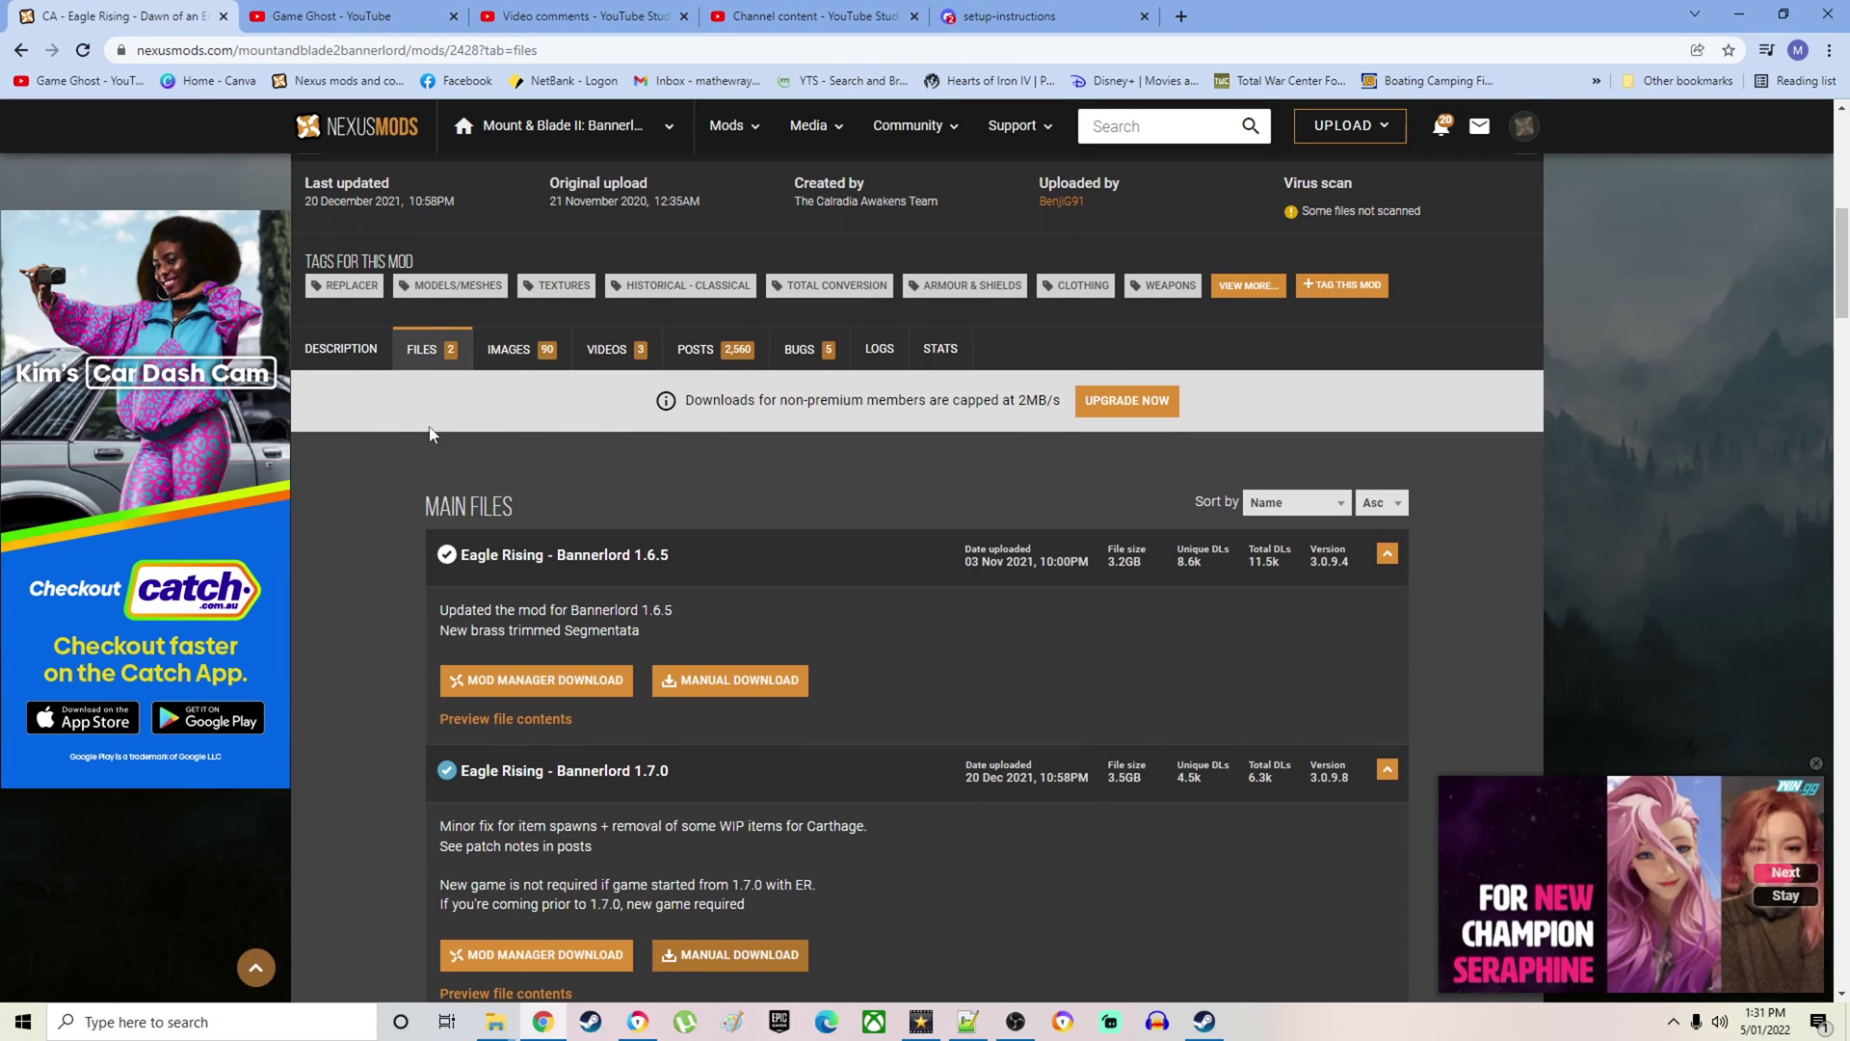
pyautogui.scroll(-2, 595, 543)
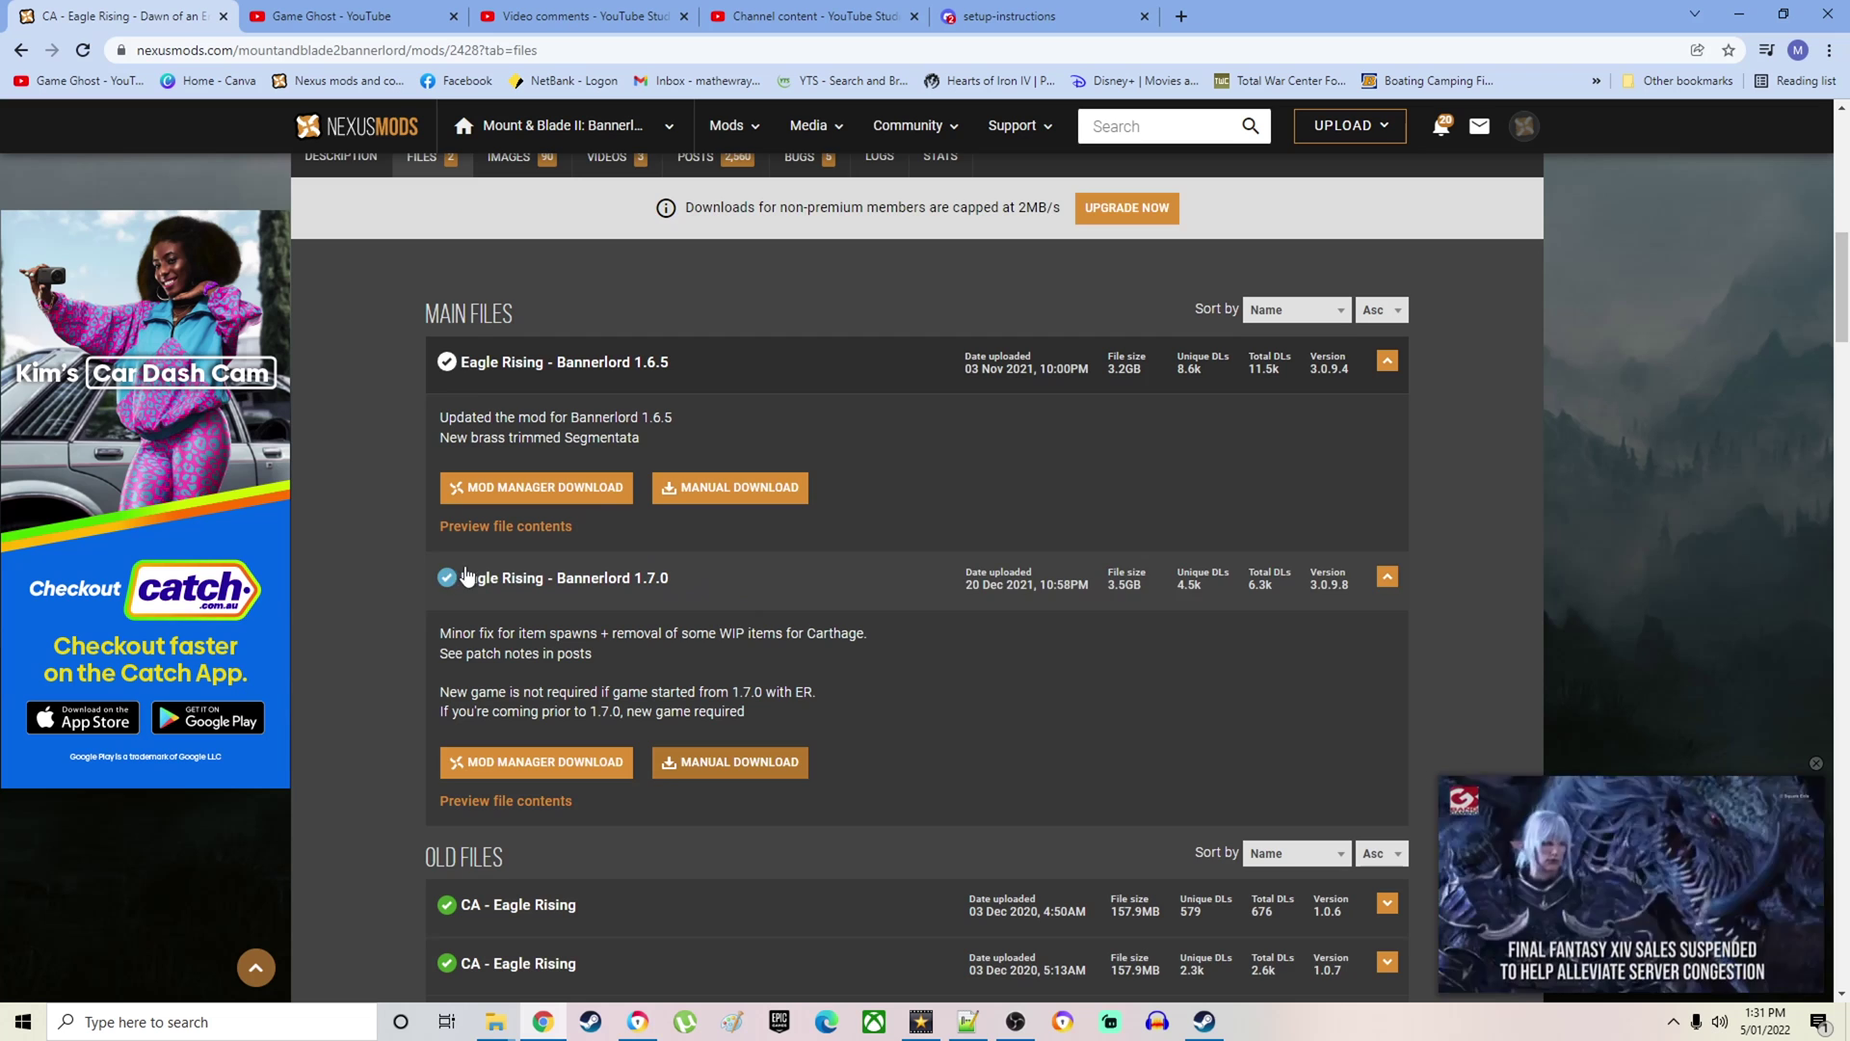
pyautogui.scroll(-1, 689, 598)
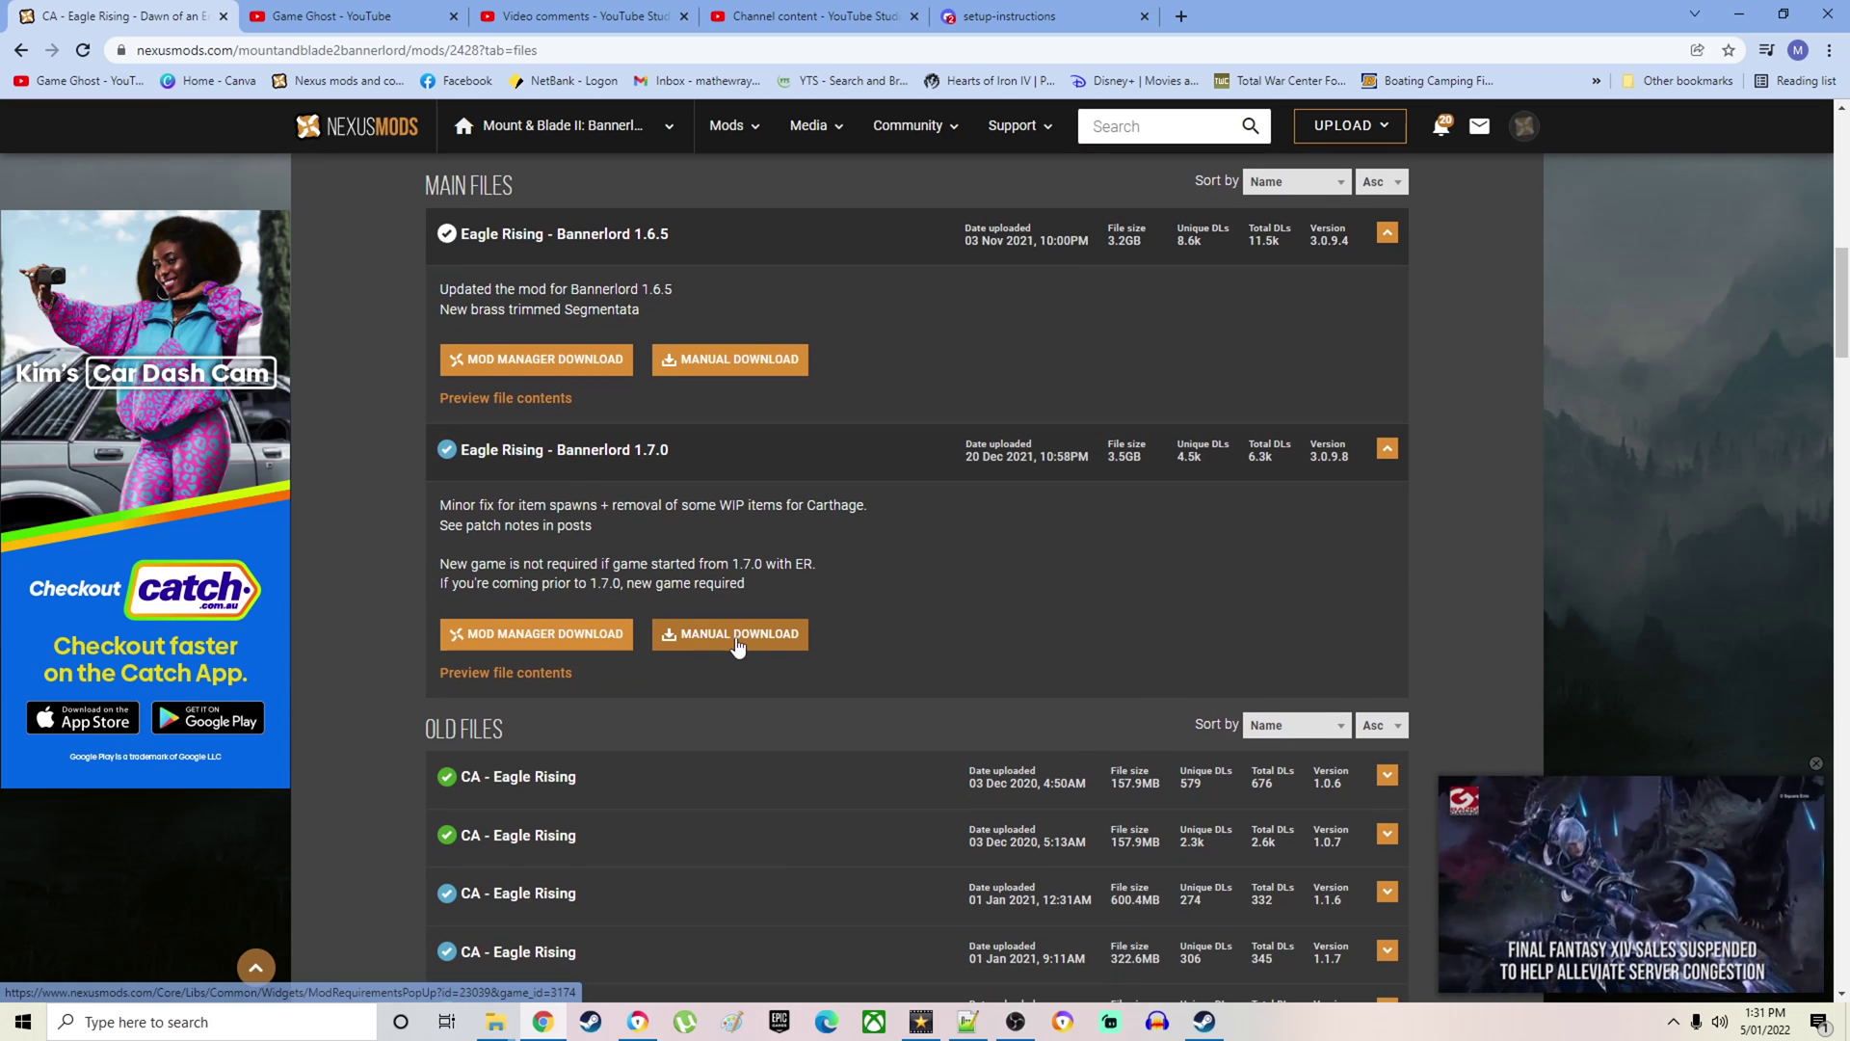
pyautogui.click(683, 644)
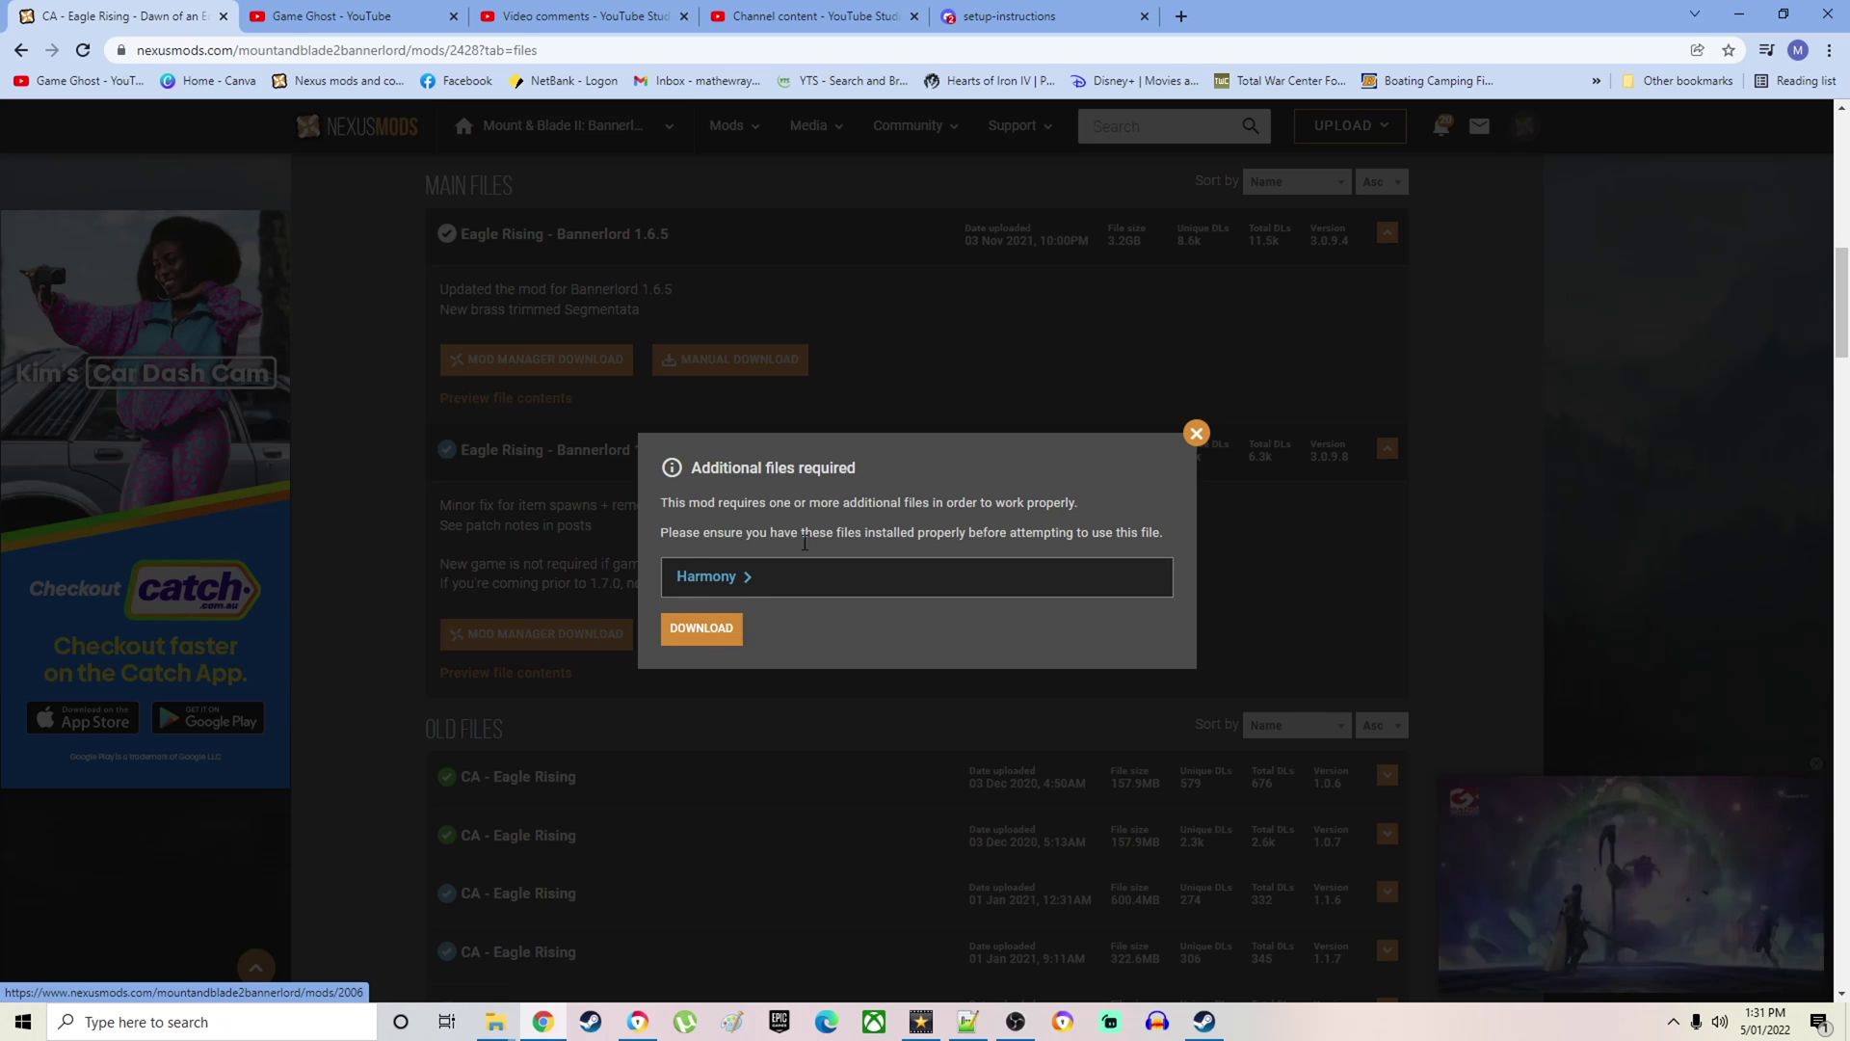
pyautogui.click(1196, 433)
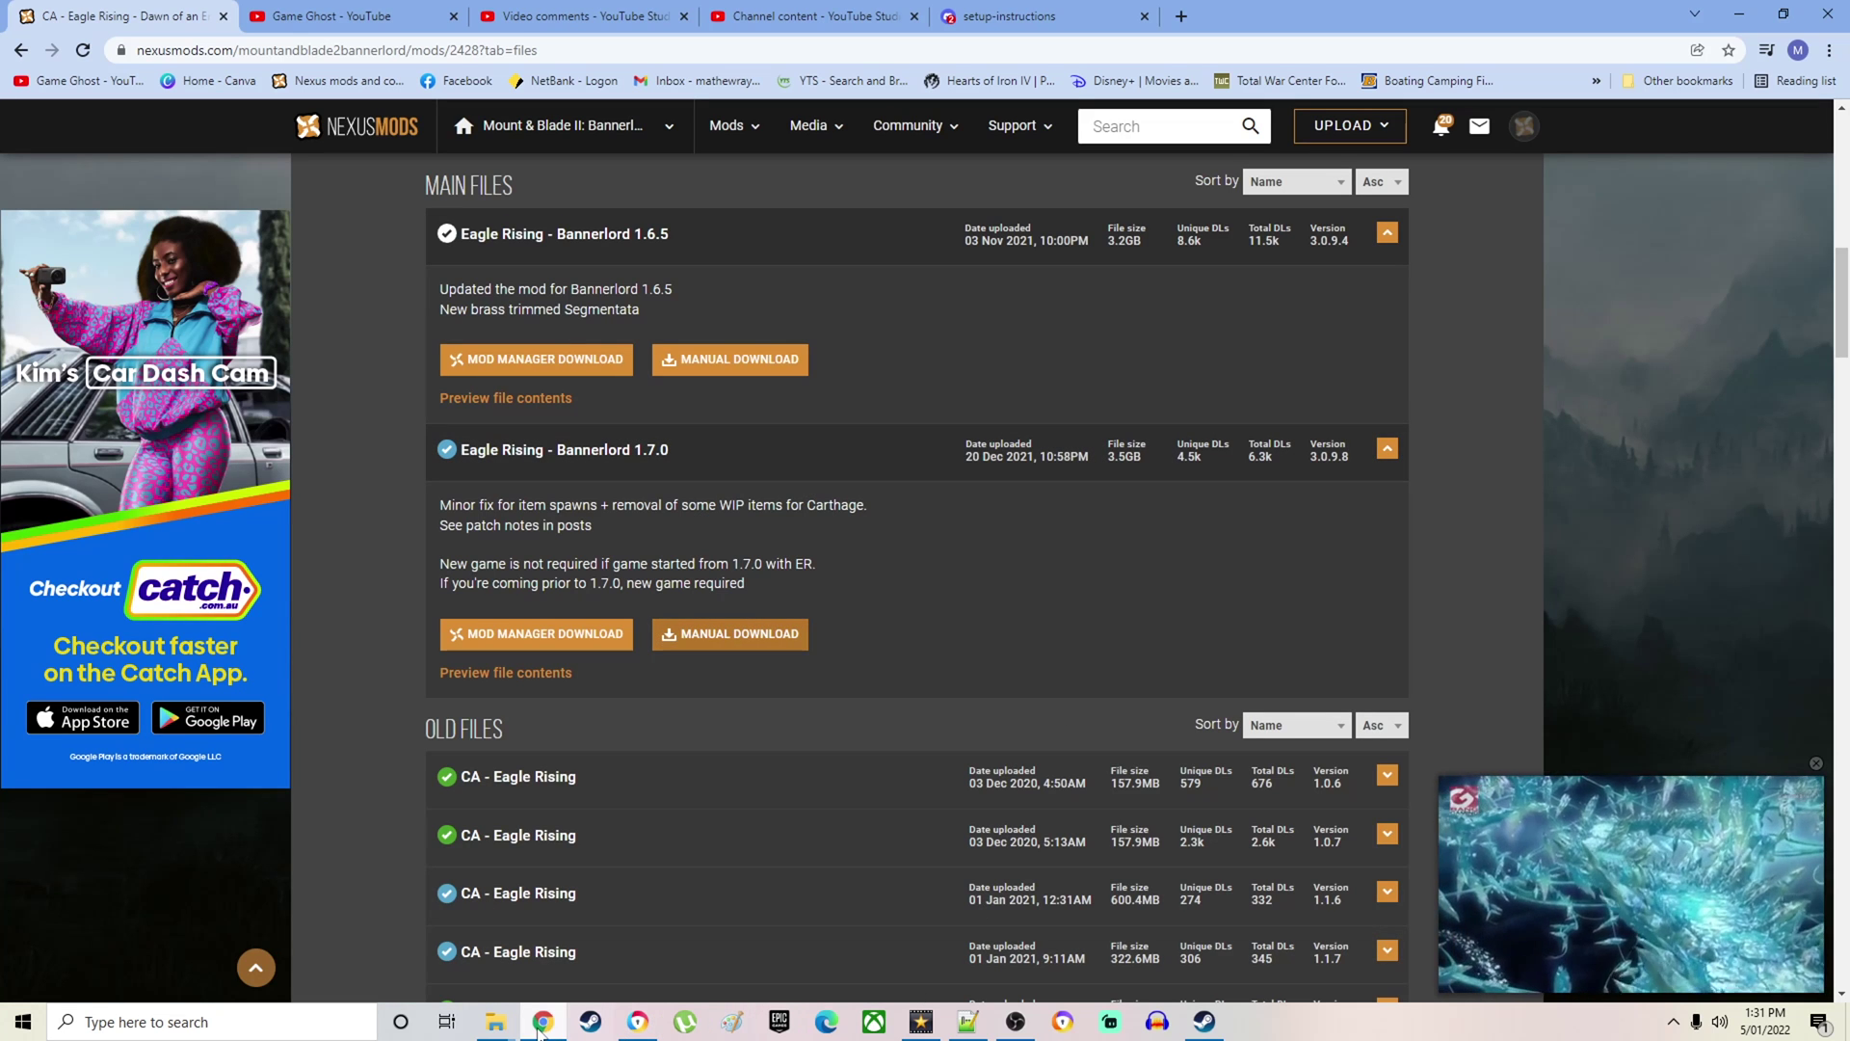
# - Bring the Bannerlord install folder window back to the front
pyautogui.click(1205, 1024)
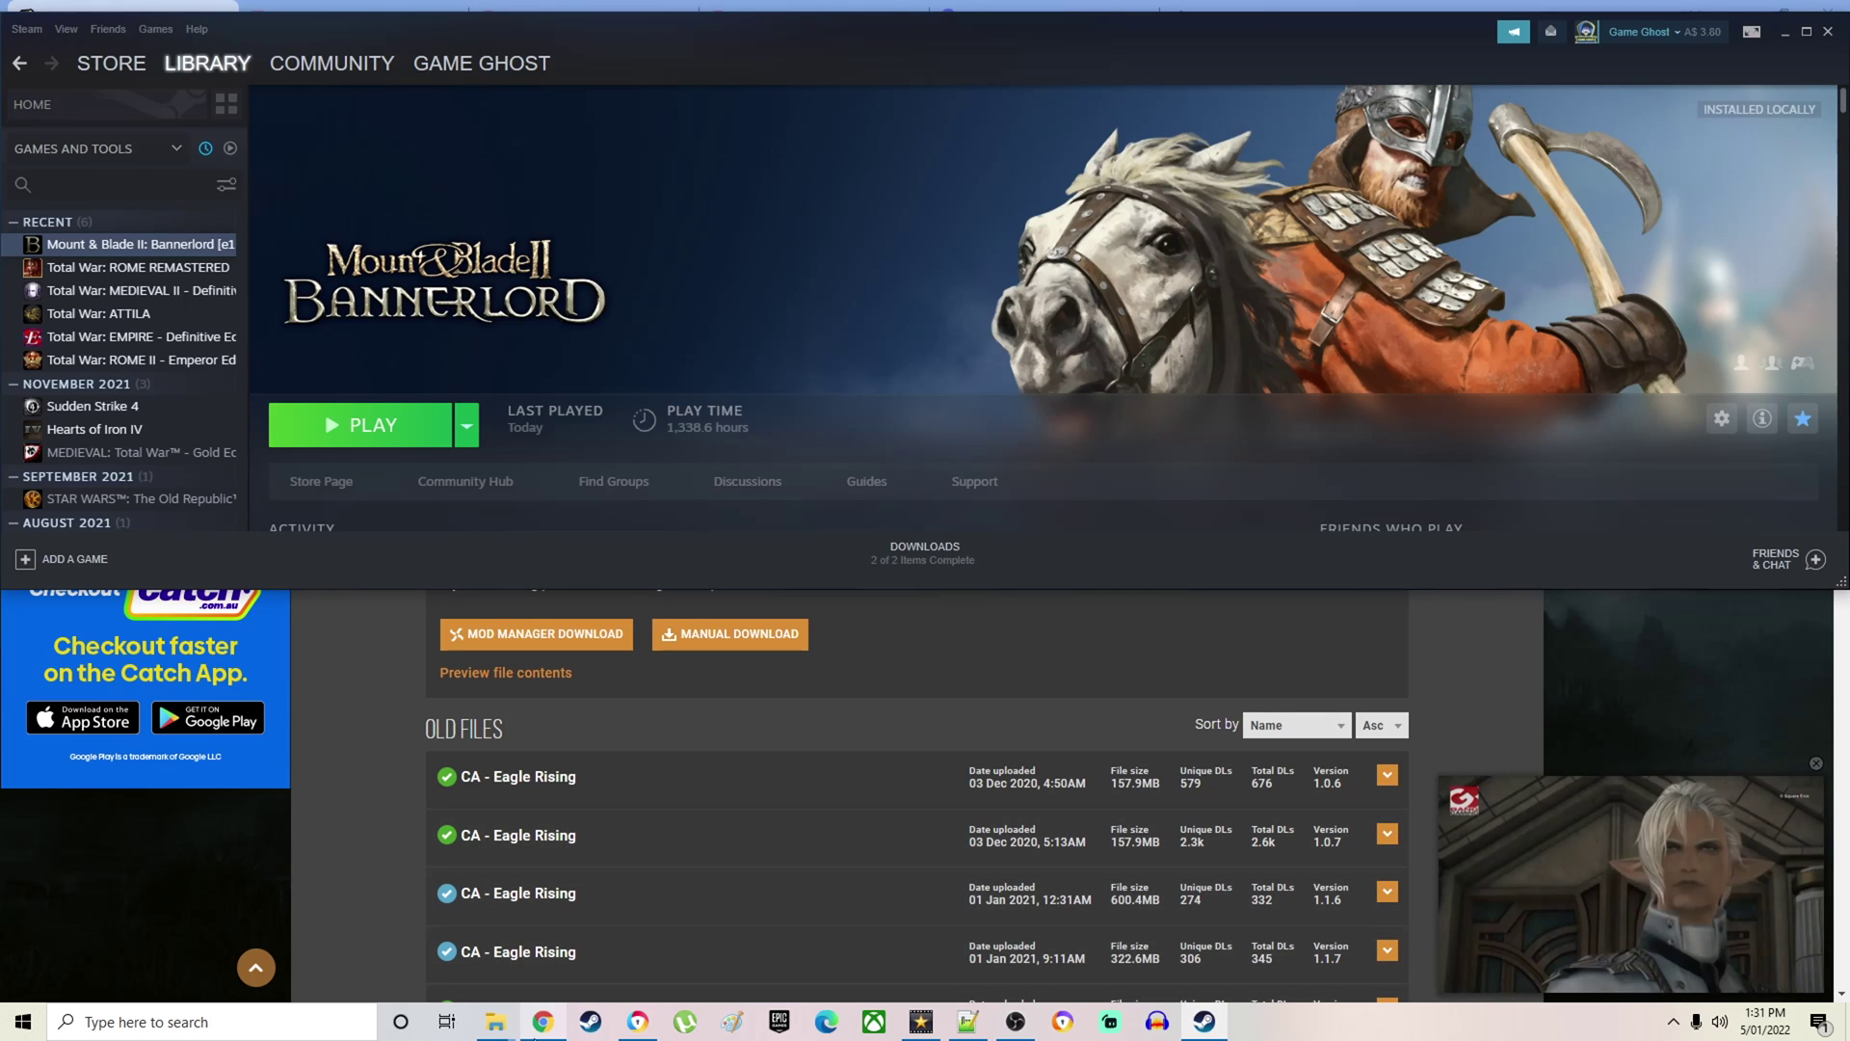
pyautogui.moveTo(491, 1029)
pyautogui.click(429, 958)
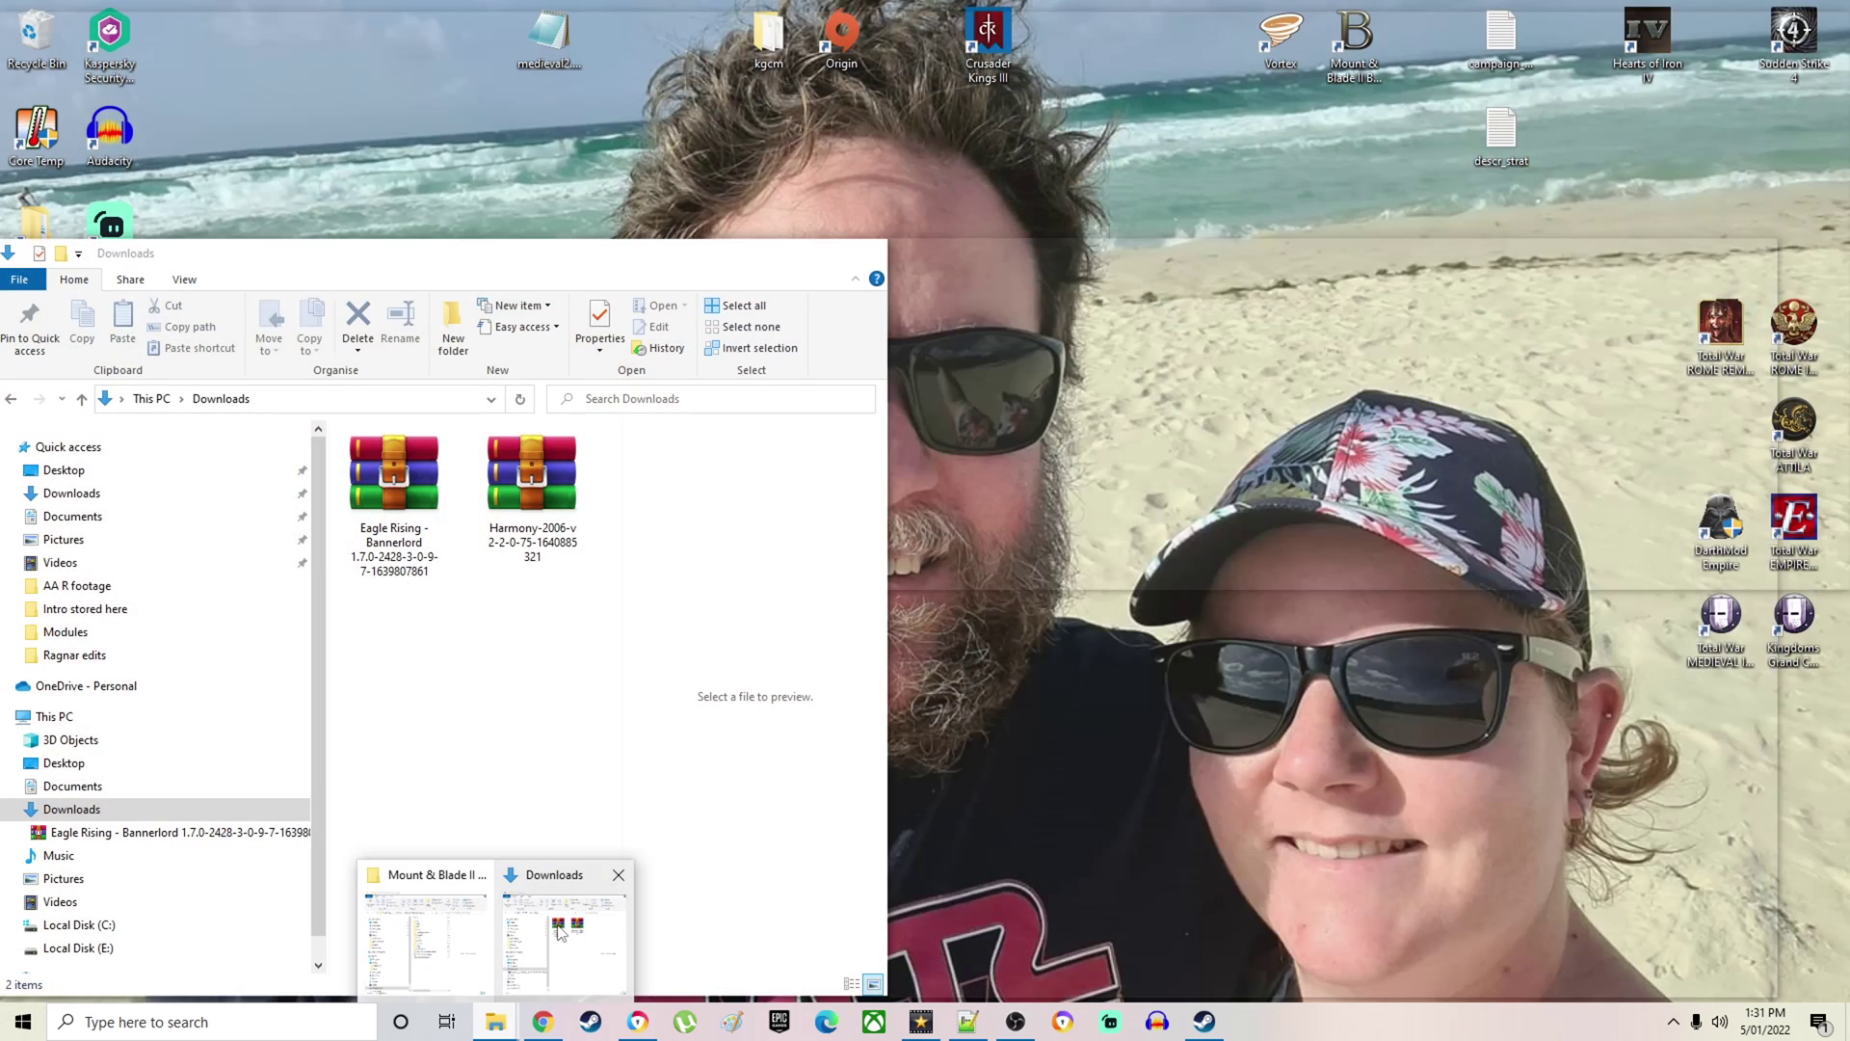
# - Bring up the Downloads window holding the Eagle Rising 1.7.0 and Harmony 2.2.0.75 archives
pyautogui.click(521, 938)
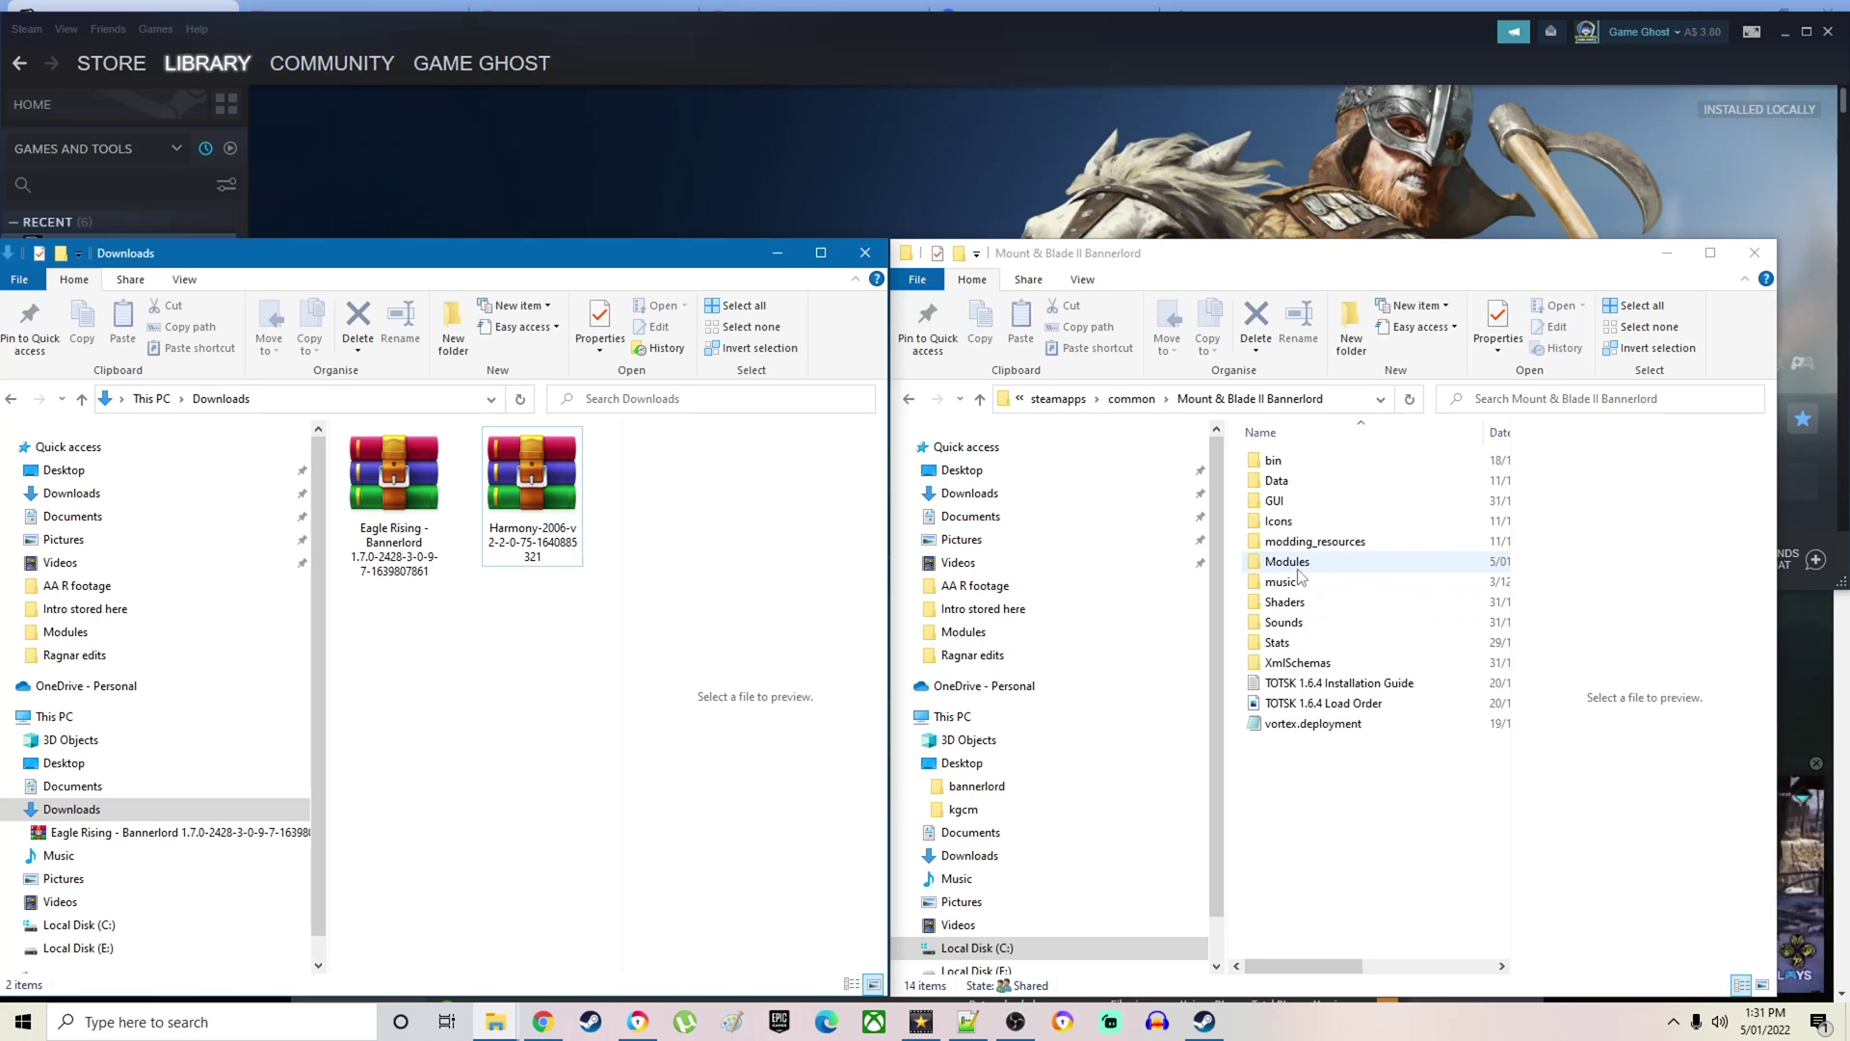
# - Extract Harmony here, move its Modules folder into Bannerlord's folder, and open Modules
pyautogui.rightClick(529, 497)
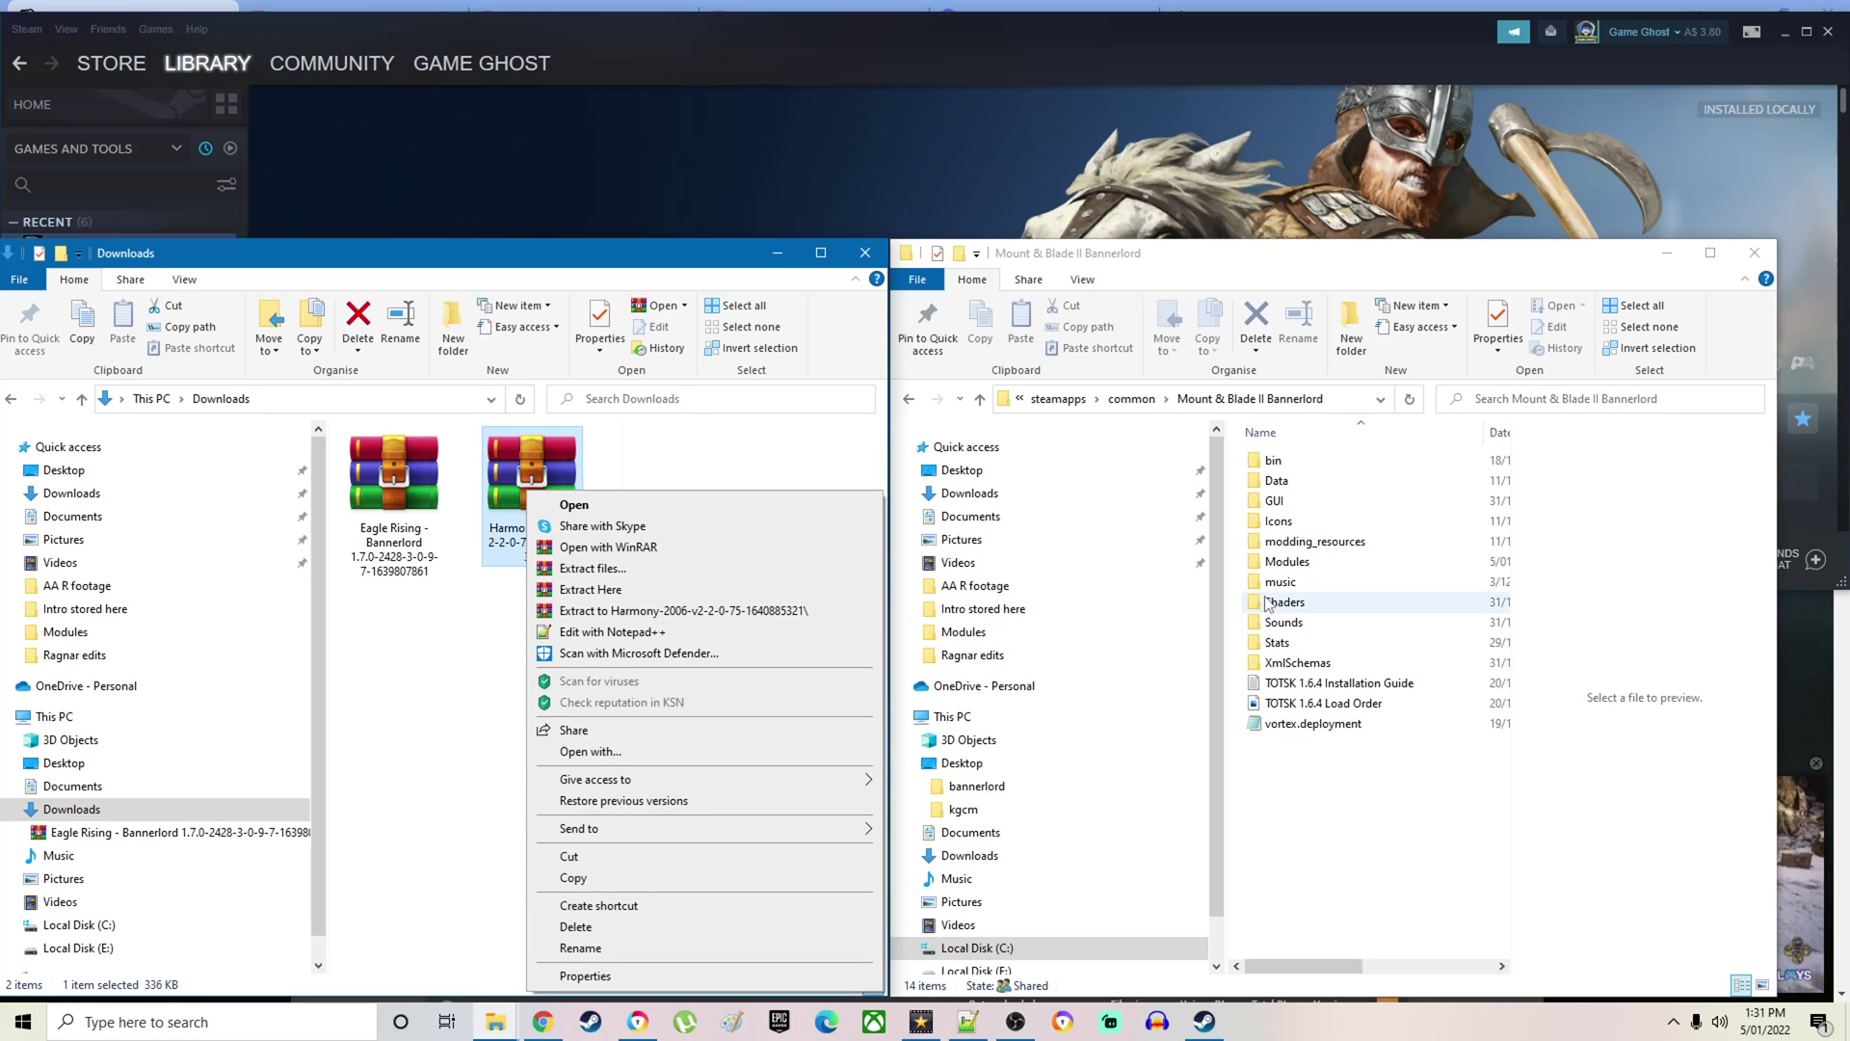
pyautogui.click(588, 567)
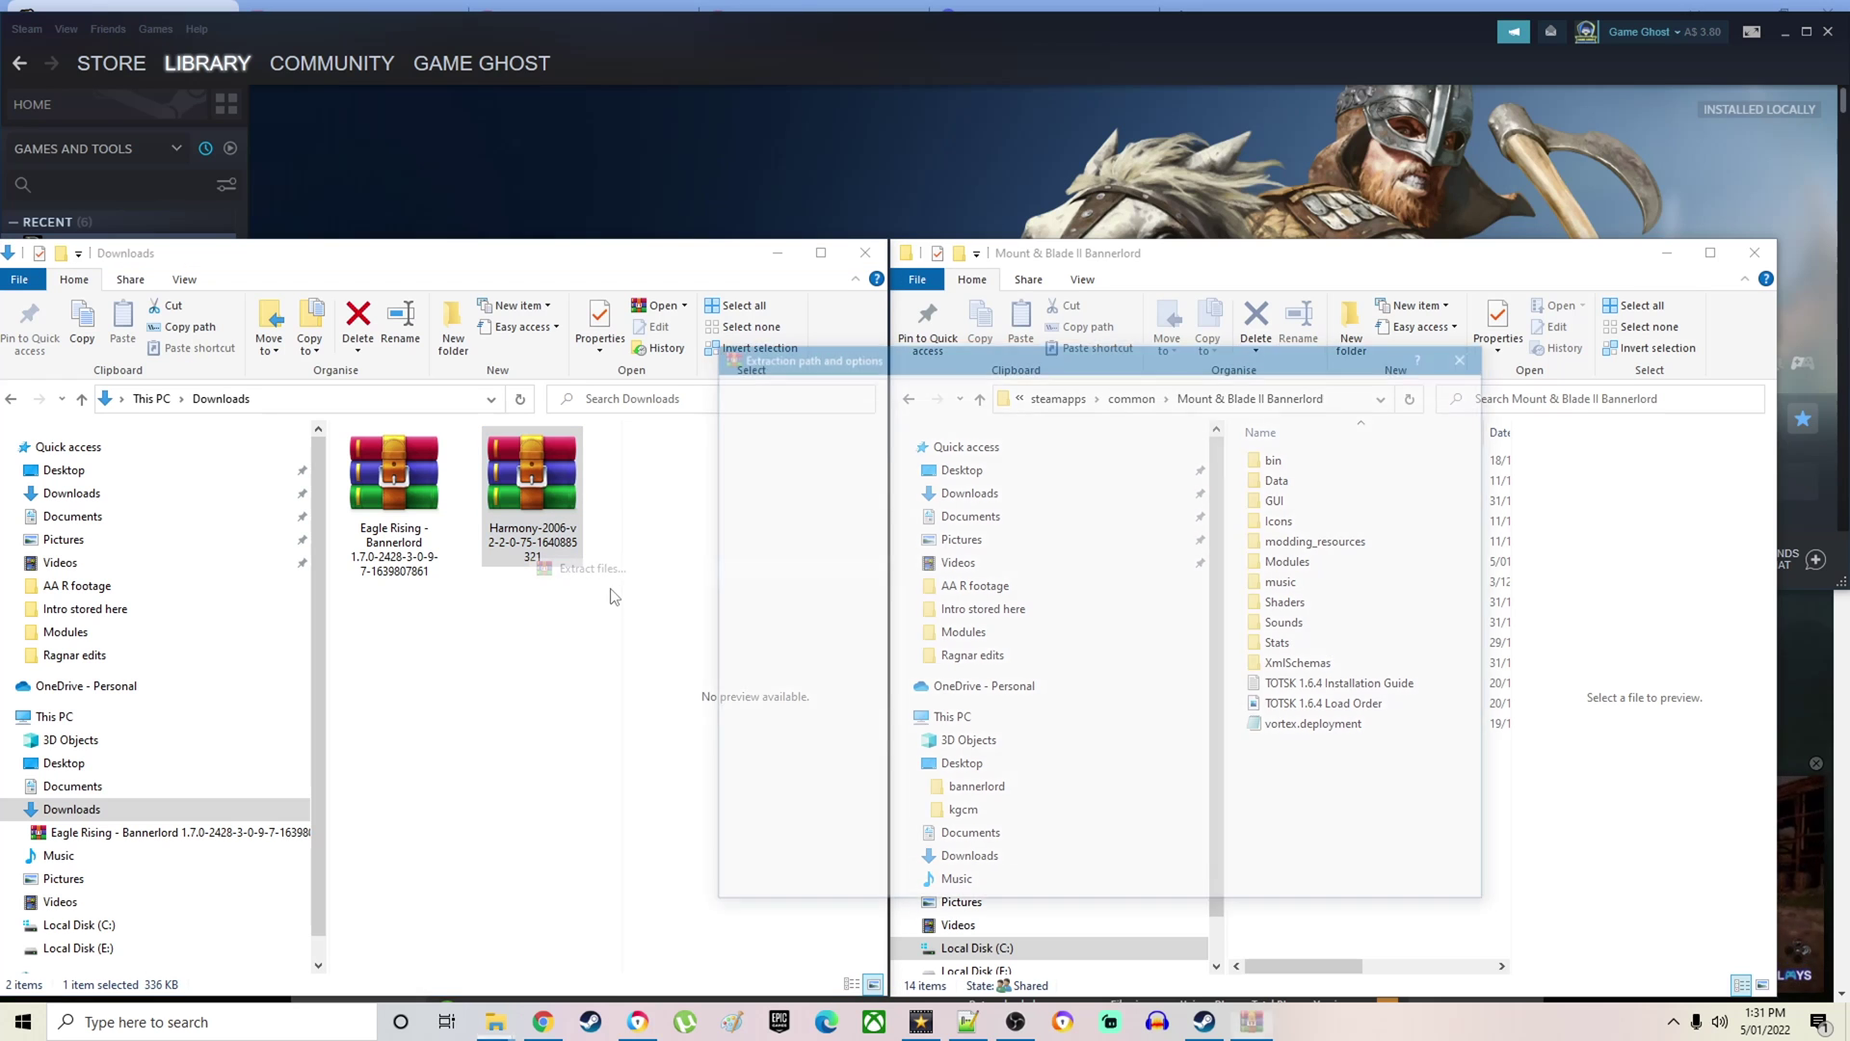
pyautogui.click(1476, 356)
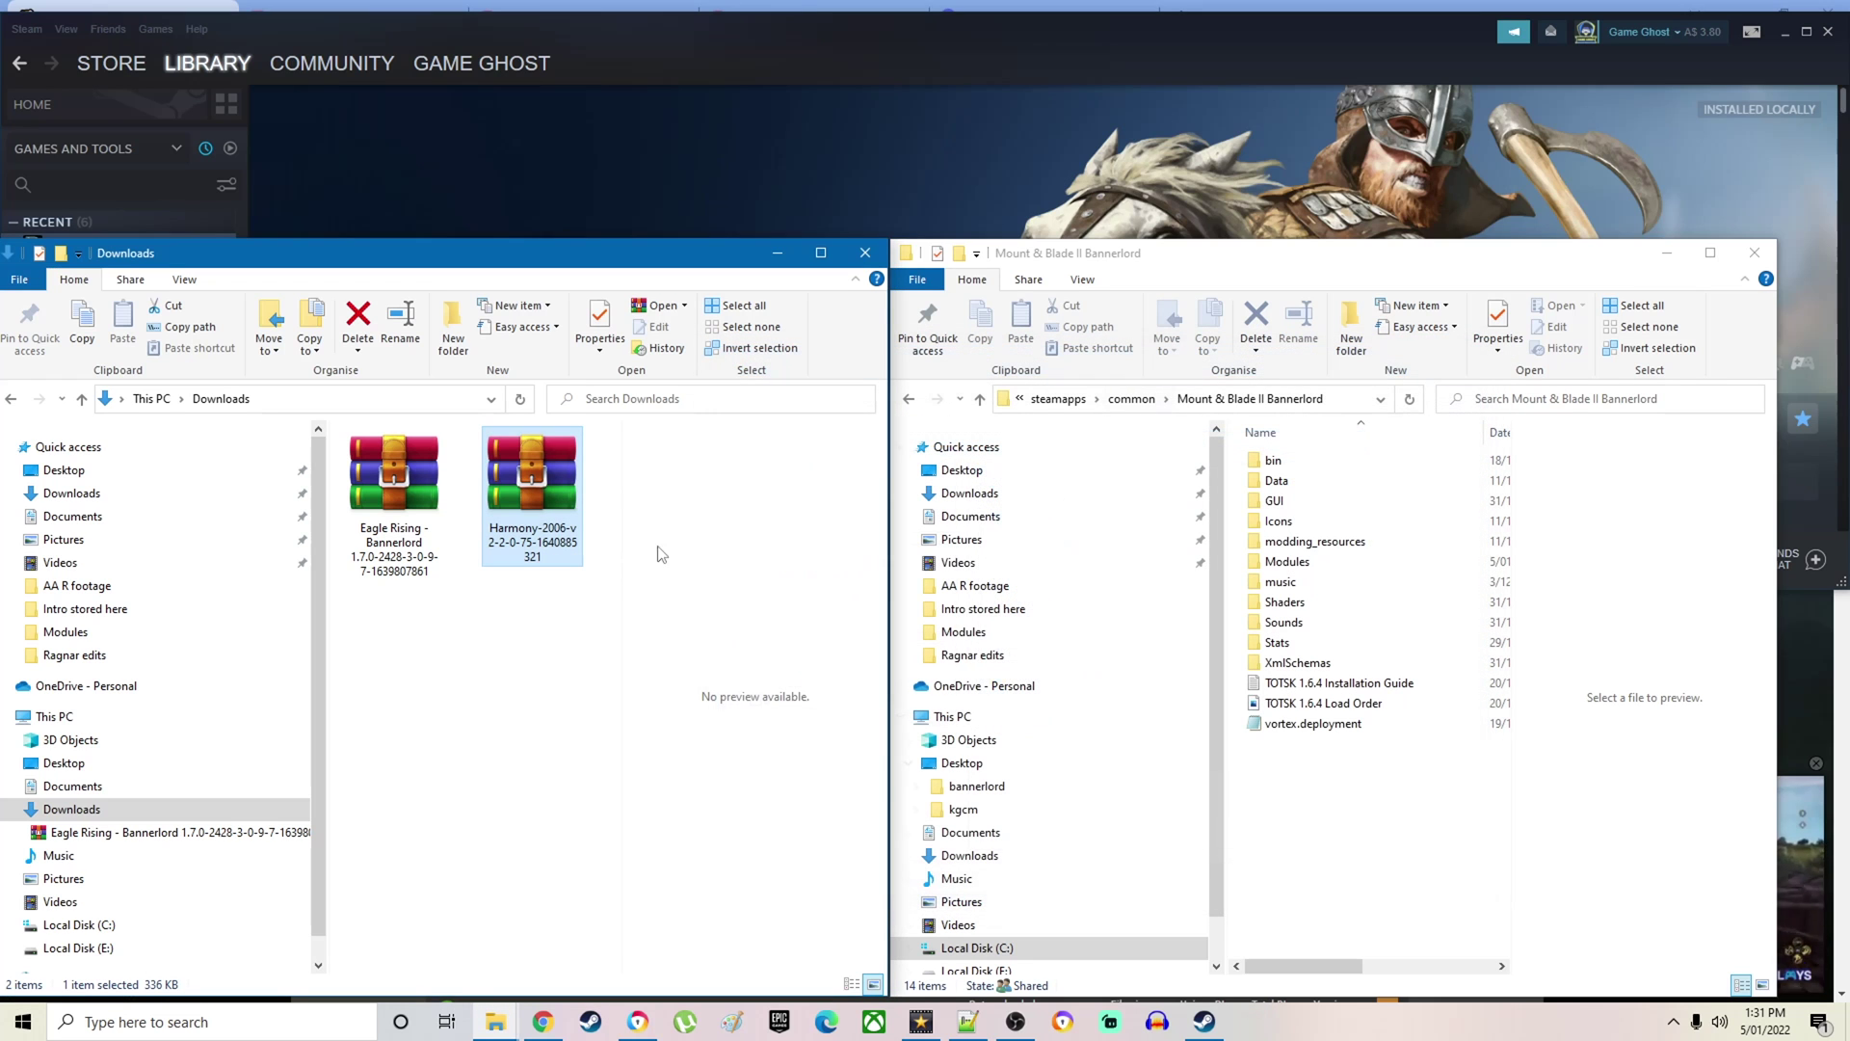
pyautogui.rightClick(539, 472)
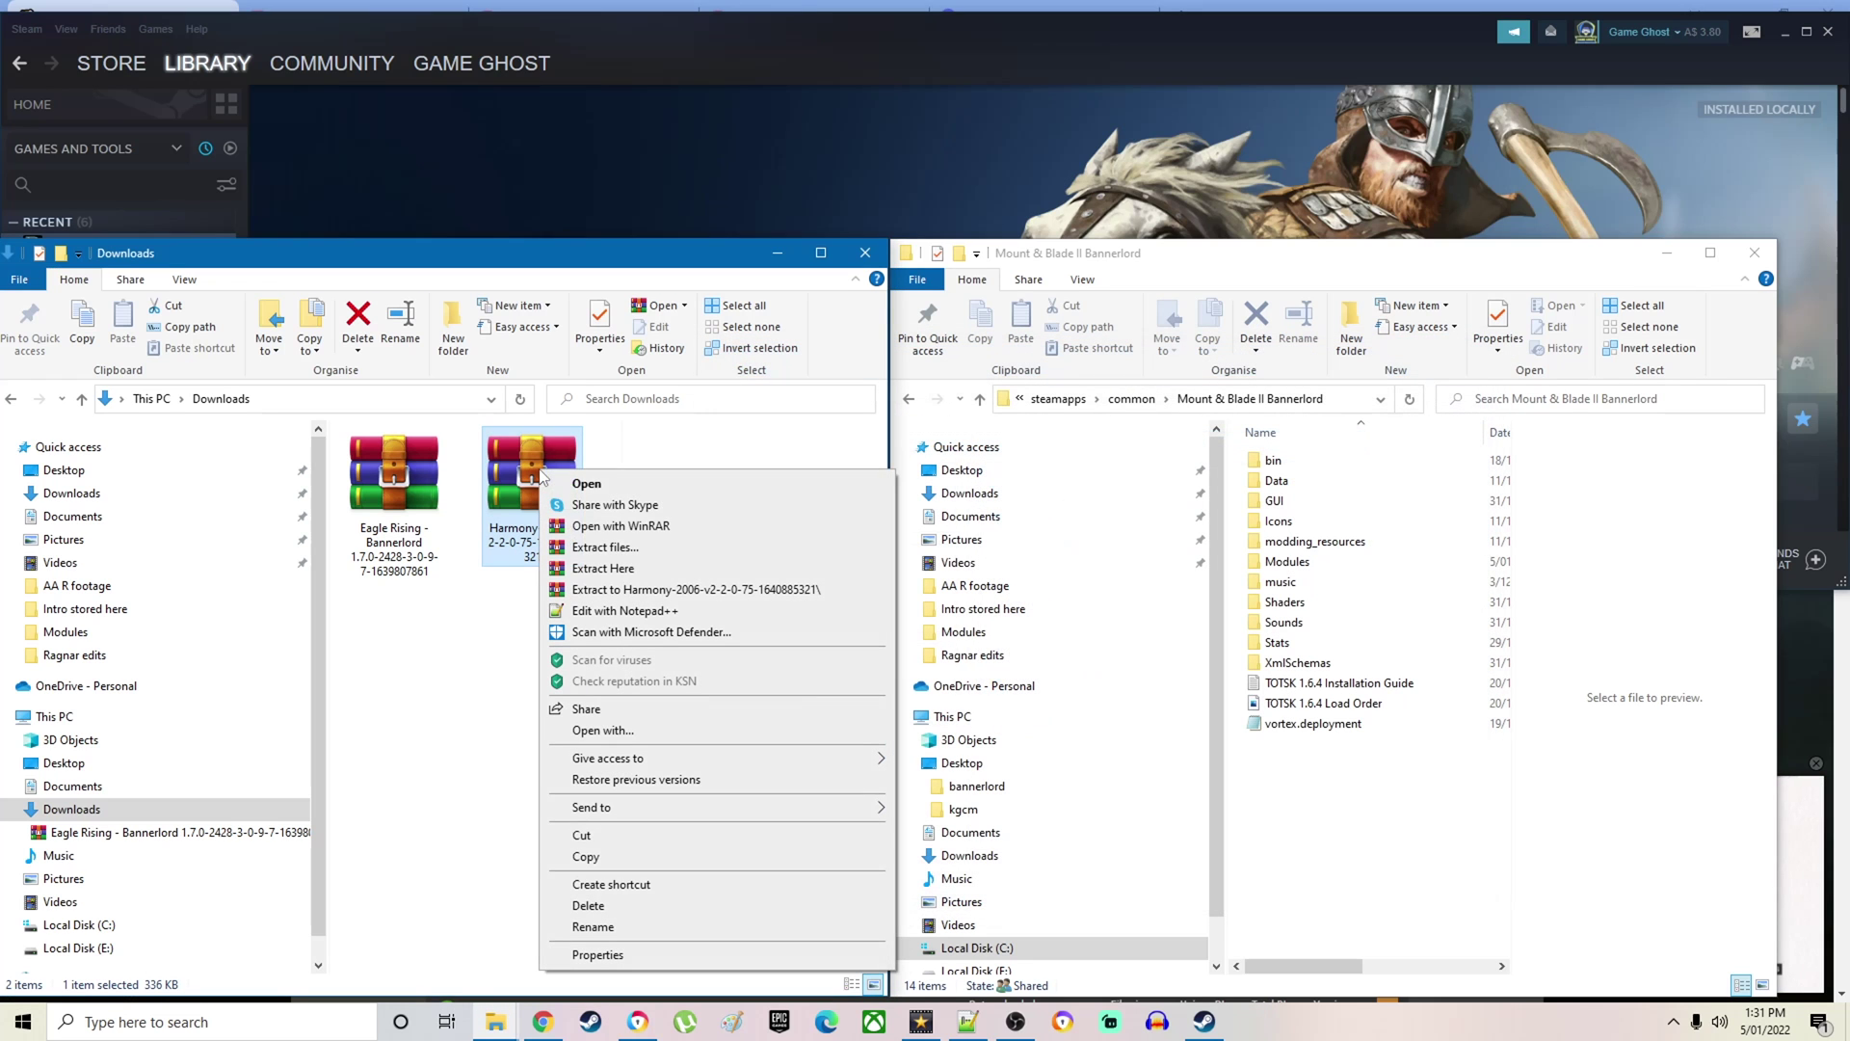
pyautogui.click(621, 569)
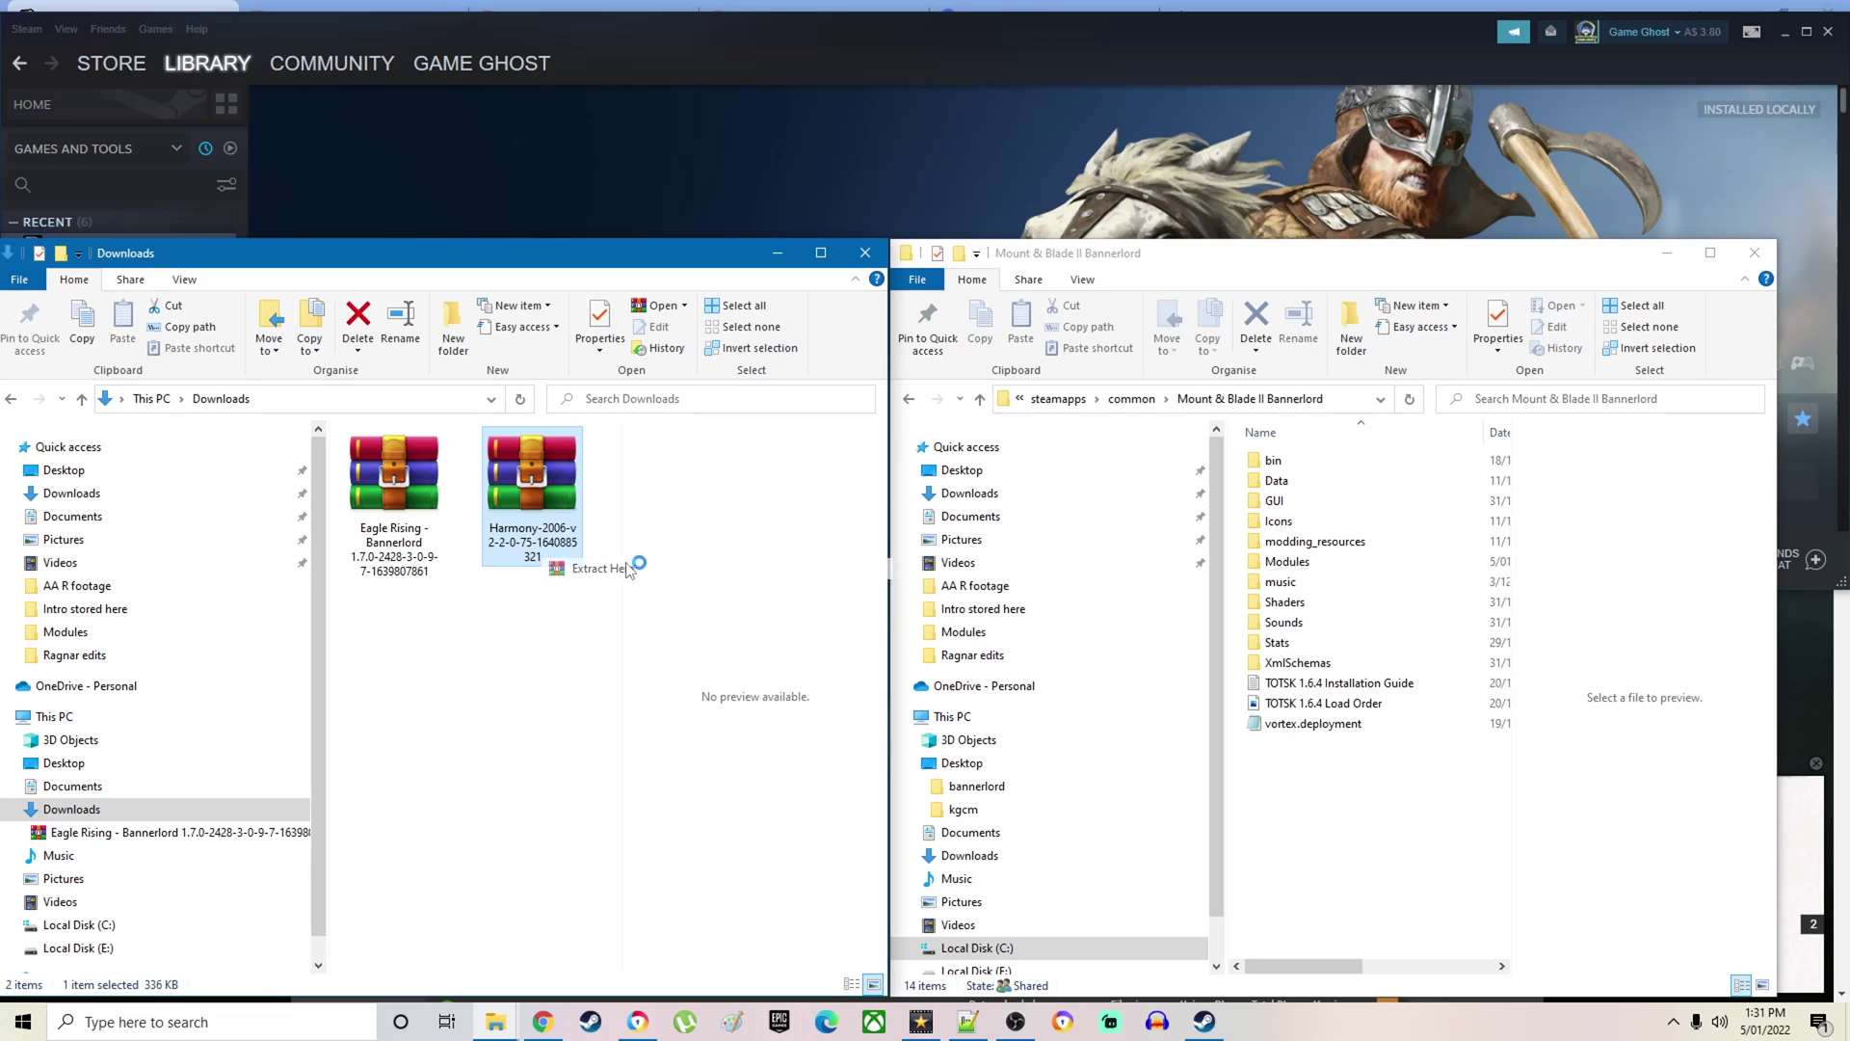
pyautogui.moveTo(398, 640); pyautogui.dragTo(1373, 865)
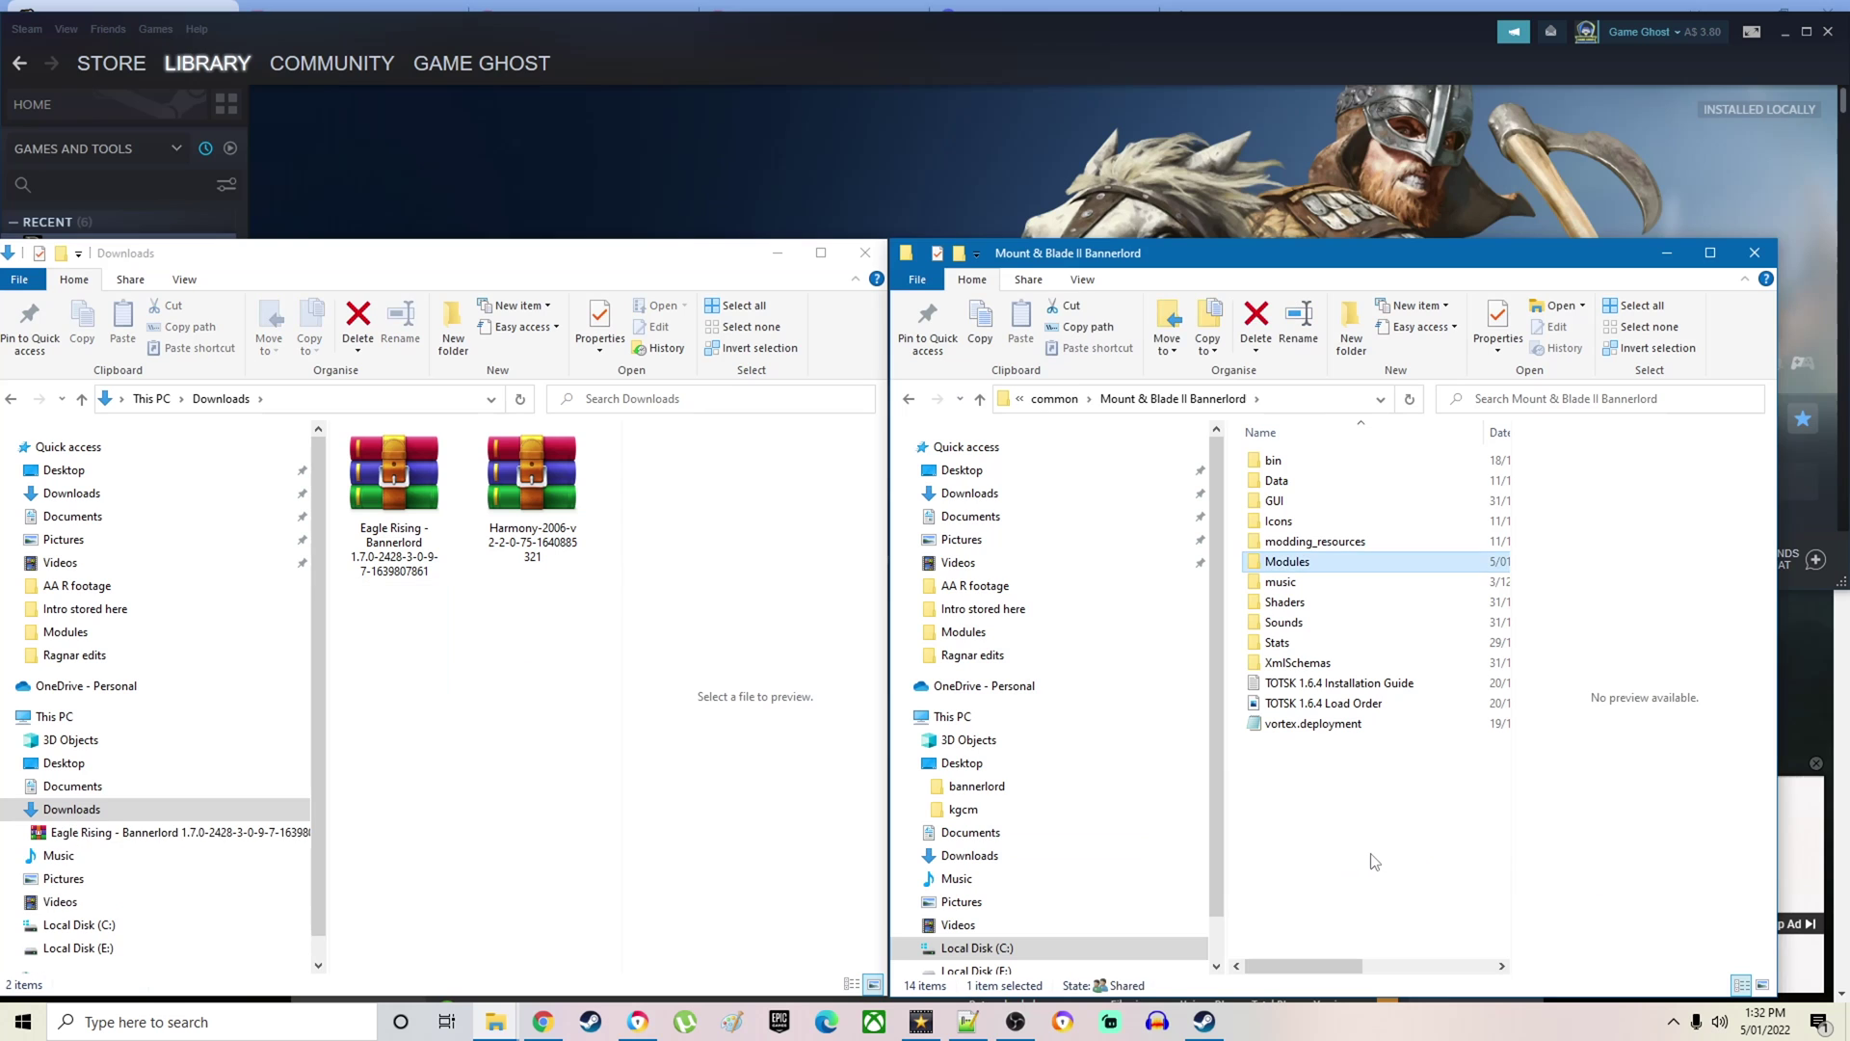
pyautogui.doubleClick(1292, 562)
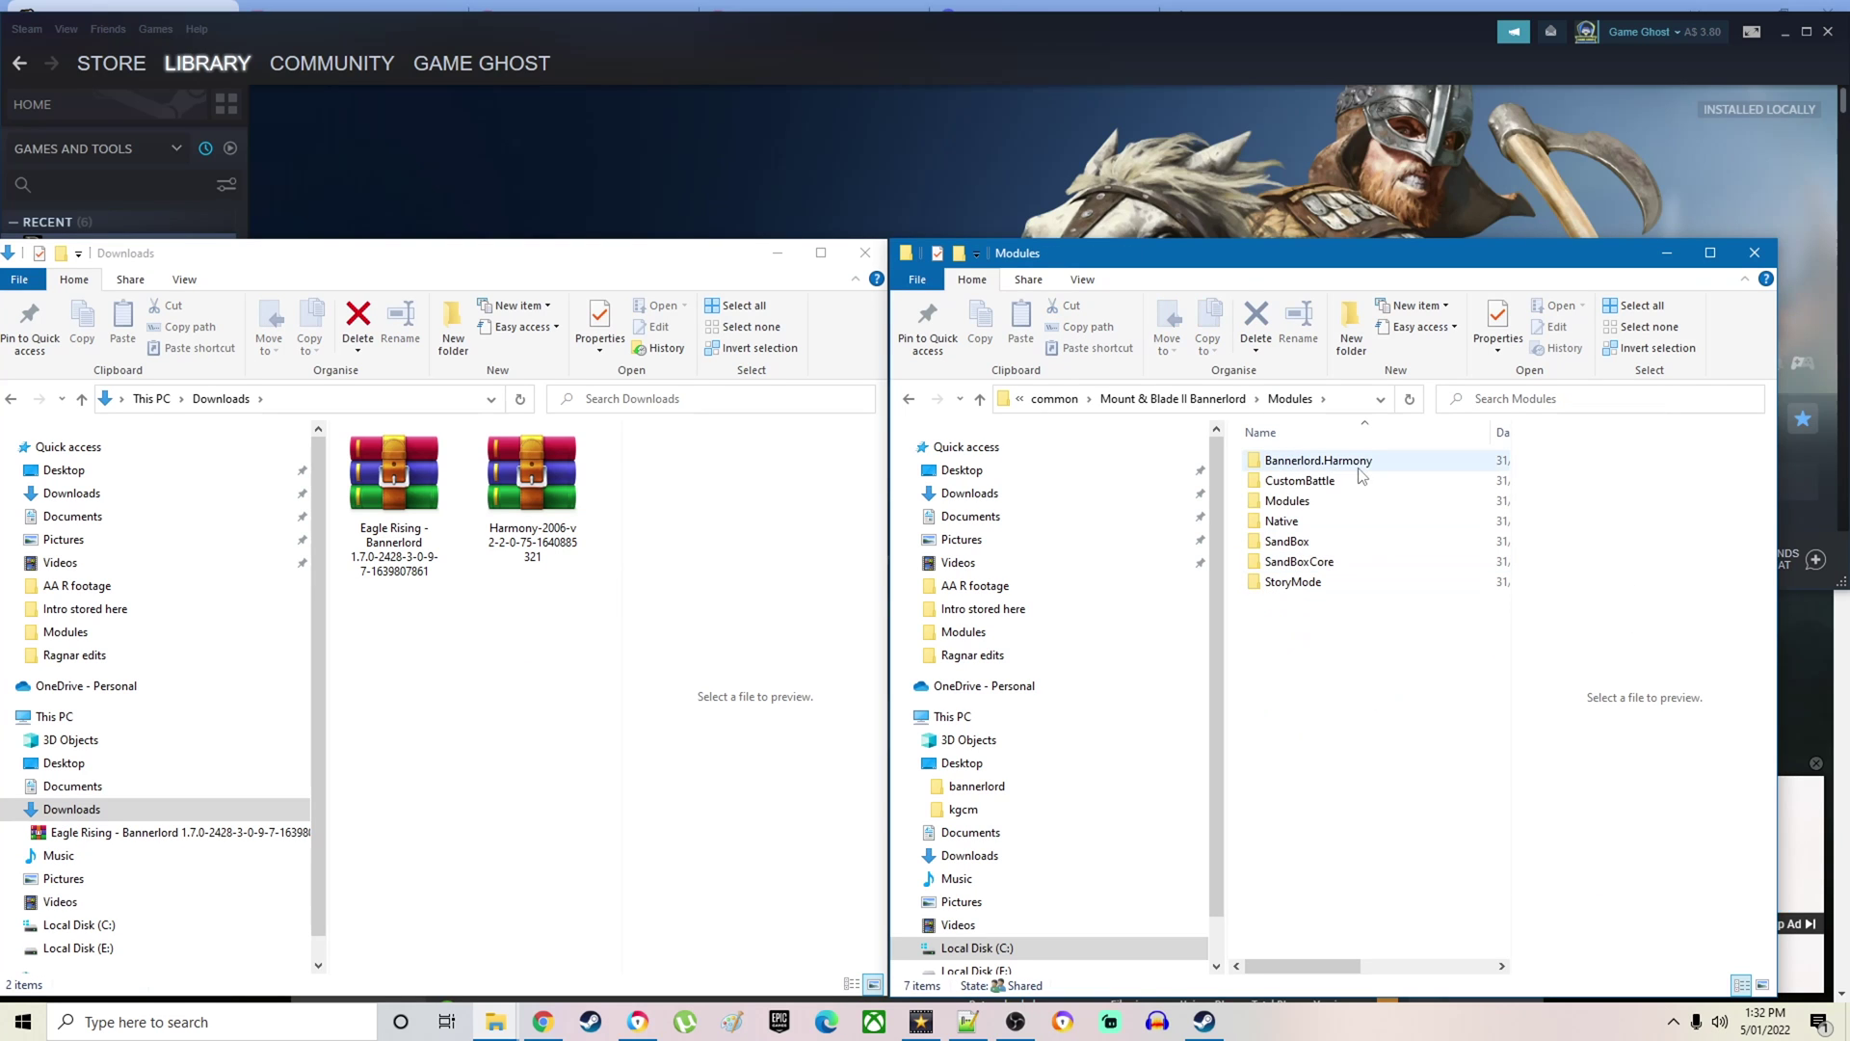
# - Move the Eagle Rising archive from Downloads into Bannerlord's Modules folder
pyautogui.doubleClick(431, 482)
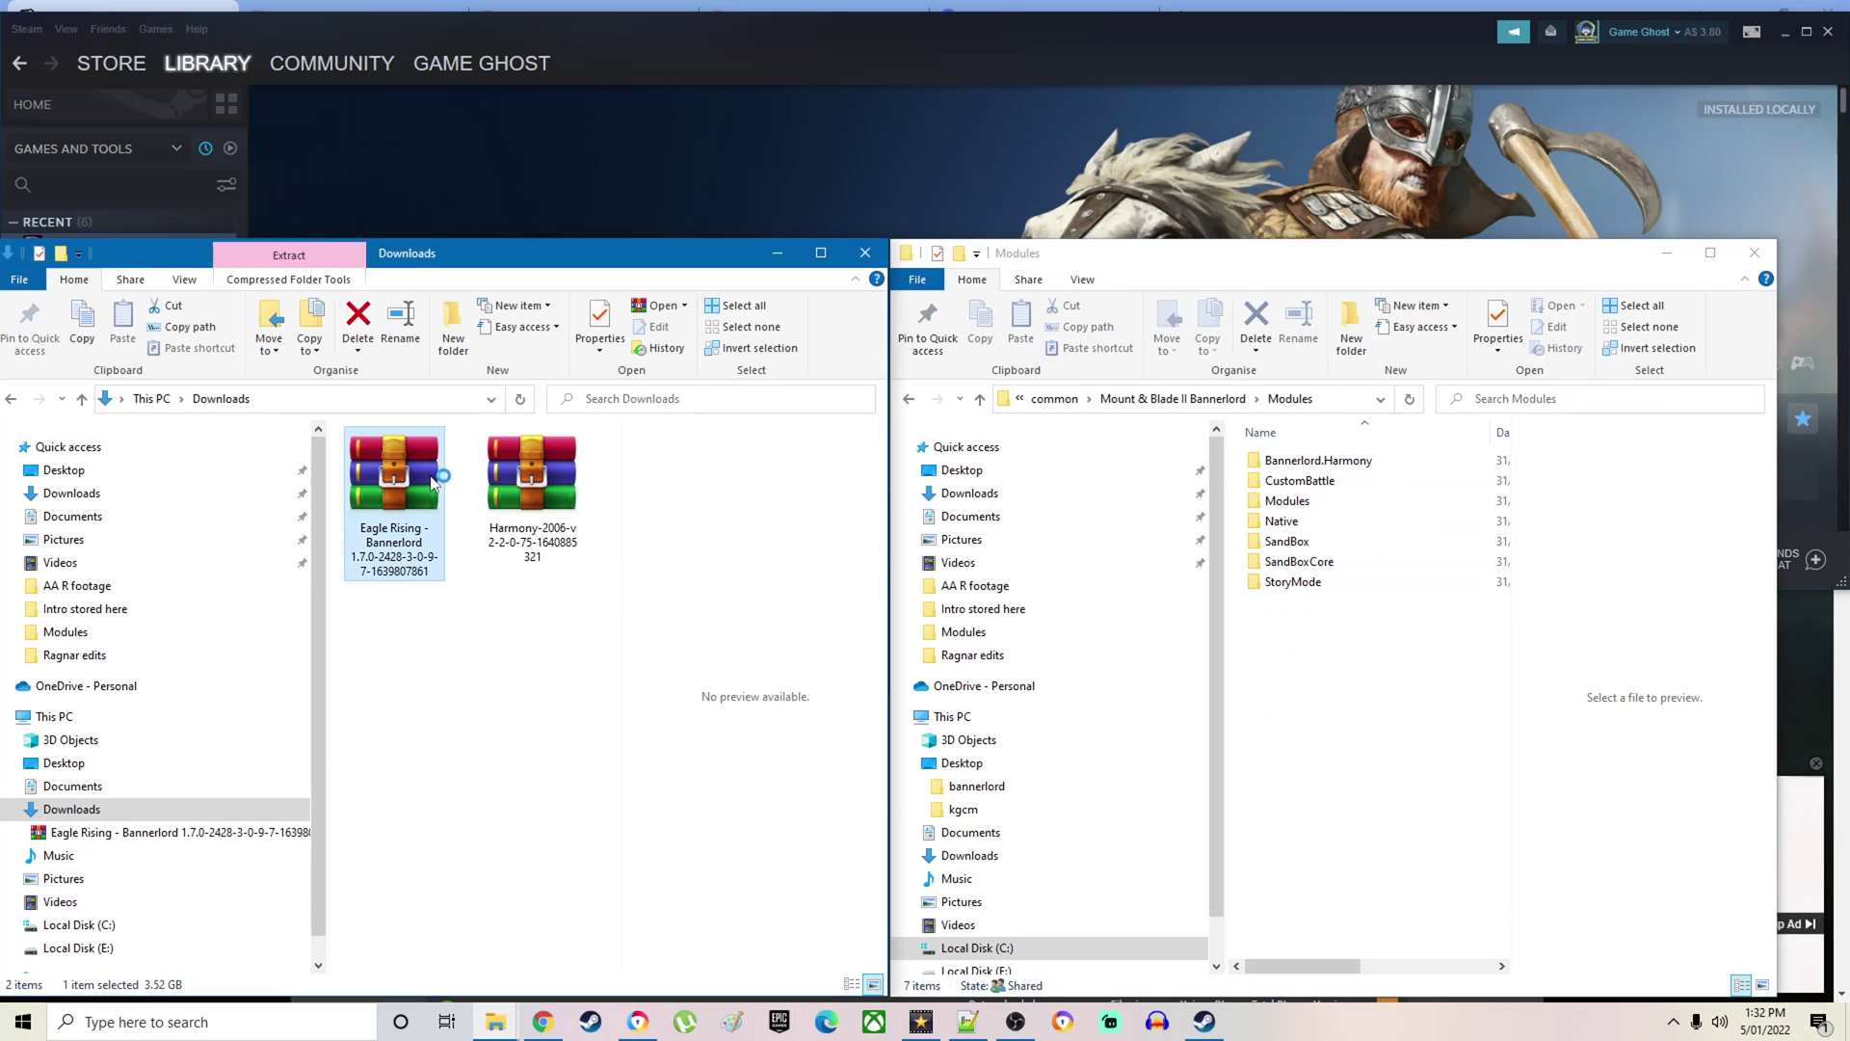
pyautogui.click(1301, 207)
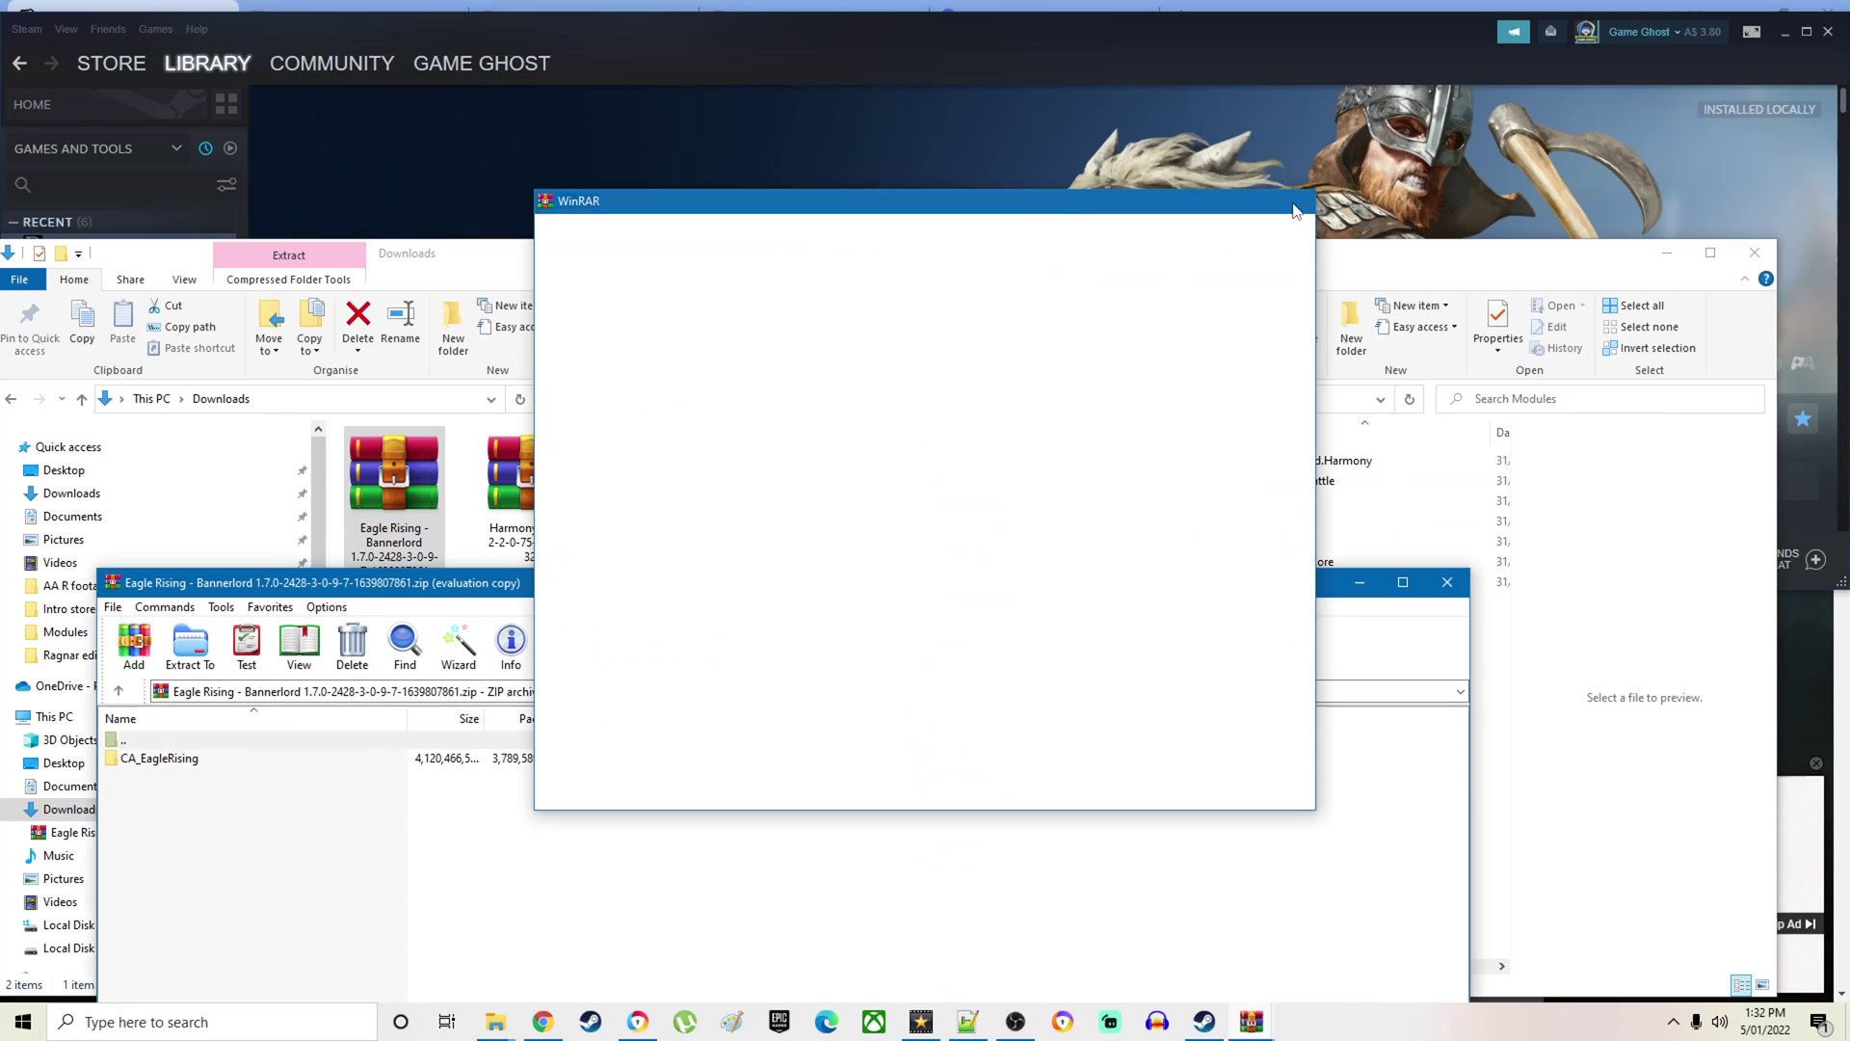
pyautogui.click(192, 761)
pyautogui.click(1448, 582)
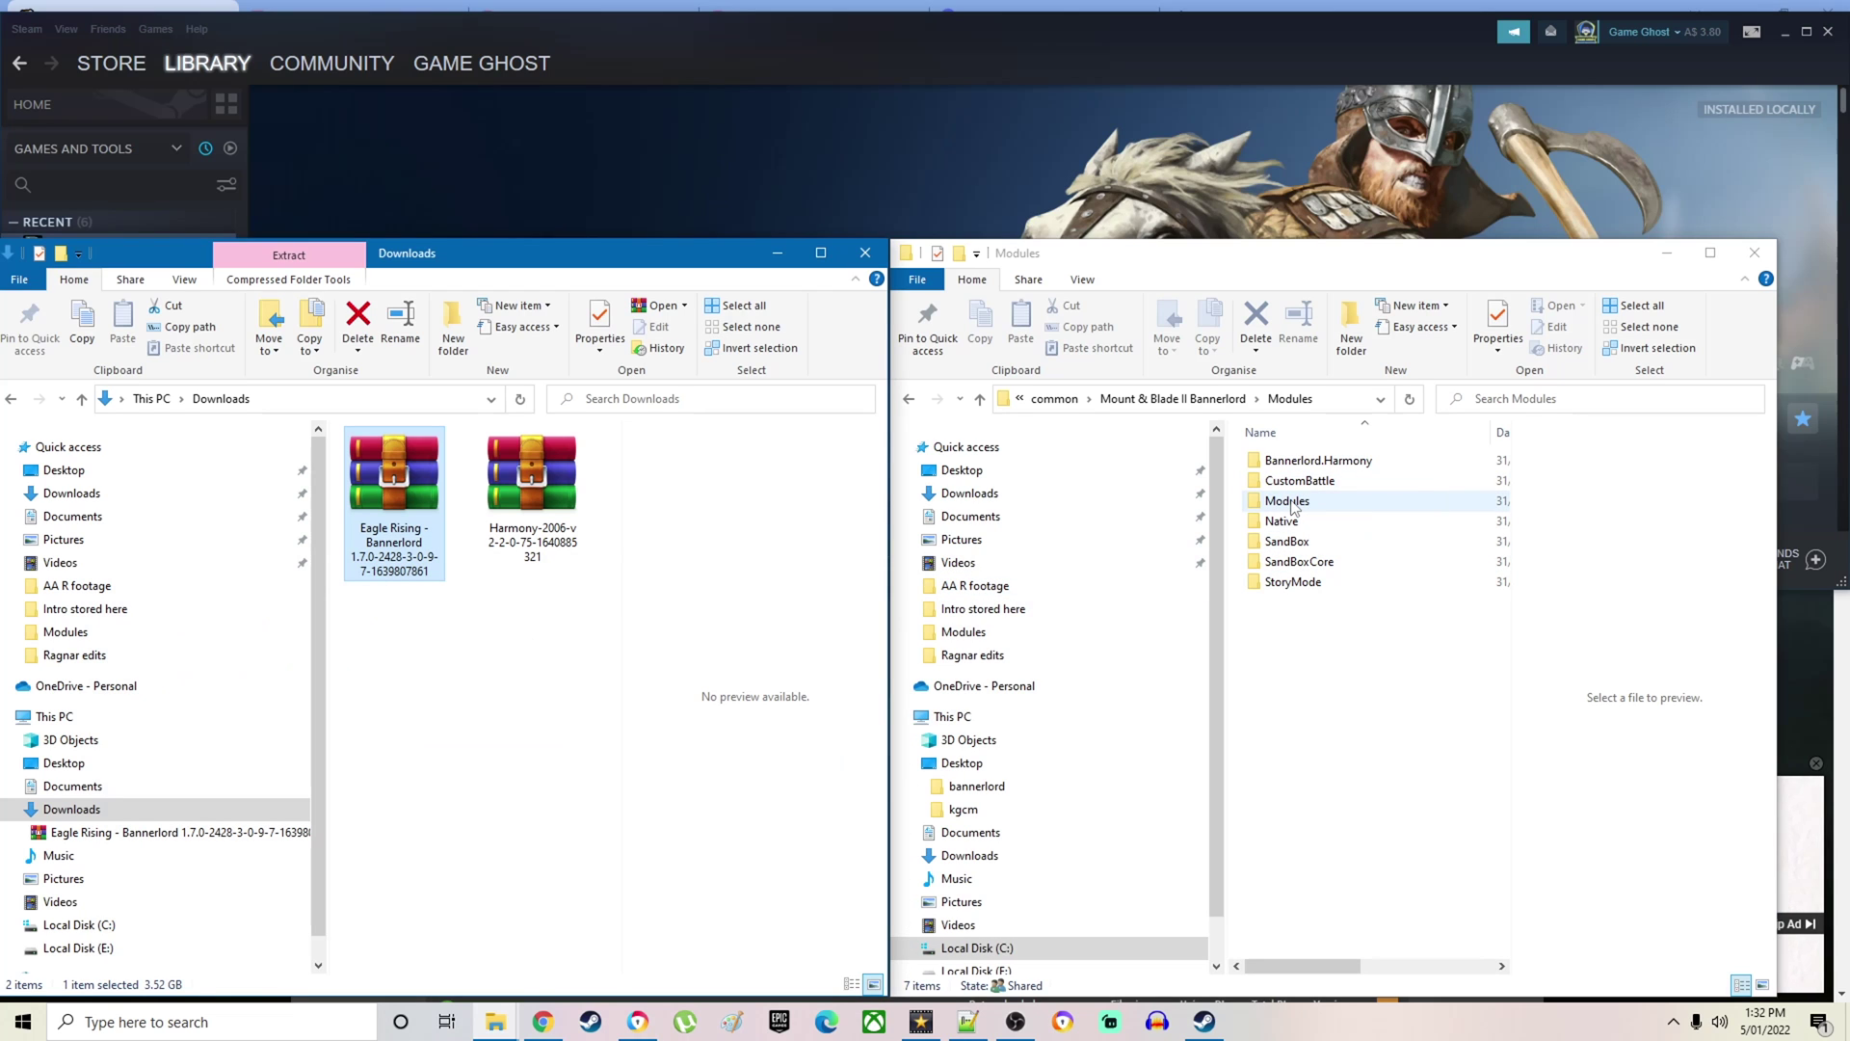
pyautogui.moveTo(394, 482); pyautogui.dragTo(1400, 737)
# - Reopen Mount & Blade II Bannerlord > Modules and extract the Eagle Rising archive there
pyautogui.click(979, 398)
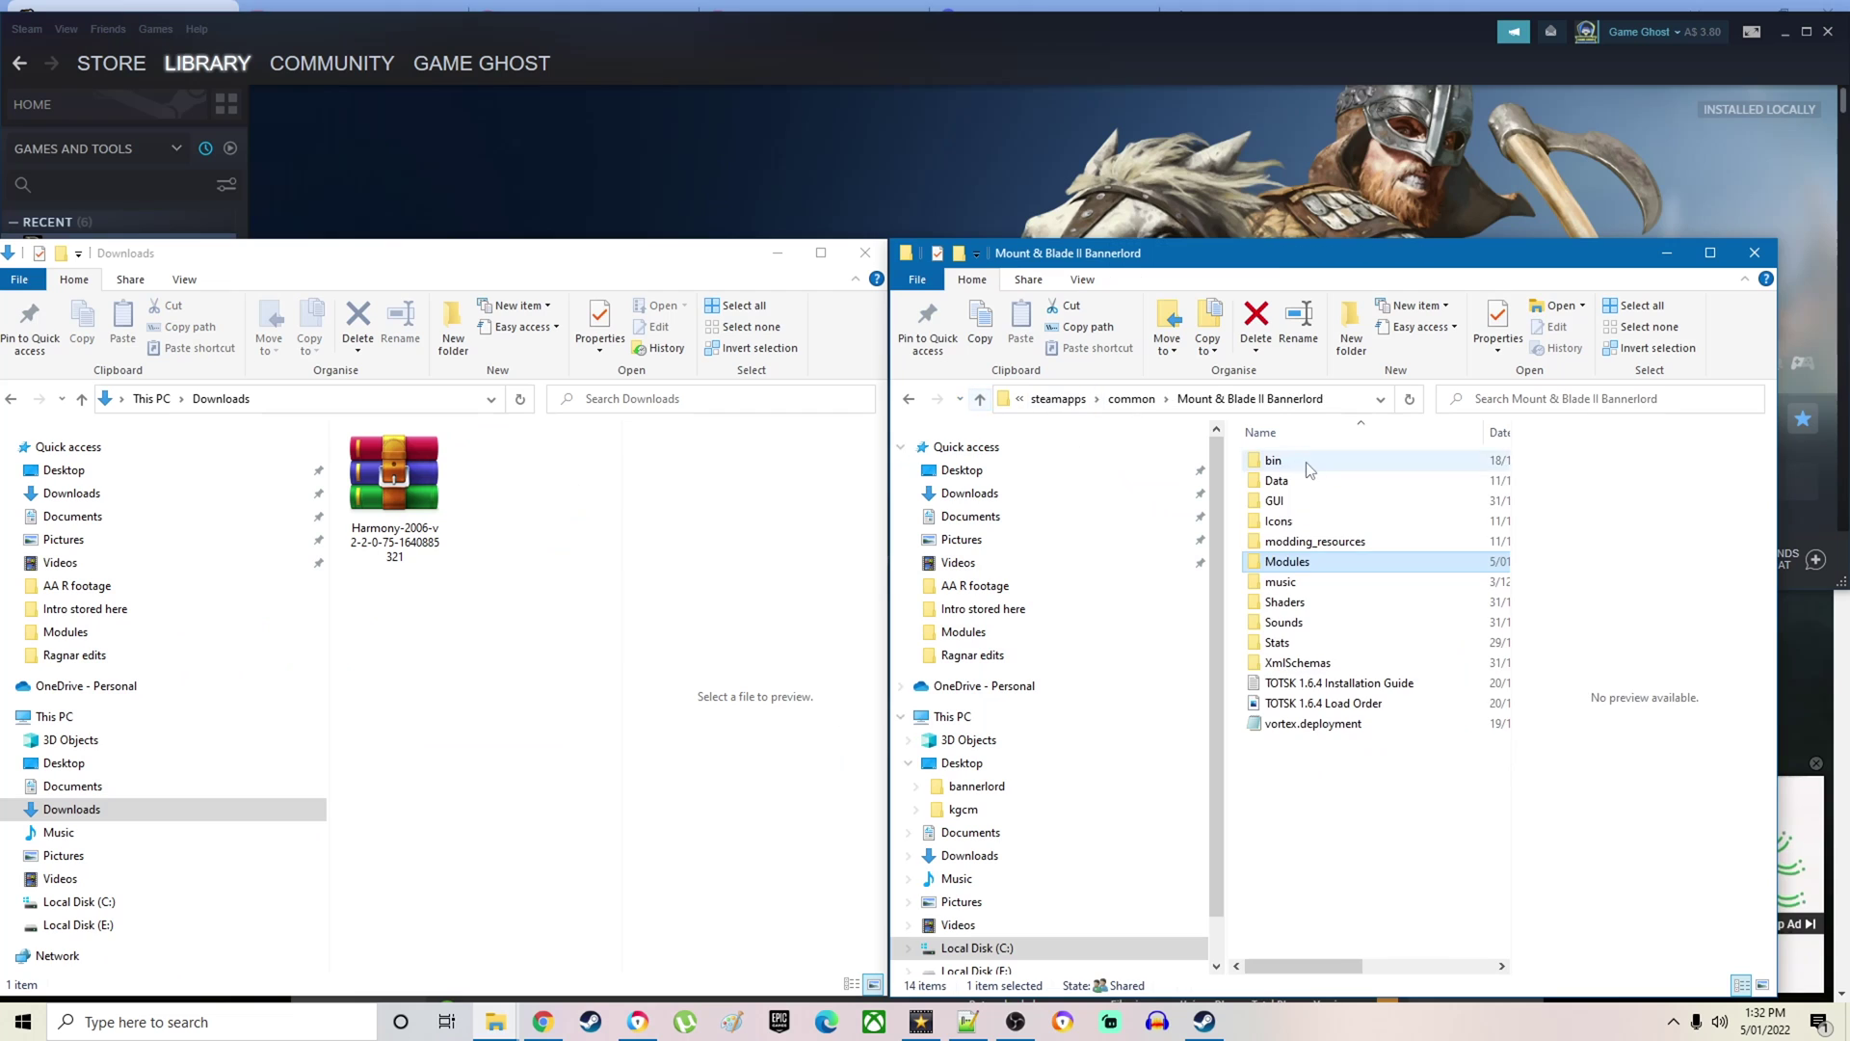
pyautogui.click(979, 398)
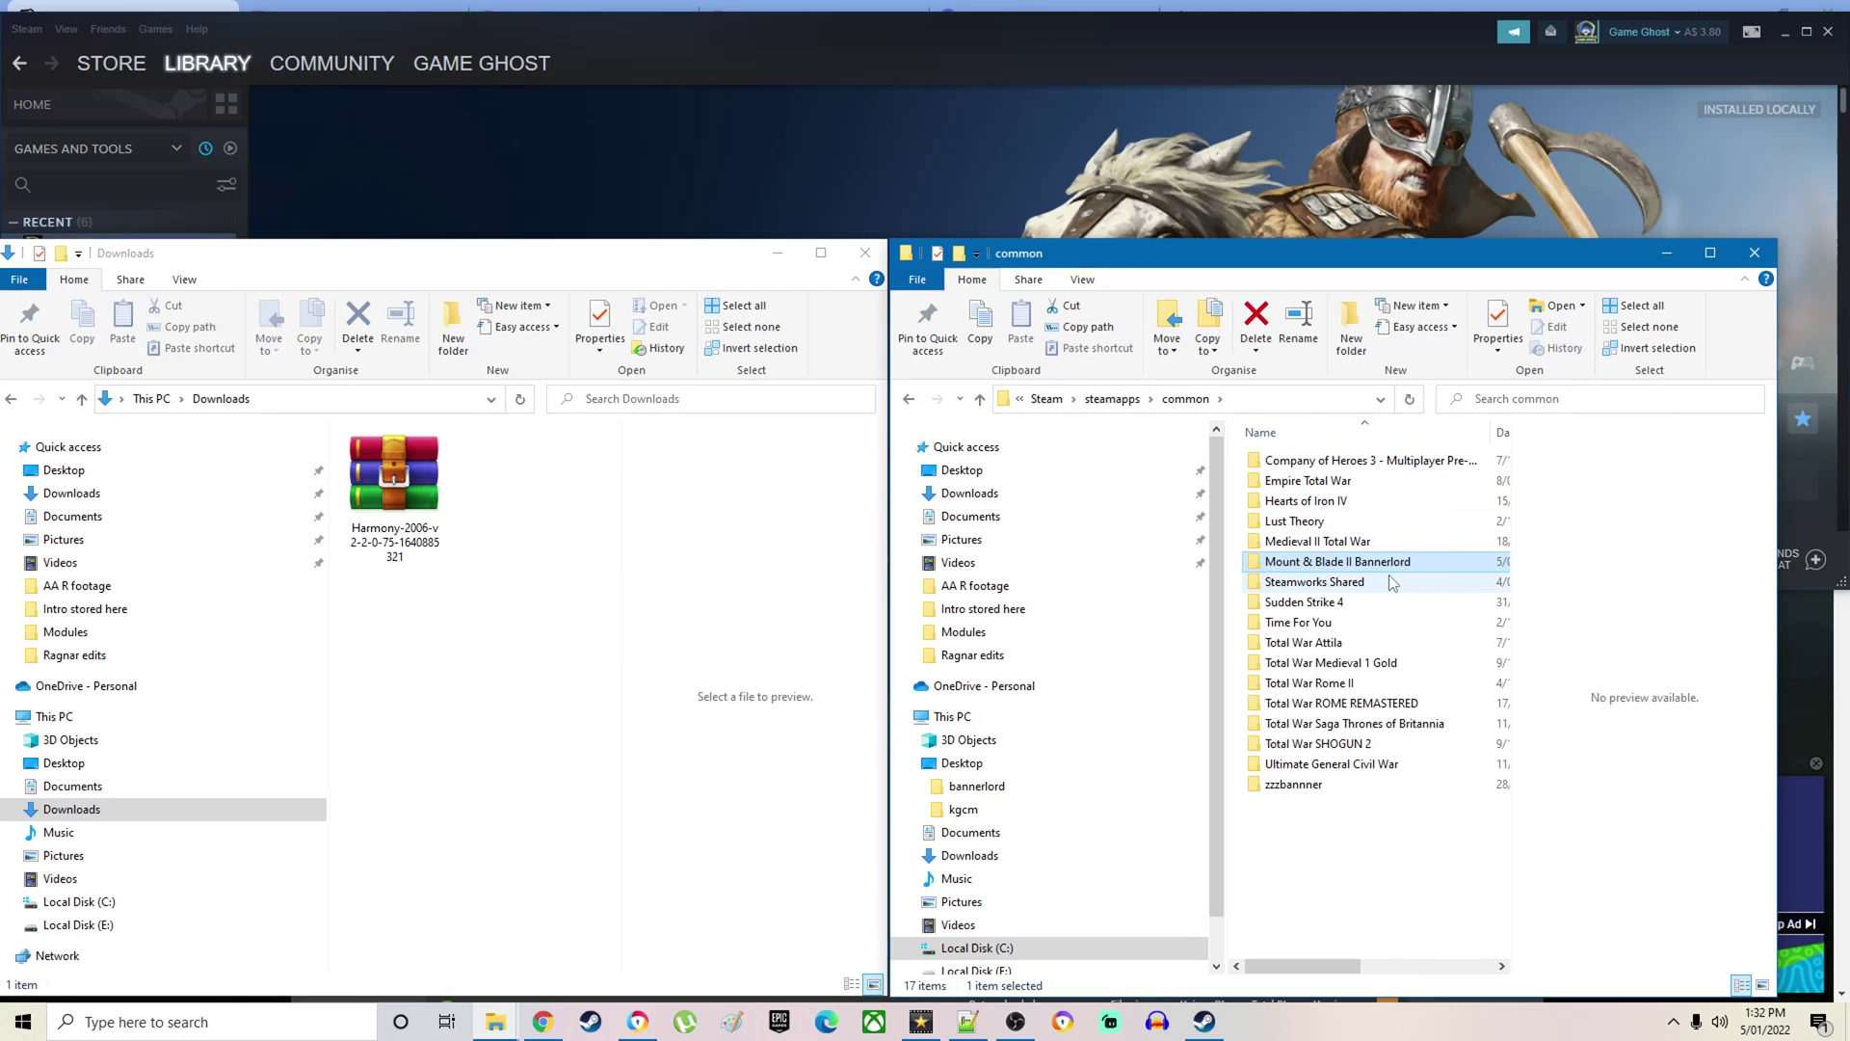
pyautogui.doubleClick(1359, 563)
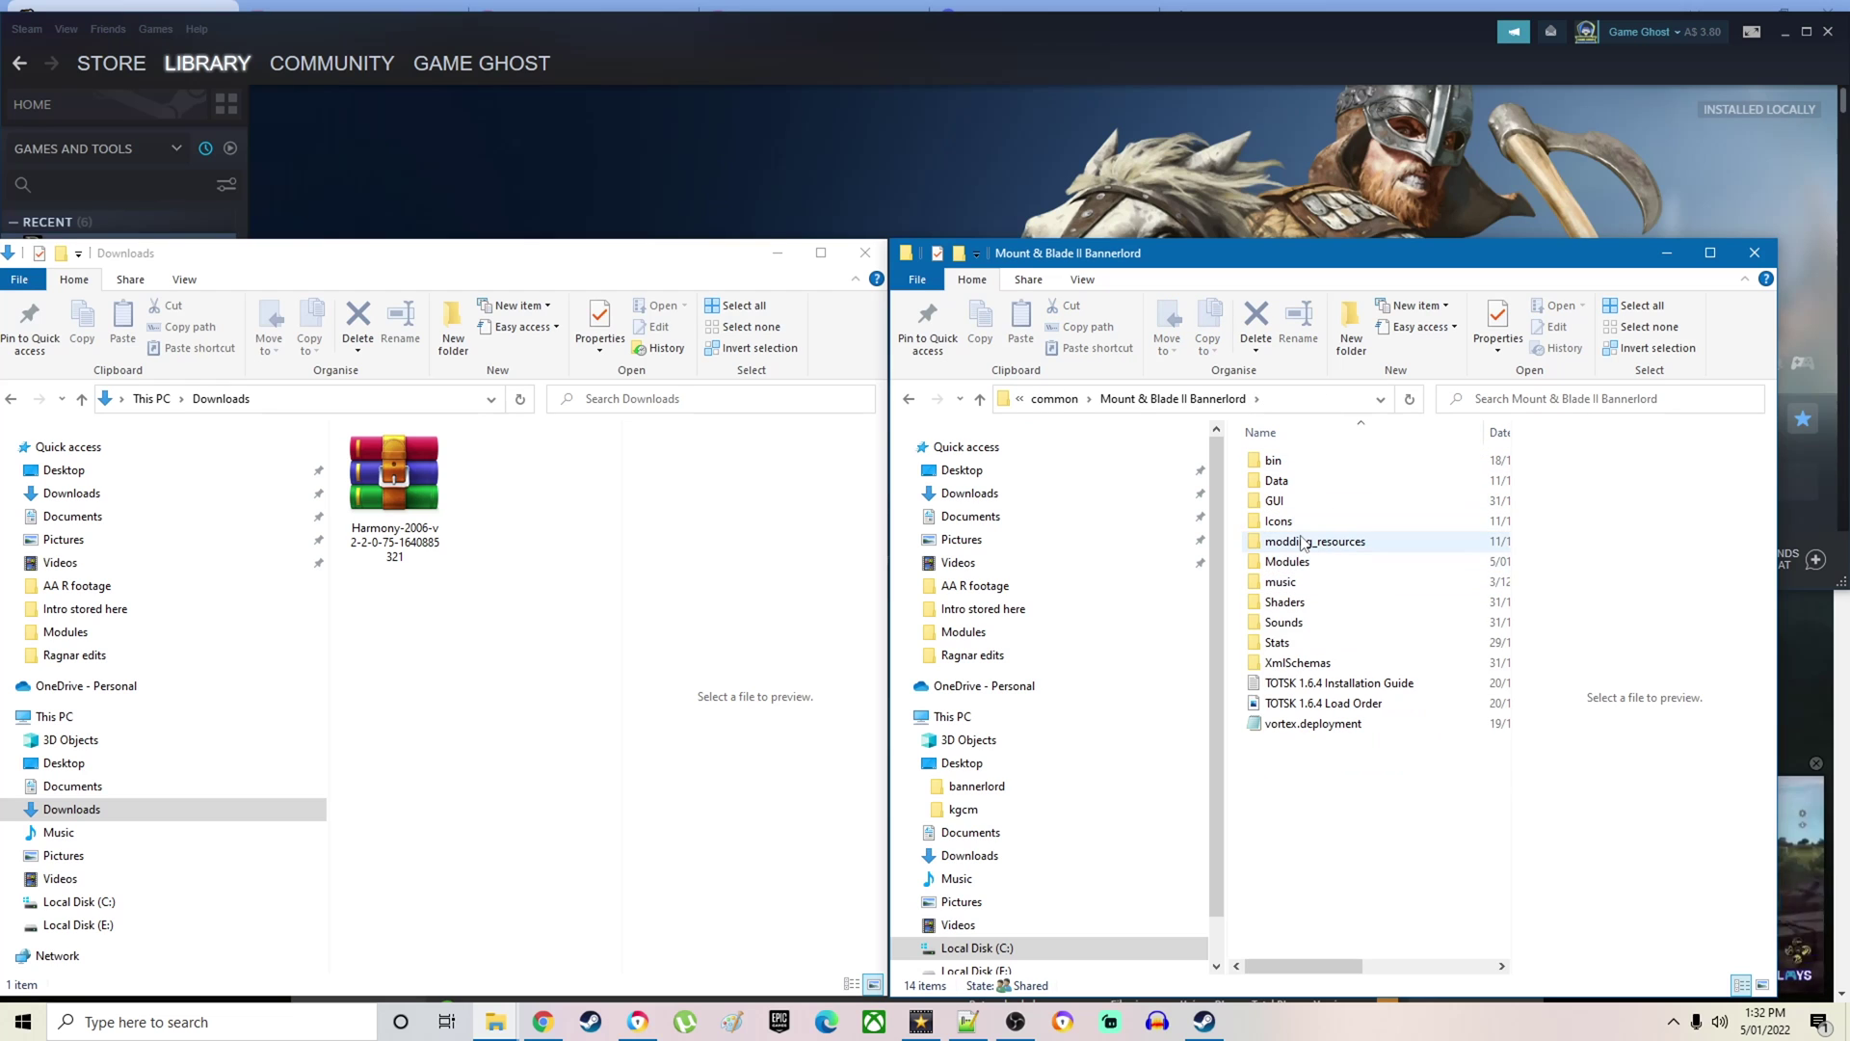
pyautogui.doubleClick(1301, 564)
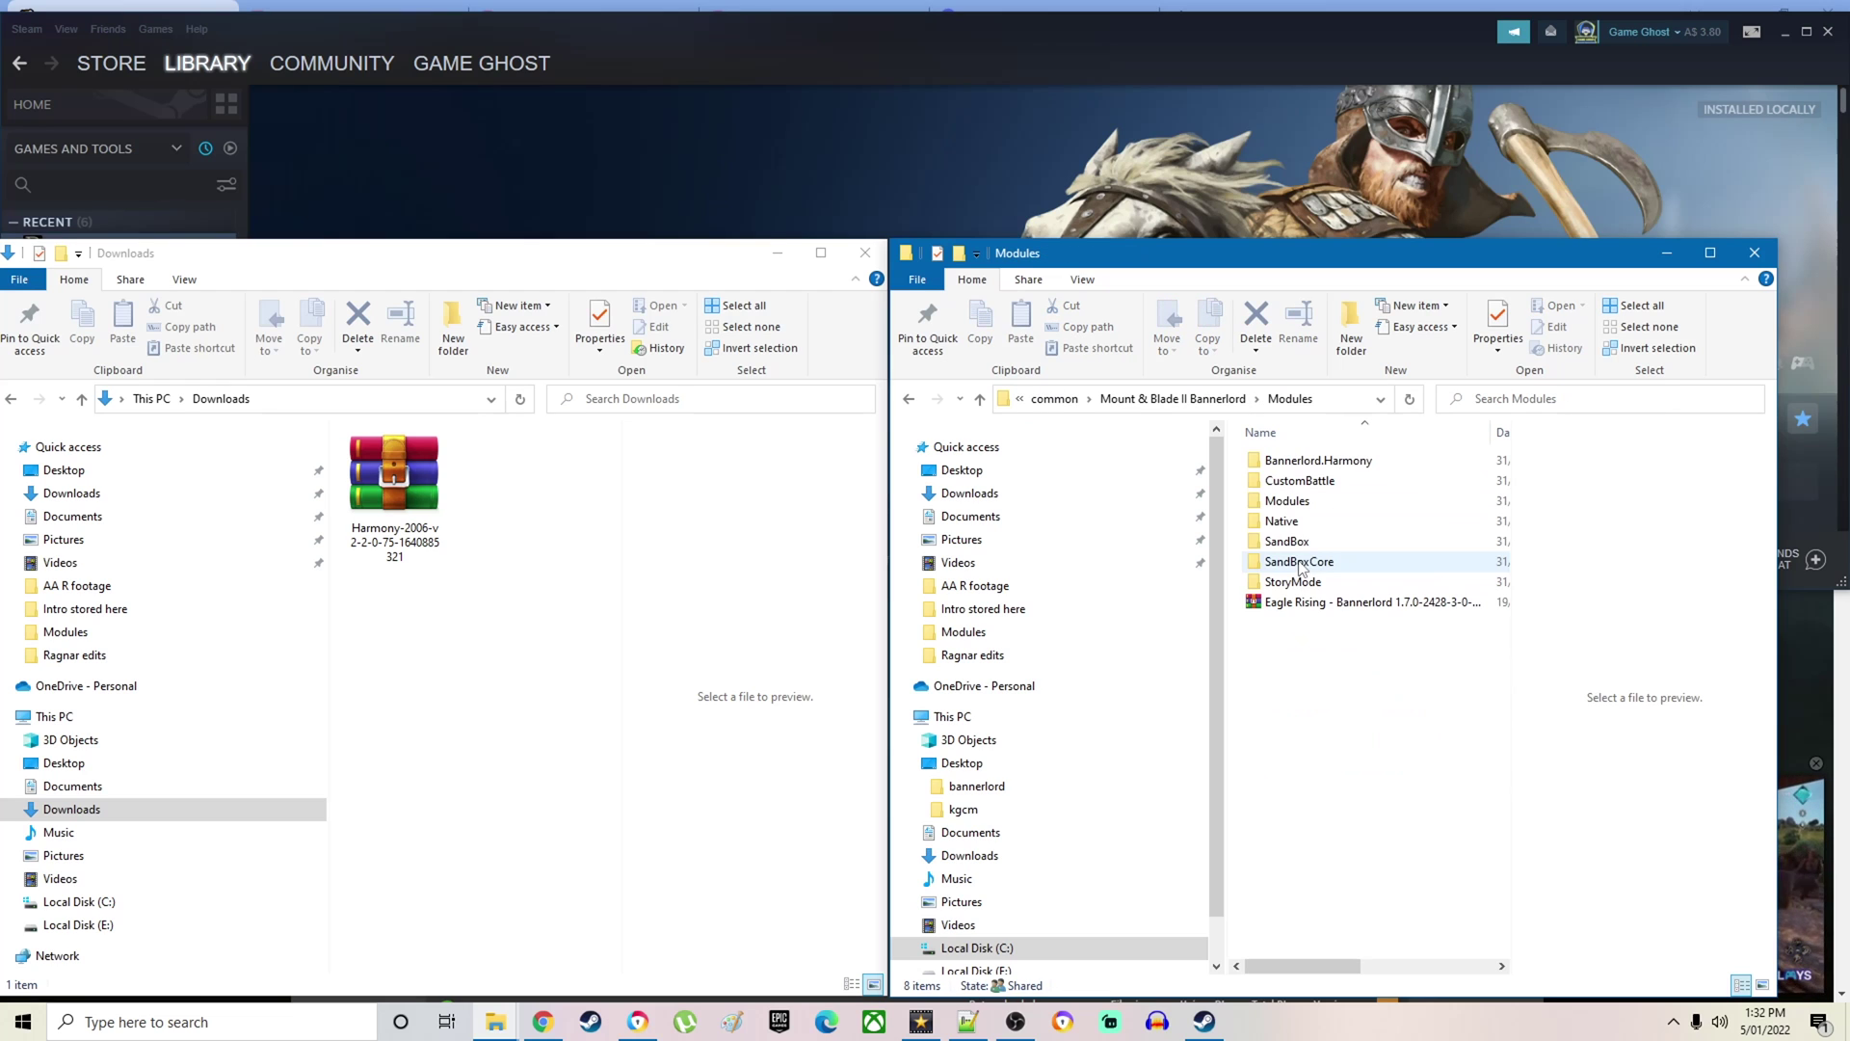
pyautogui.rightClick(1313, 602)
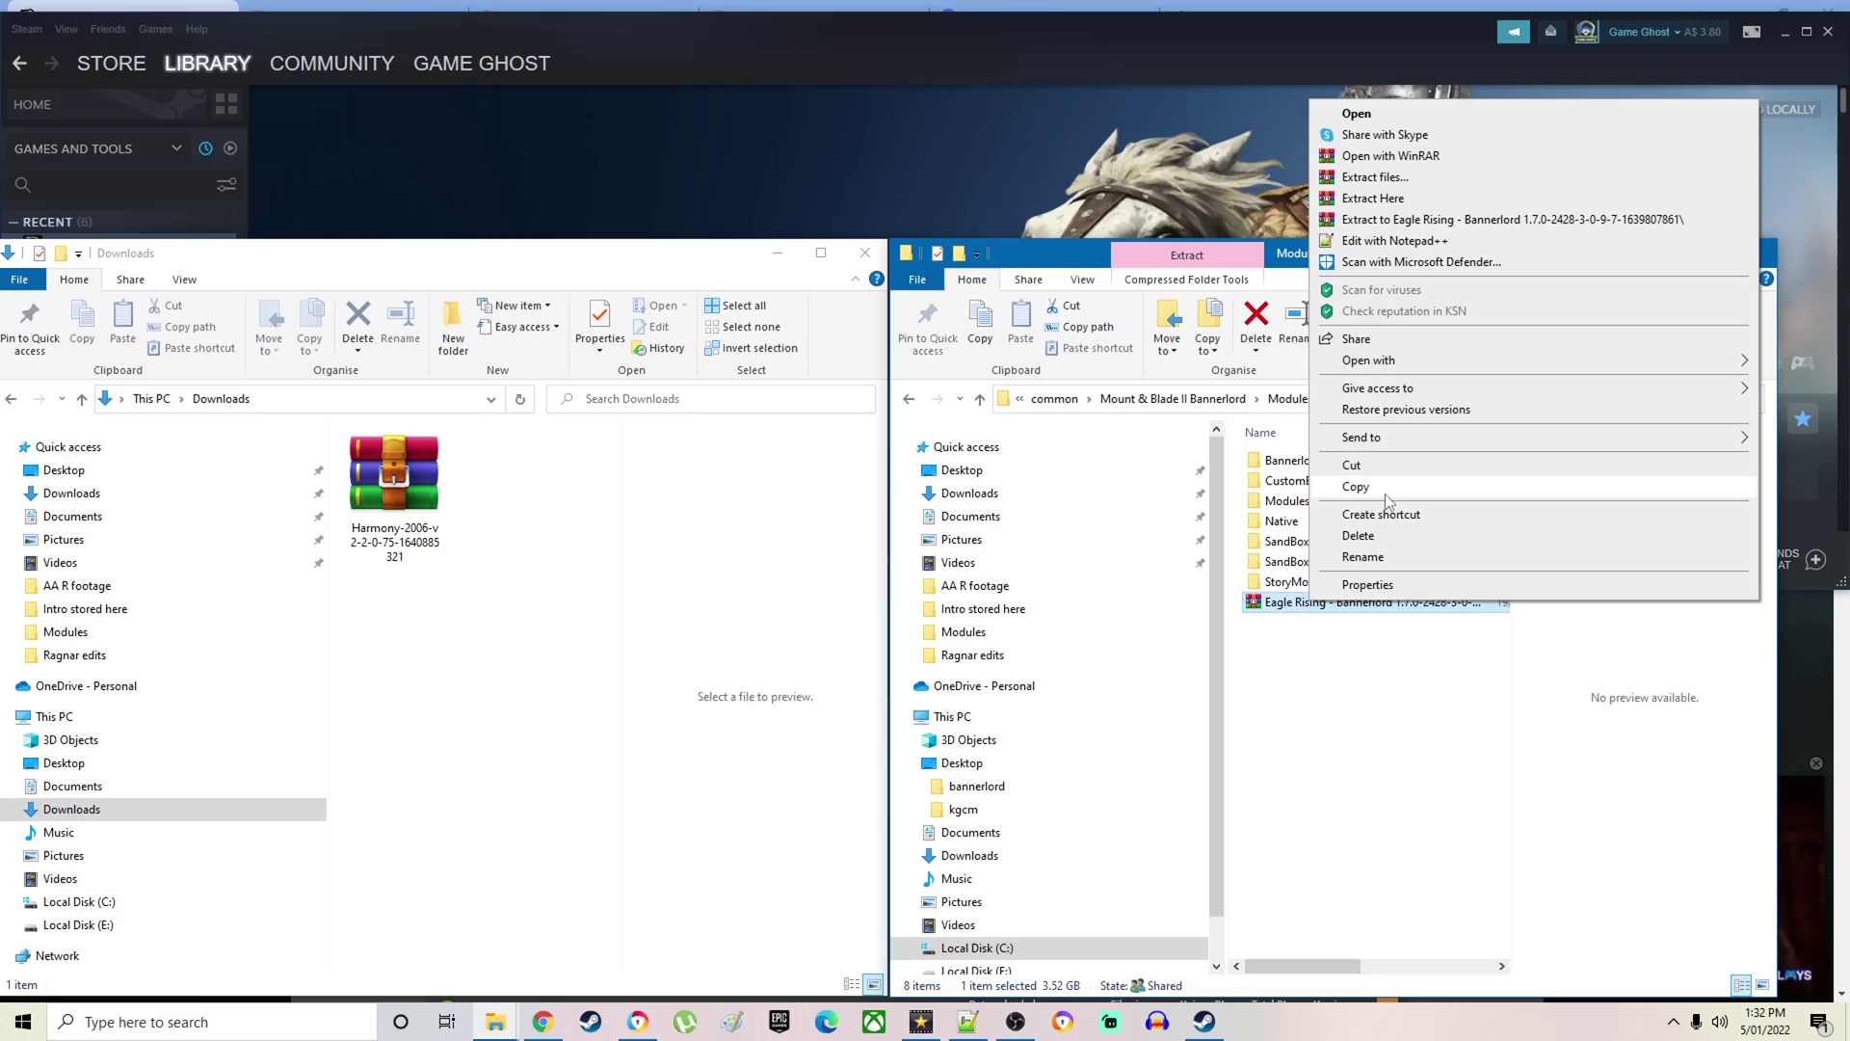
pyautogui.click(1387, 198)
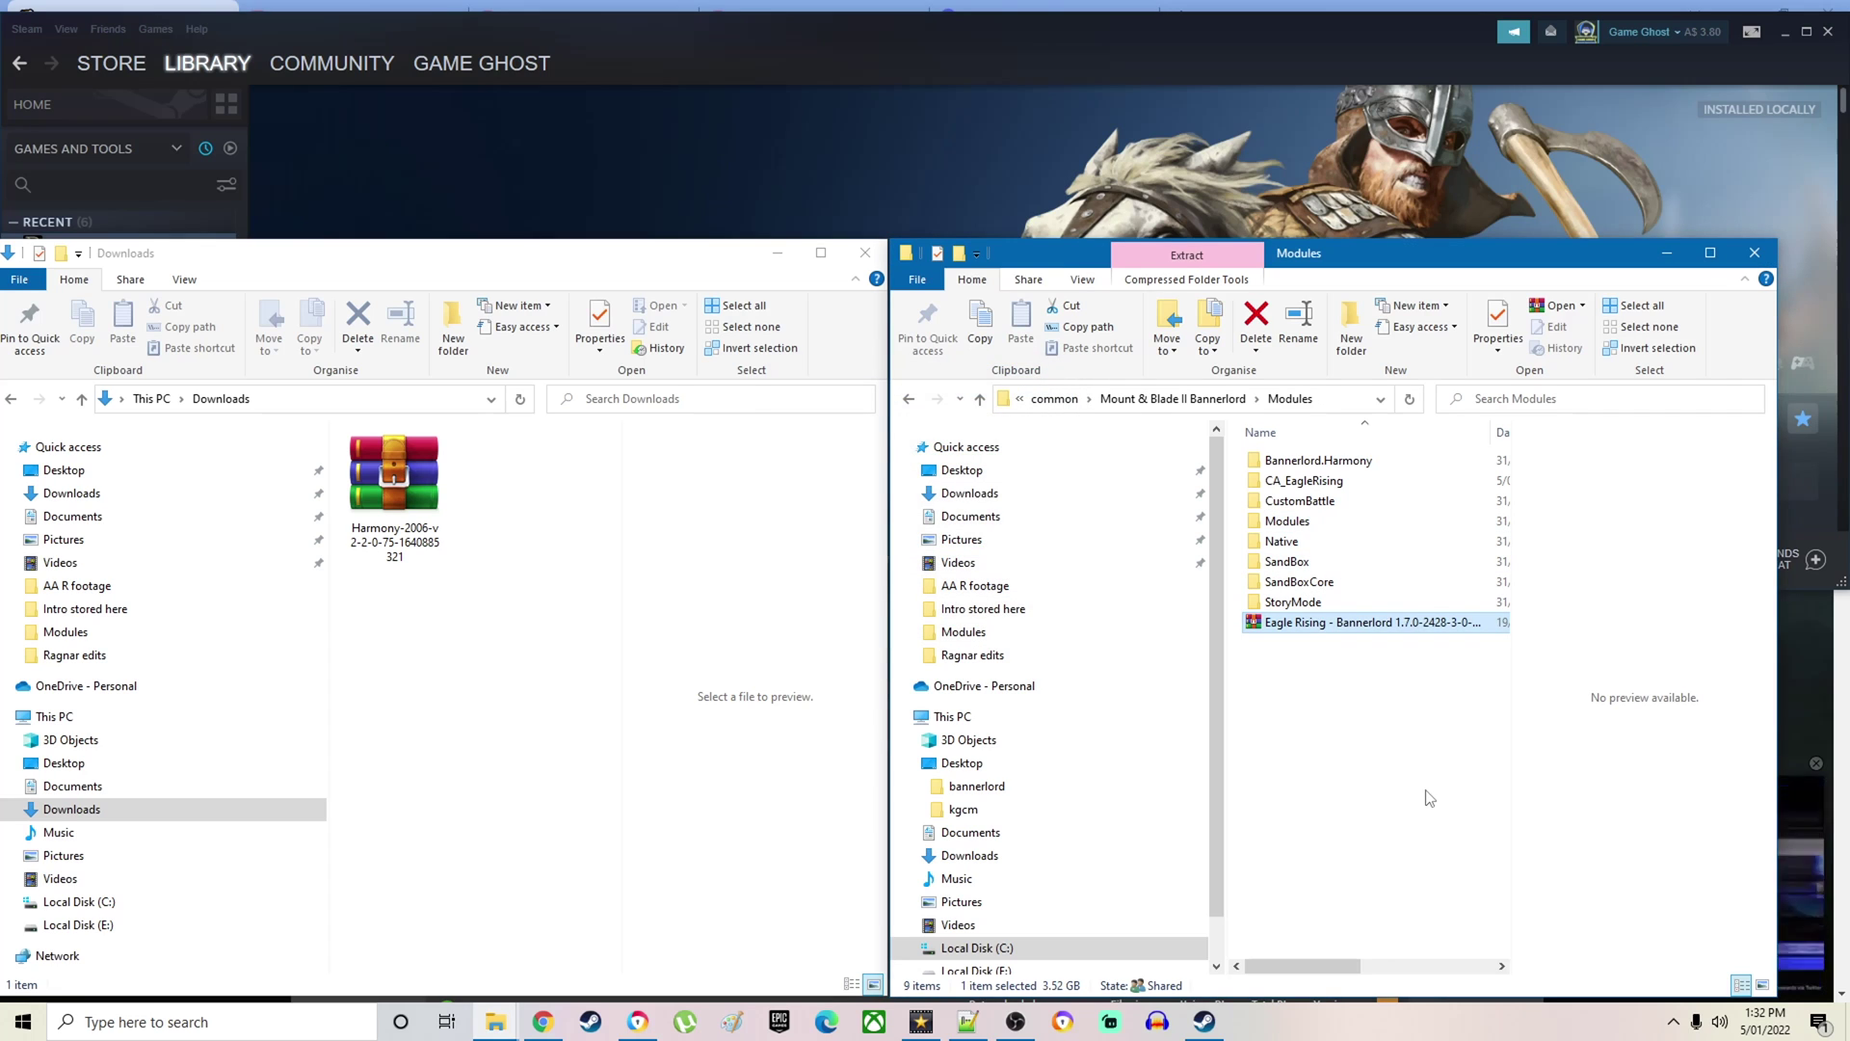
# - Open CA_EagleRising > bin > Win64_Shipping_Client inside the Modules folder
pyautogui.click(1399, 751)
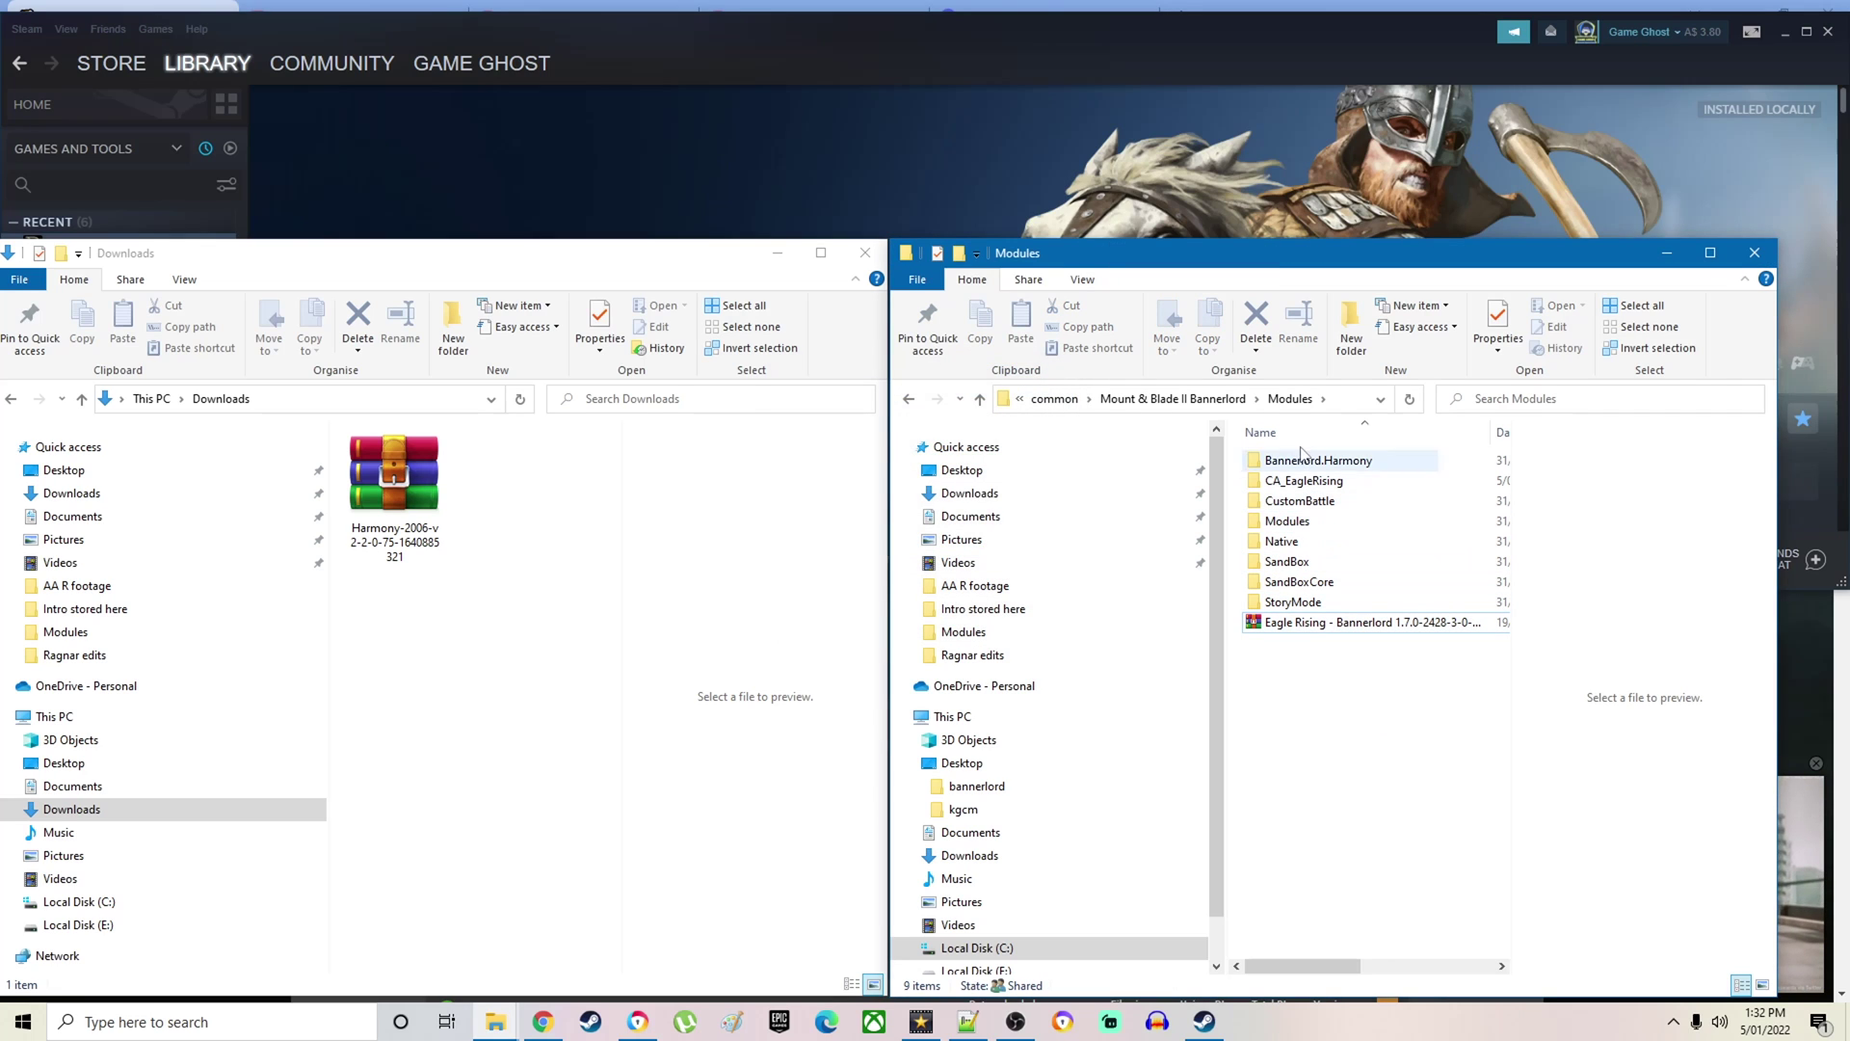
pyautogui.click(1298, 485)
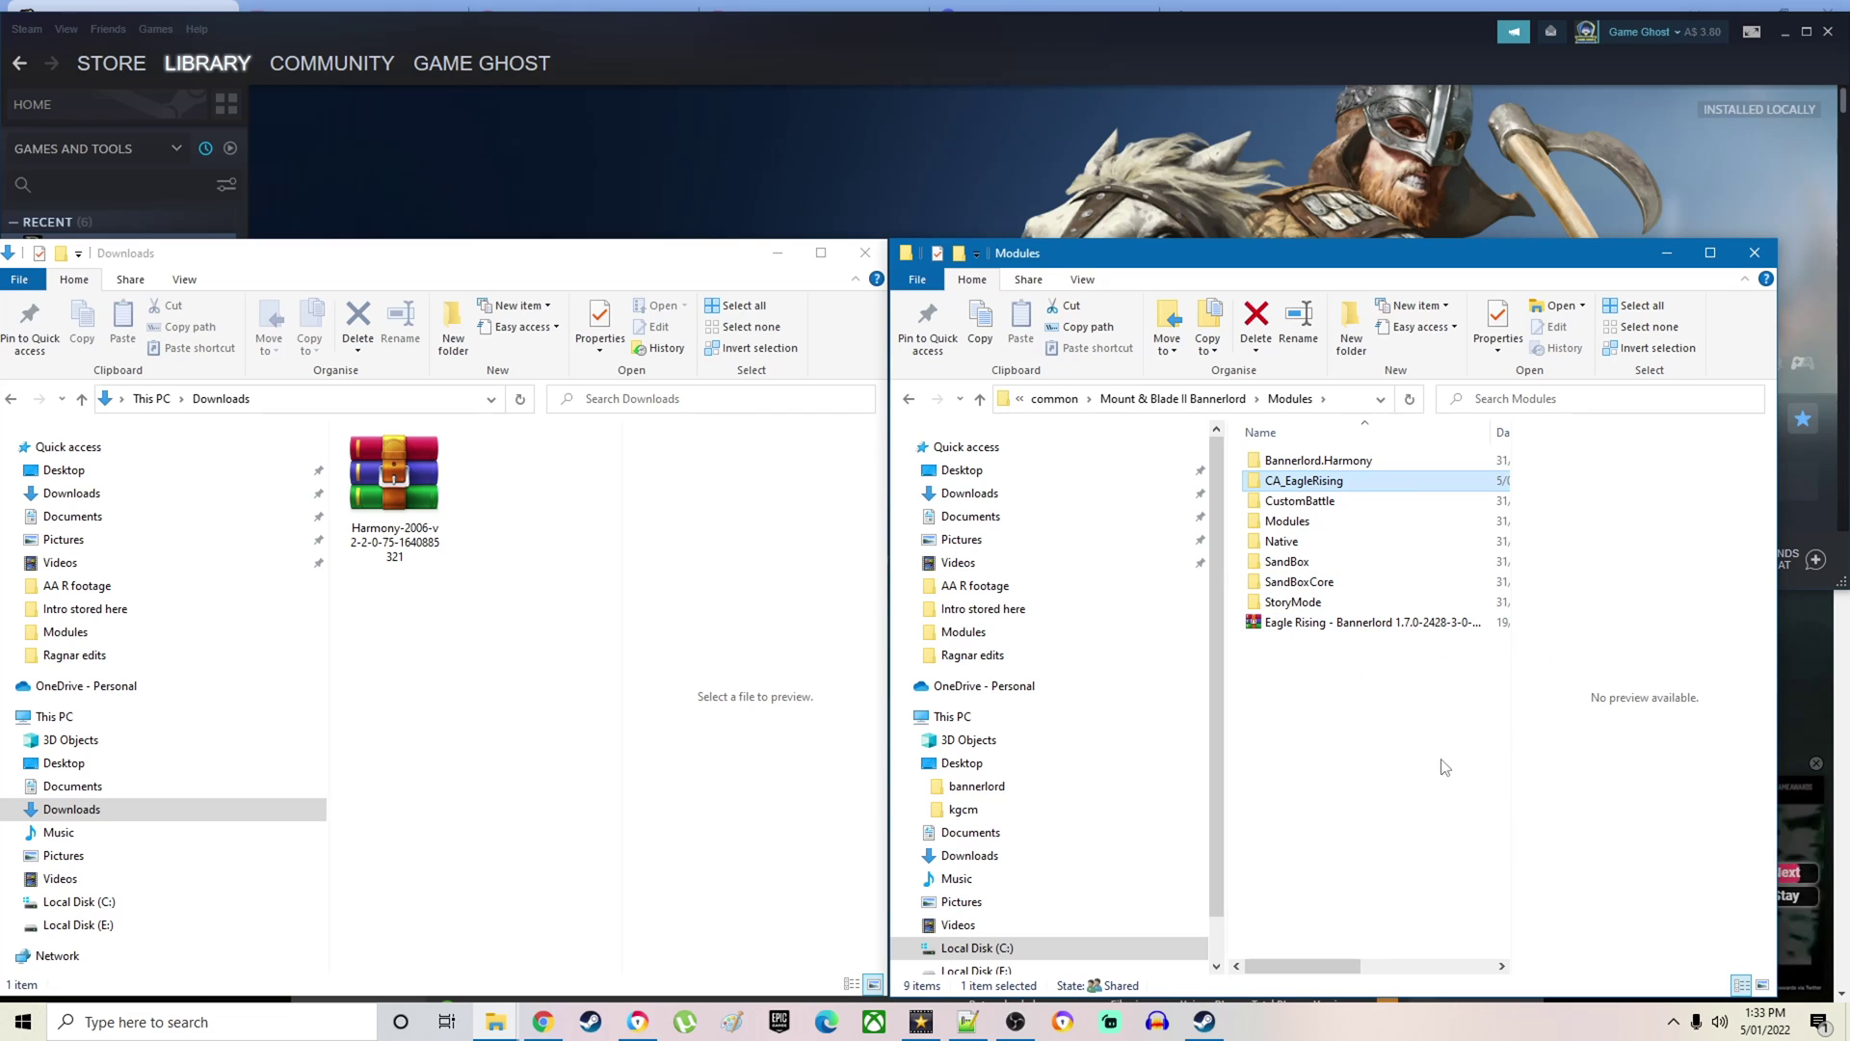
pyautogui.doubleClick(1318, 482)
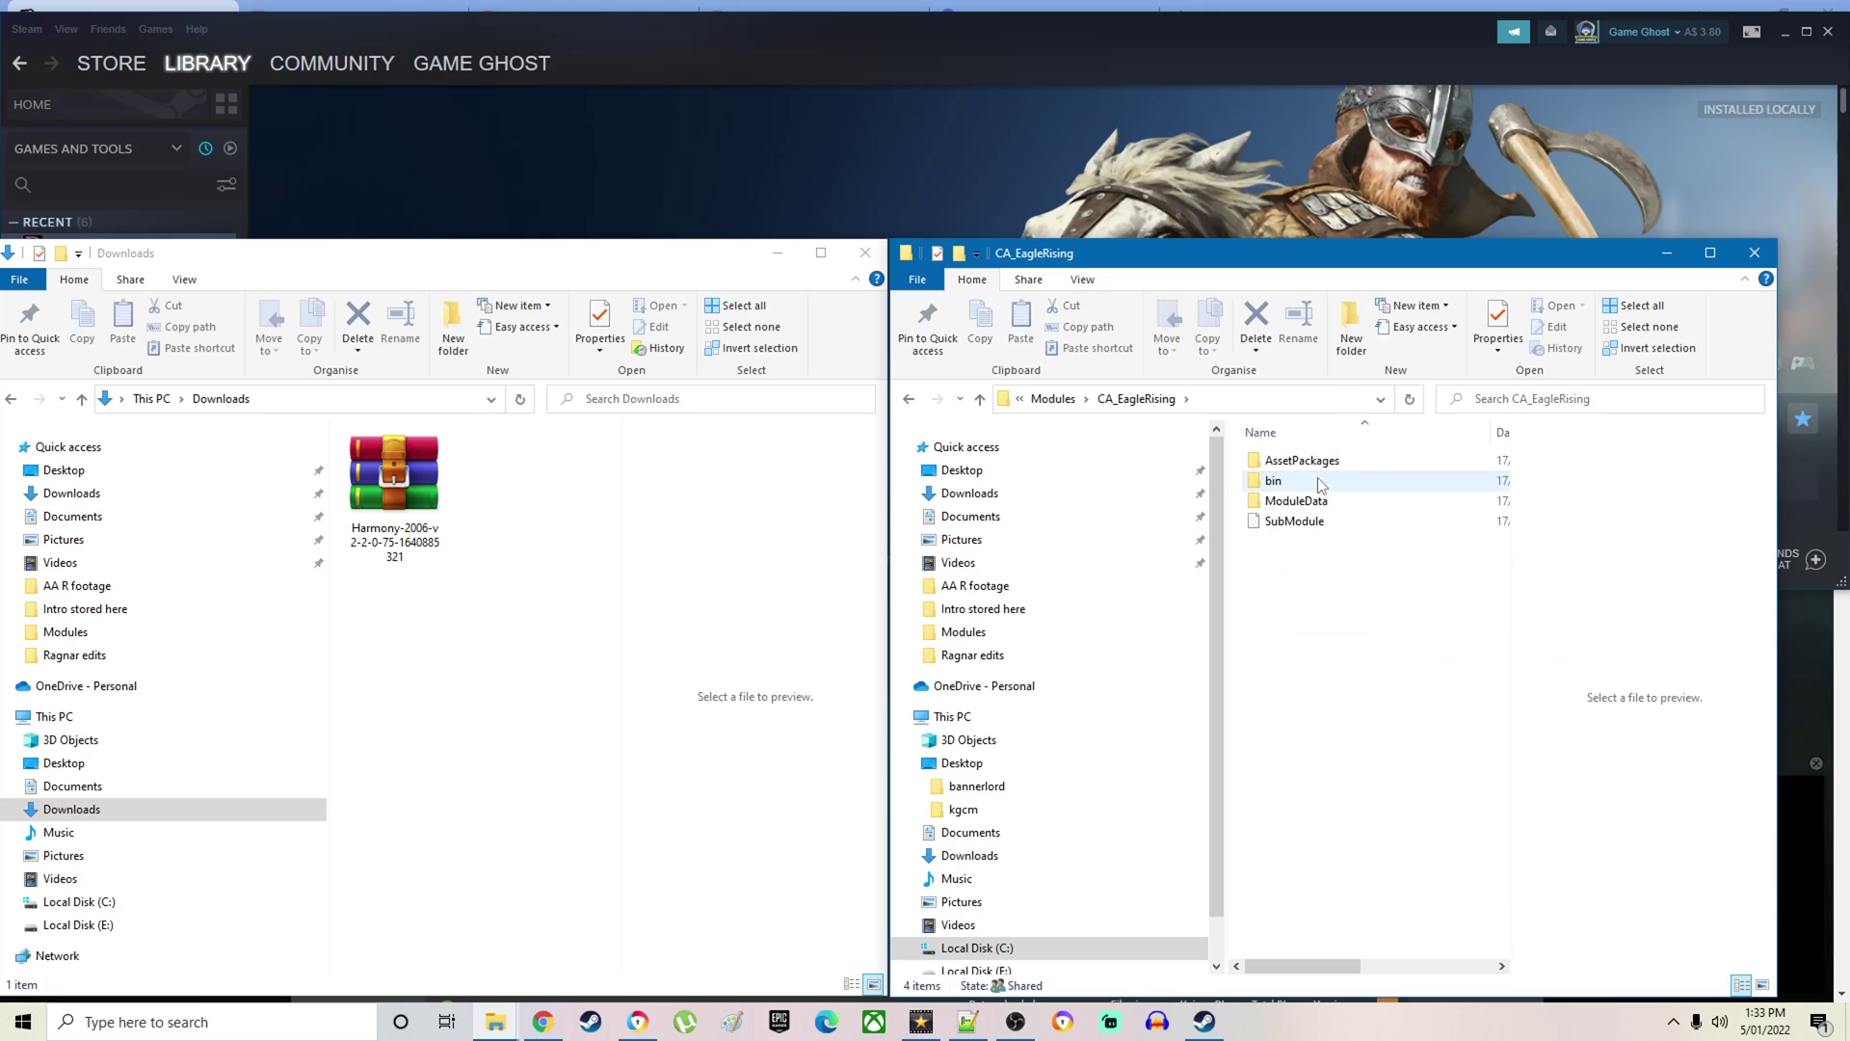
pyautogui.click(982, 399)
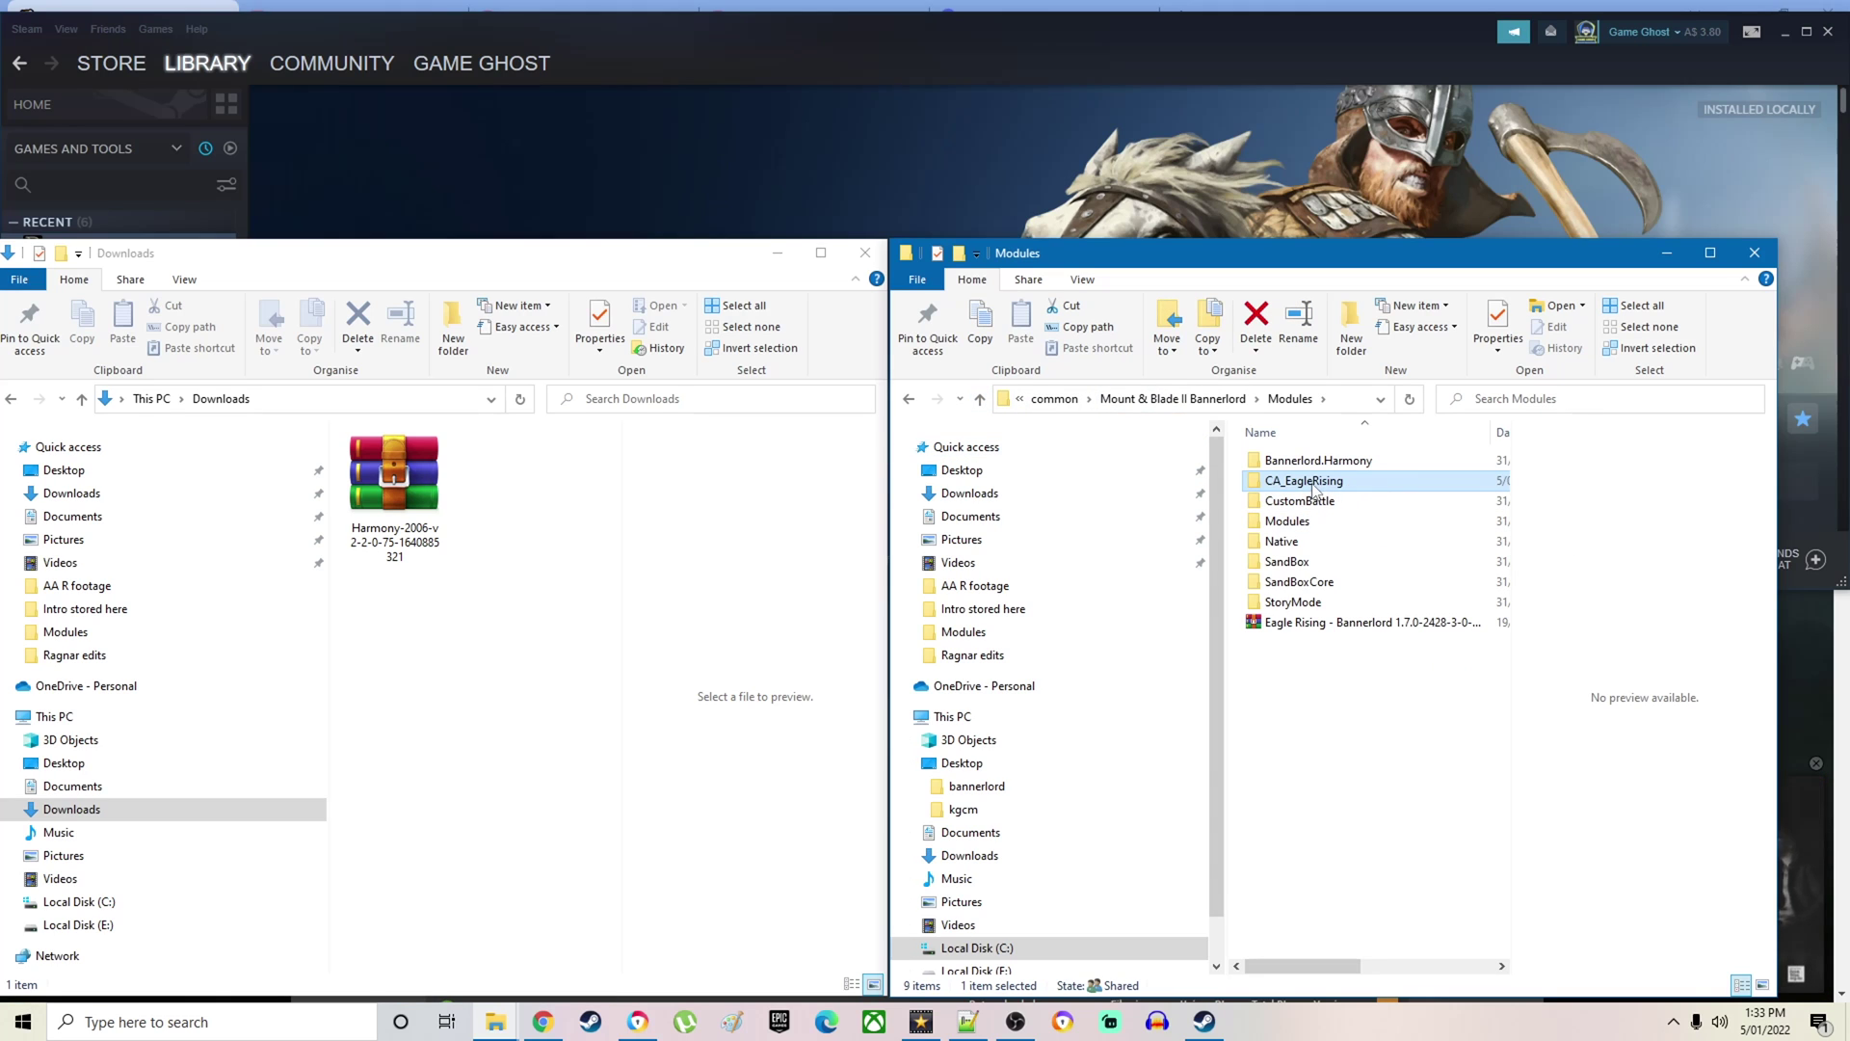
pyautogui.doubleClick(1316, 484)
pyautogui.doubleClick(1276, 485)
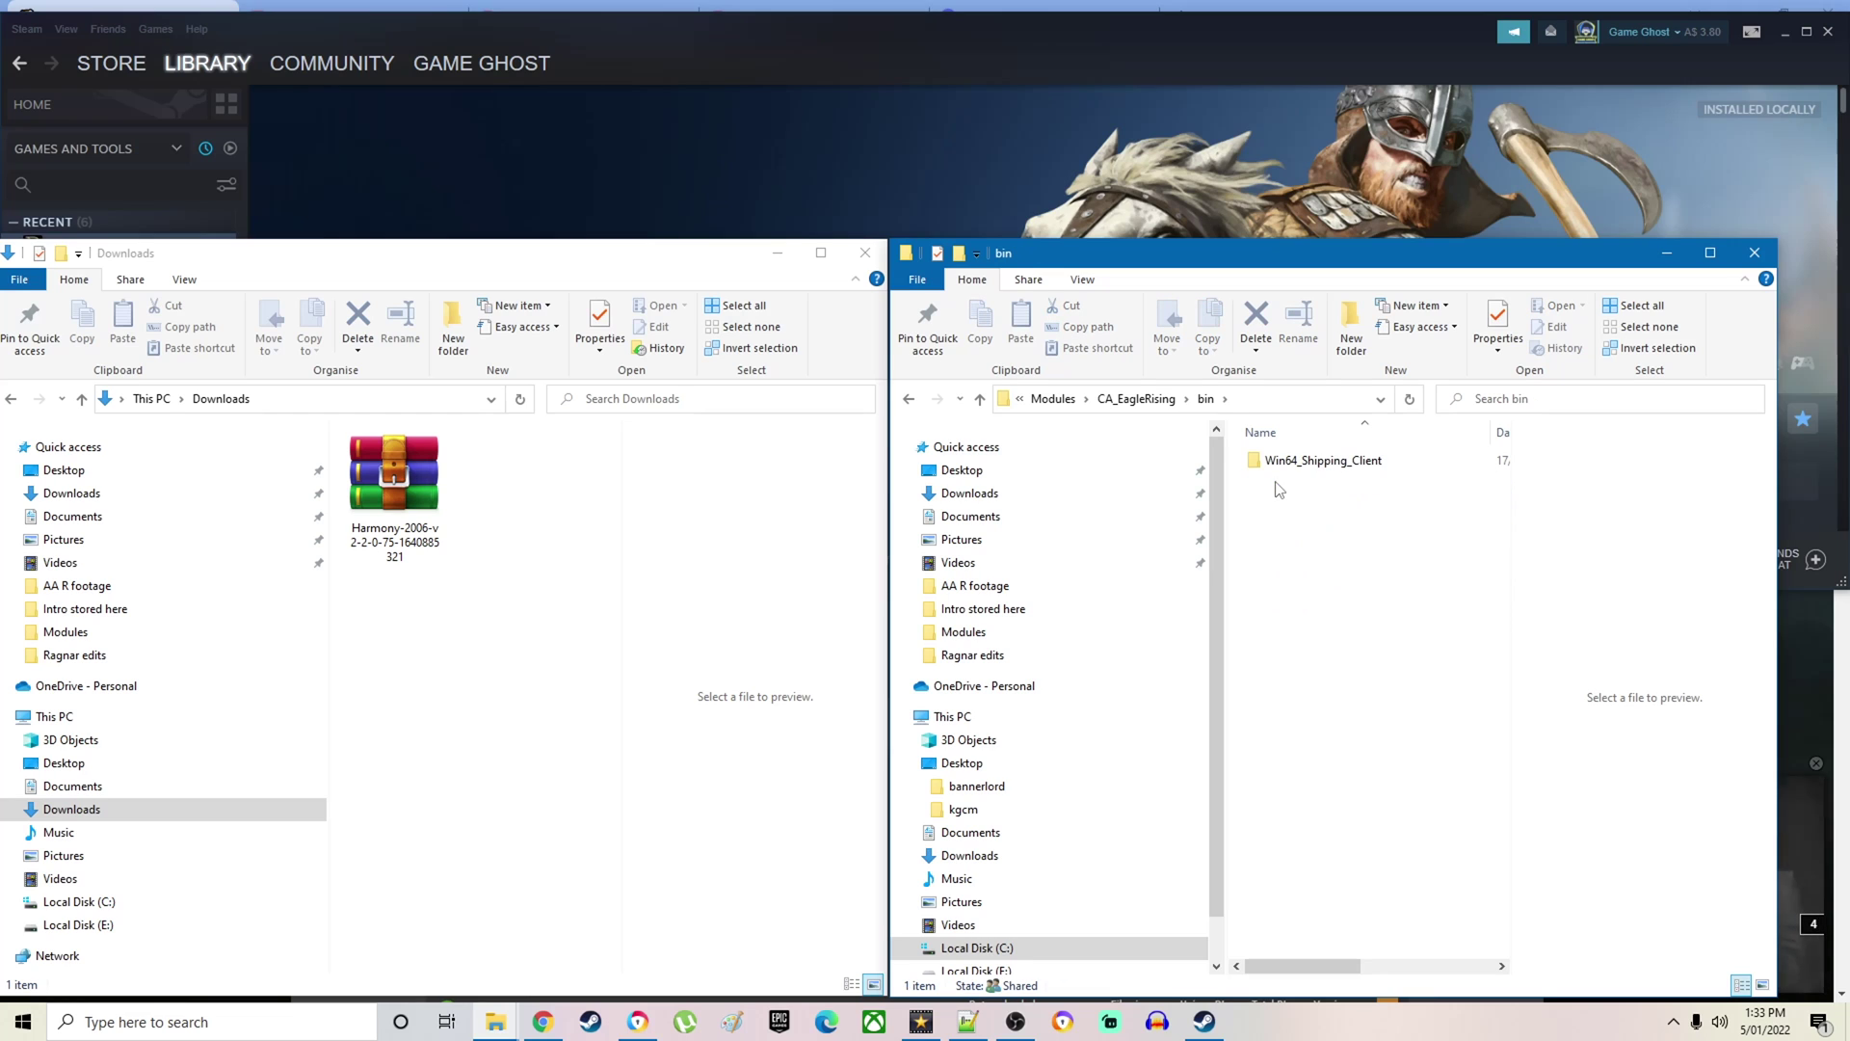
pyautogui.doubleClick(1332, 468)
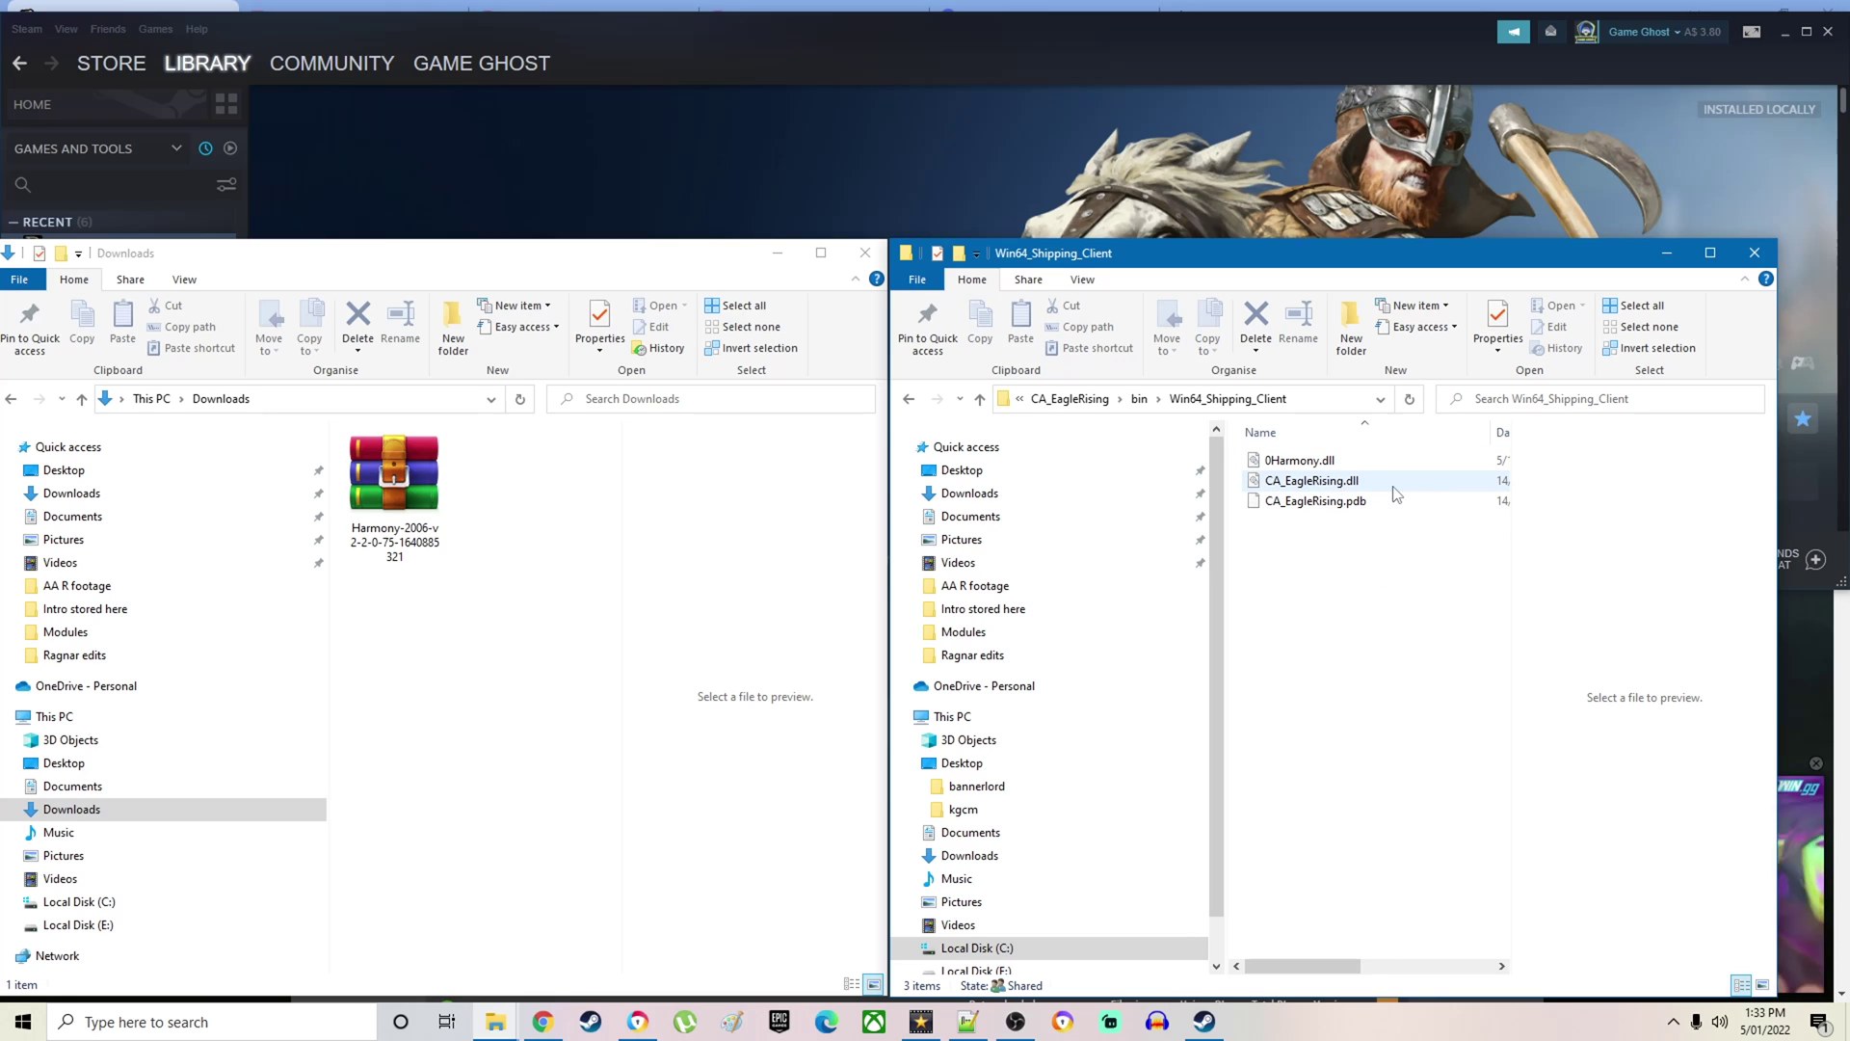
# - Inspect CA_EagleRising.dll's Properties dialog, then close it with OK
pyautogui.rightClick(1335, 488)
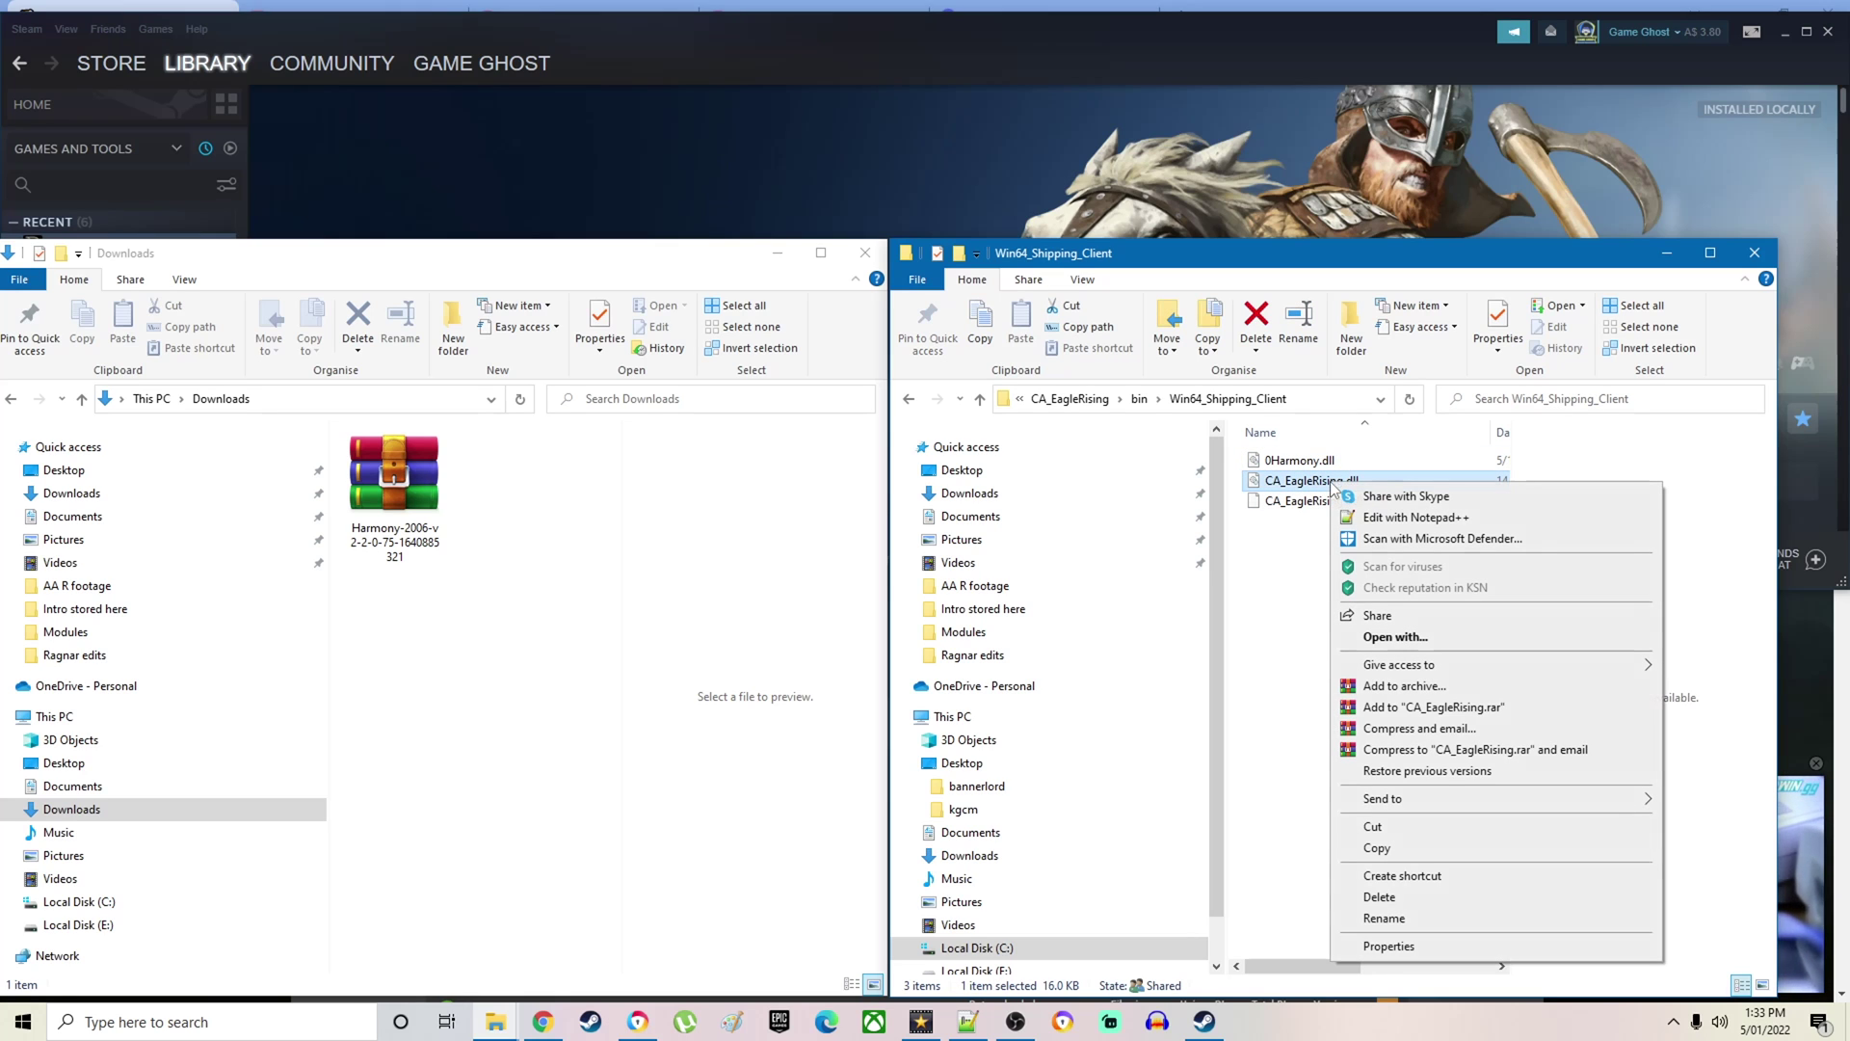
pyautogui.click(1409, 948)
pyautogui.moveTo(1413, 507); pyautogui.dragTo(1282, 285)
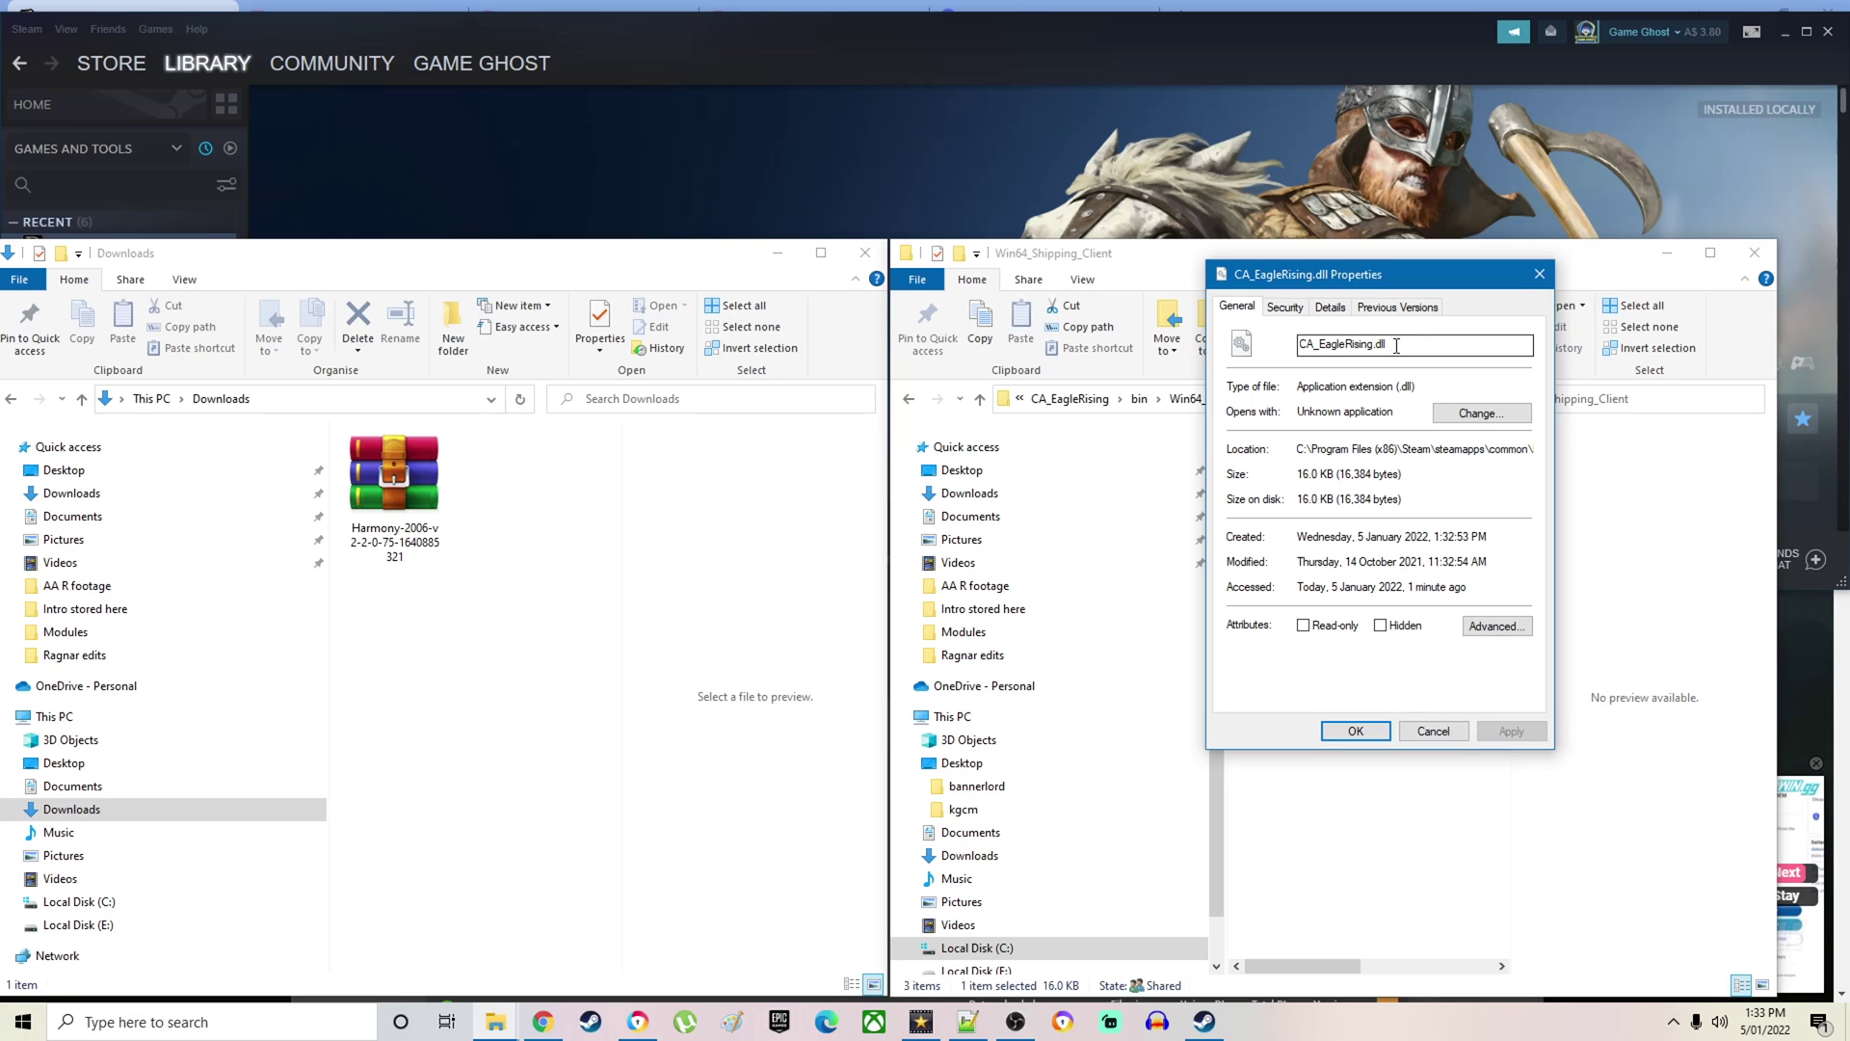
pyautogui.click(1354, 731)
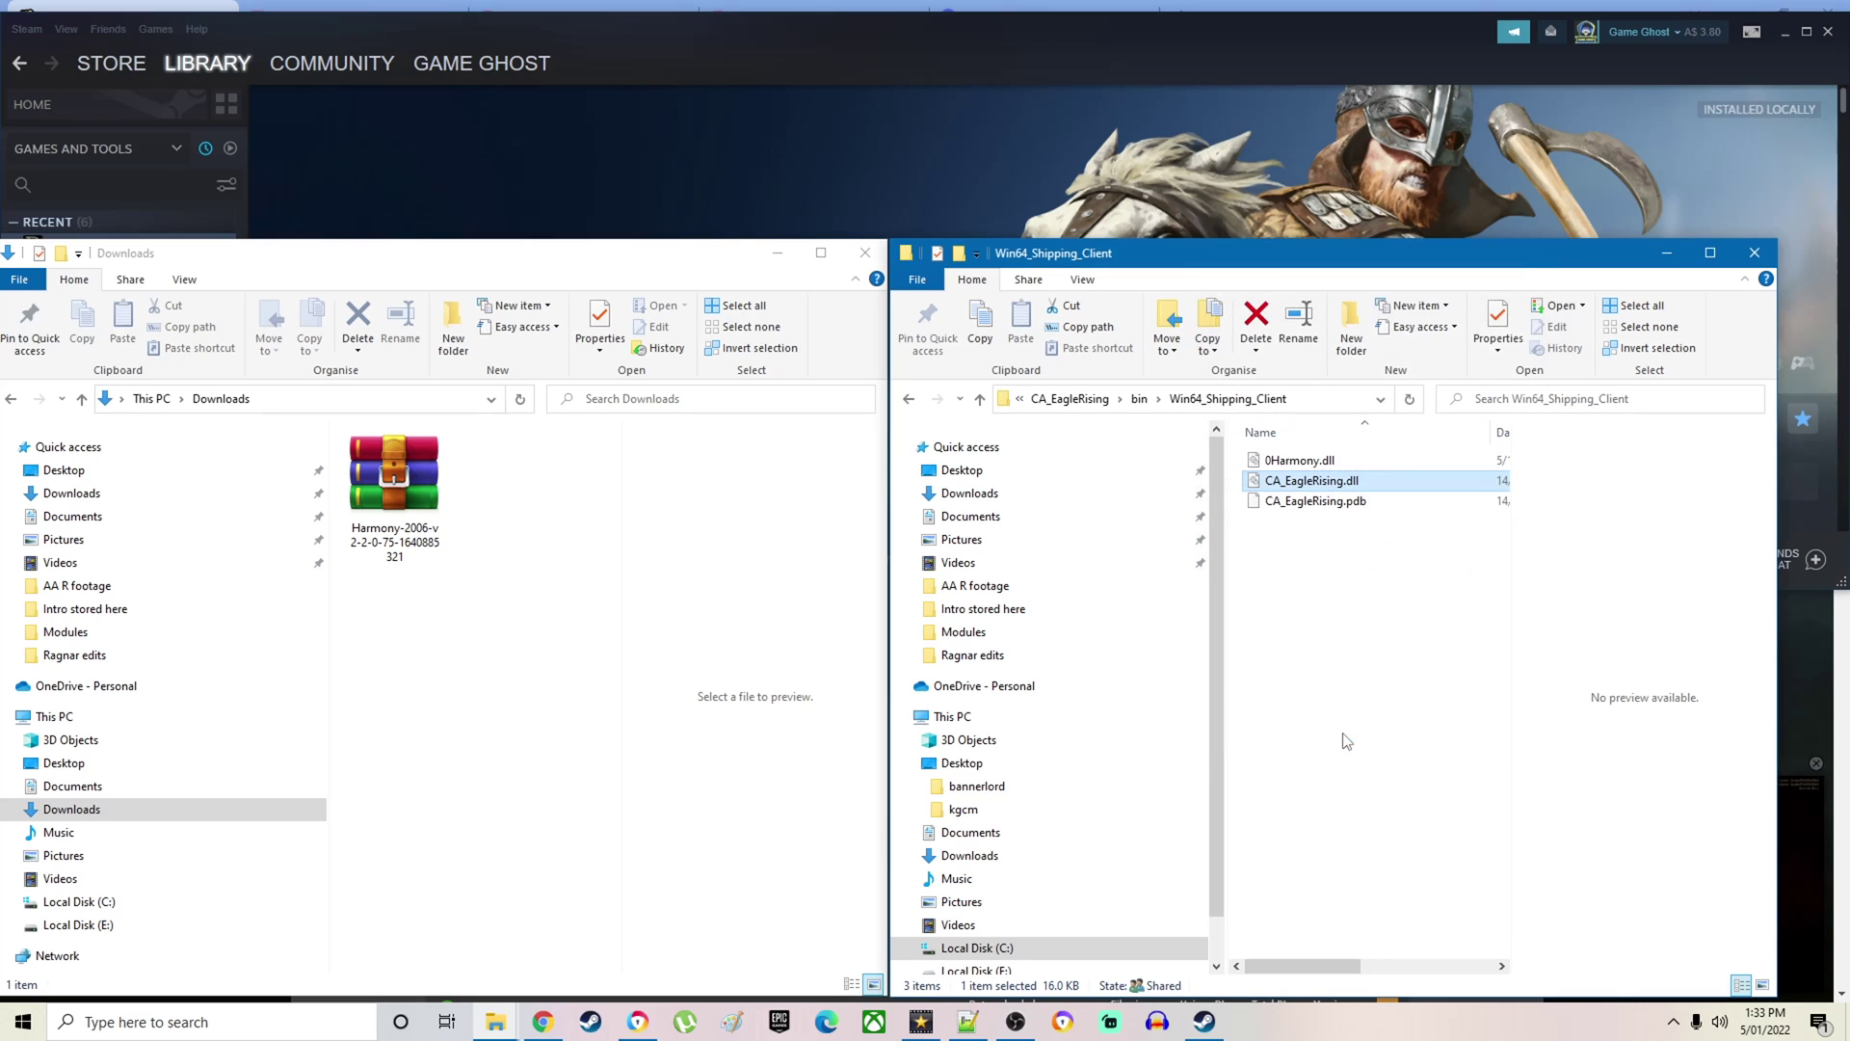
# - Go up three levels back to Modules and bring Steam's Bannerlord page forward
pyautogui.click(980, 399)
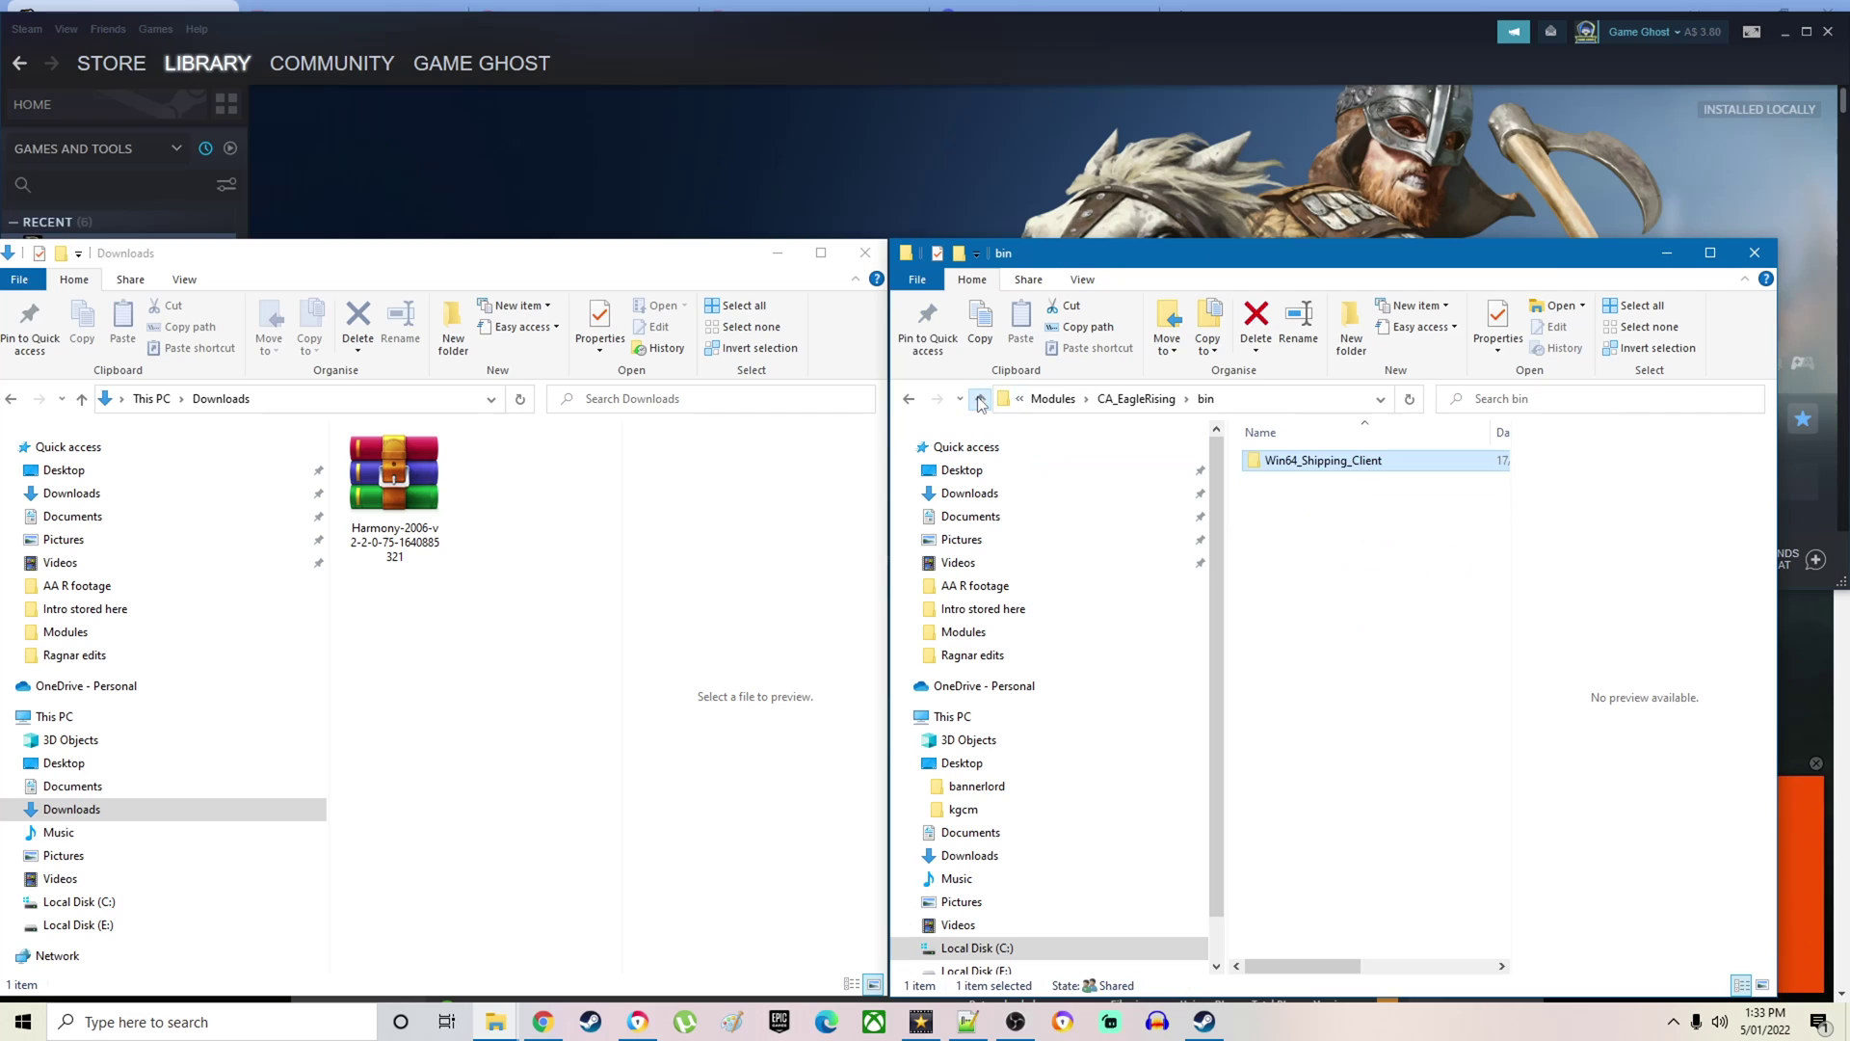
pyautogui.click(980, 399)
pyautogui.click(980, 399)
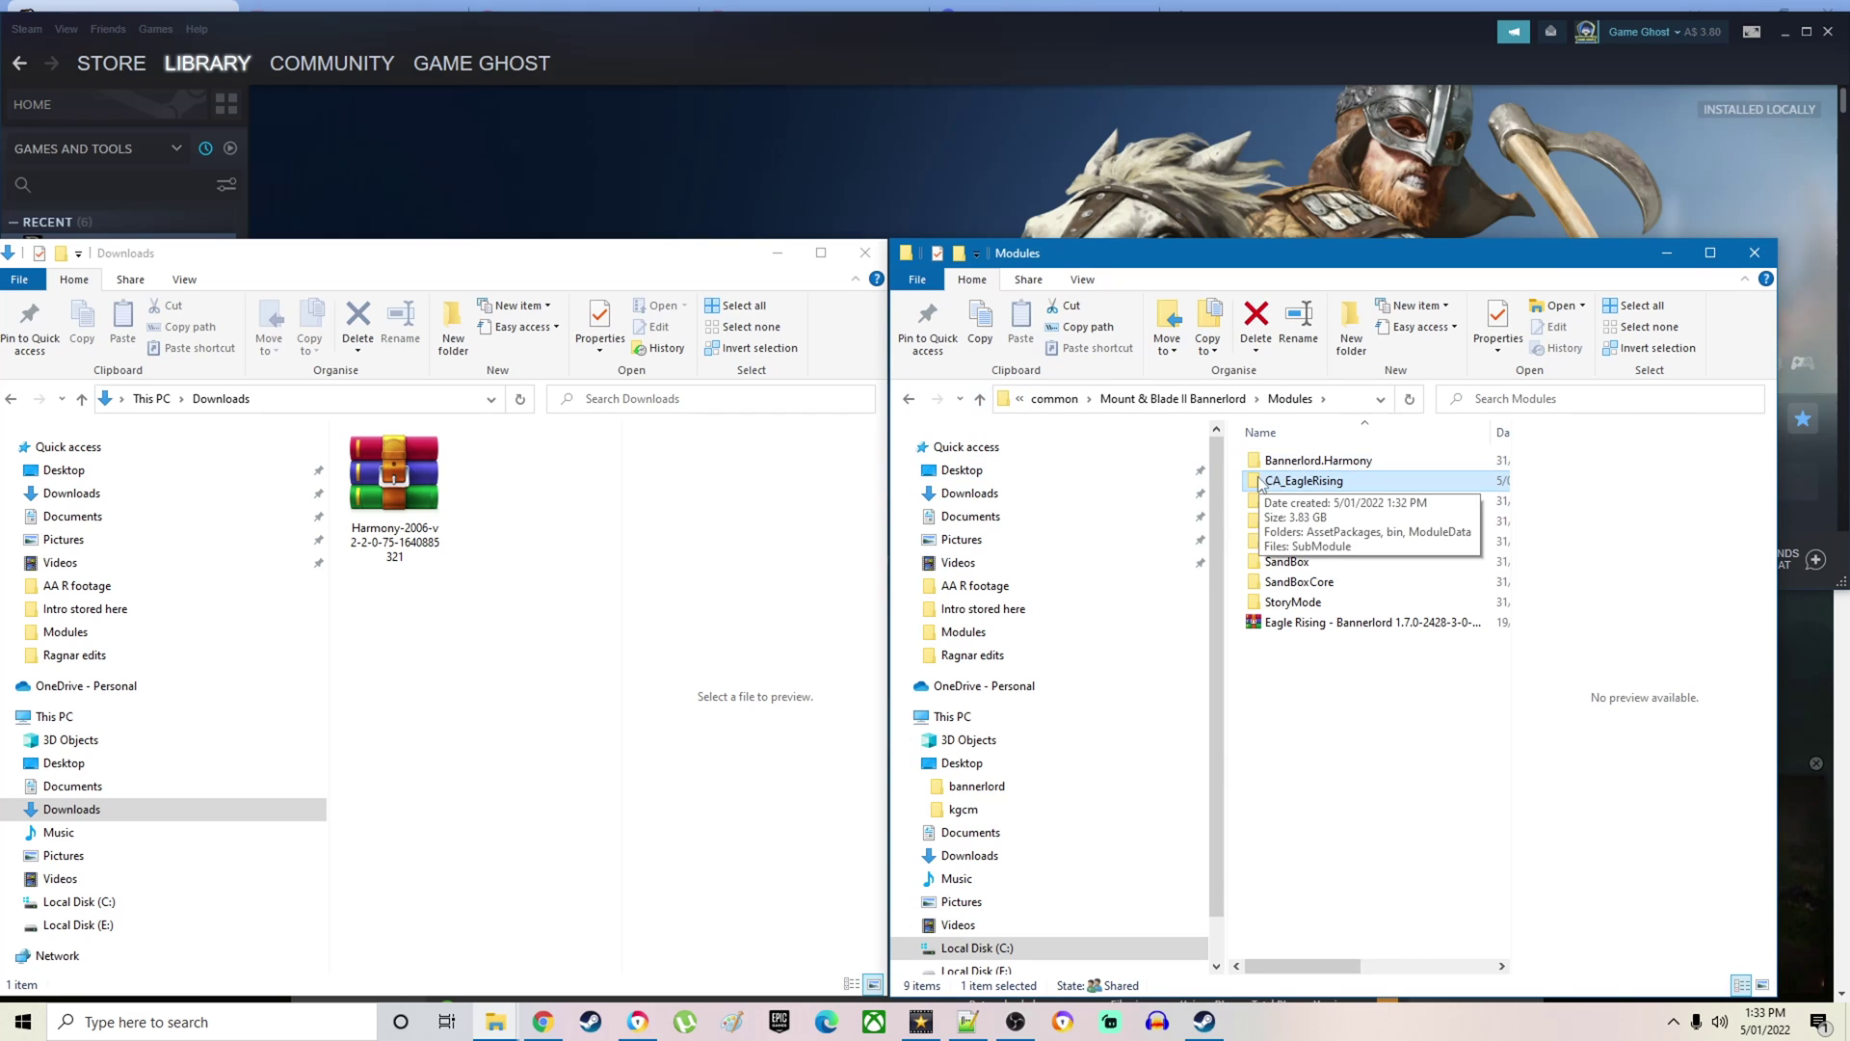
pyautogui.moveTo(608, 258); pyautogui.dragTo(627, 451)
pyautogui.click(646, 362)
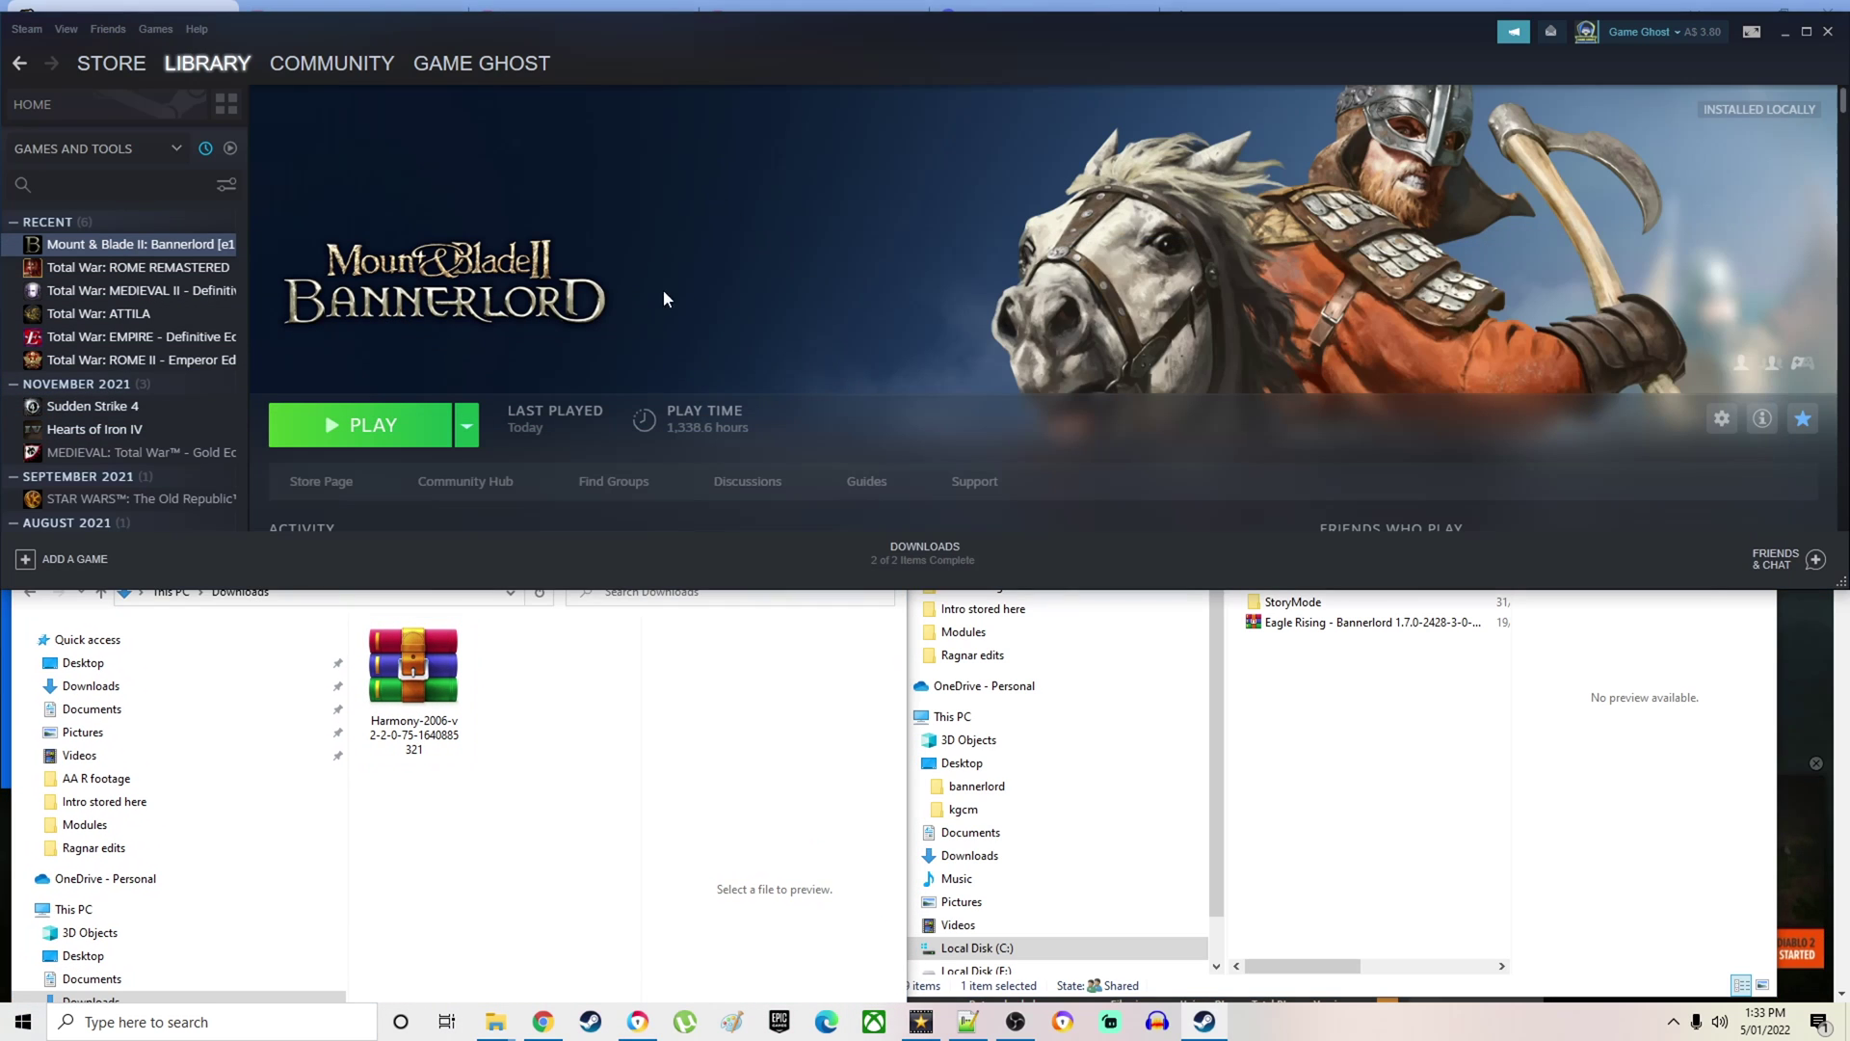
# - Press PLAY on Steam's Bannerlord library page to open the e1.7.0 launcher
pyautogui.click(376, 433)
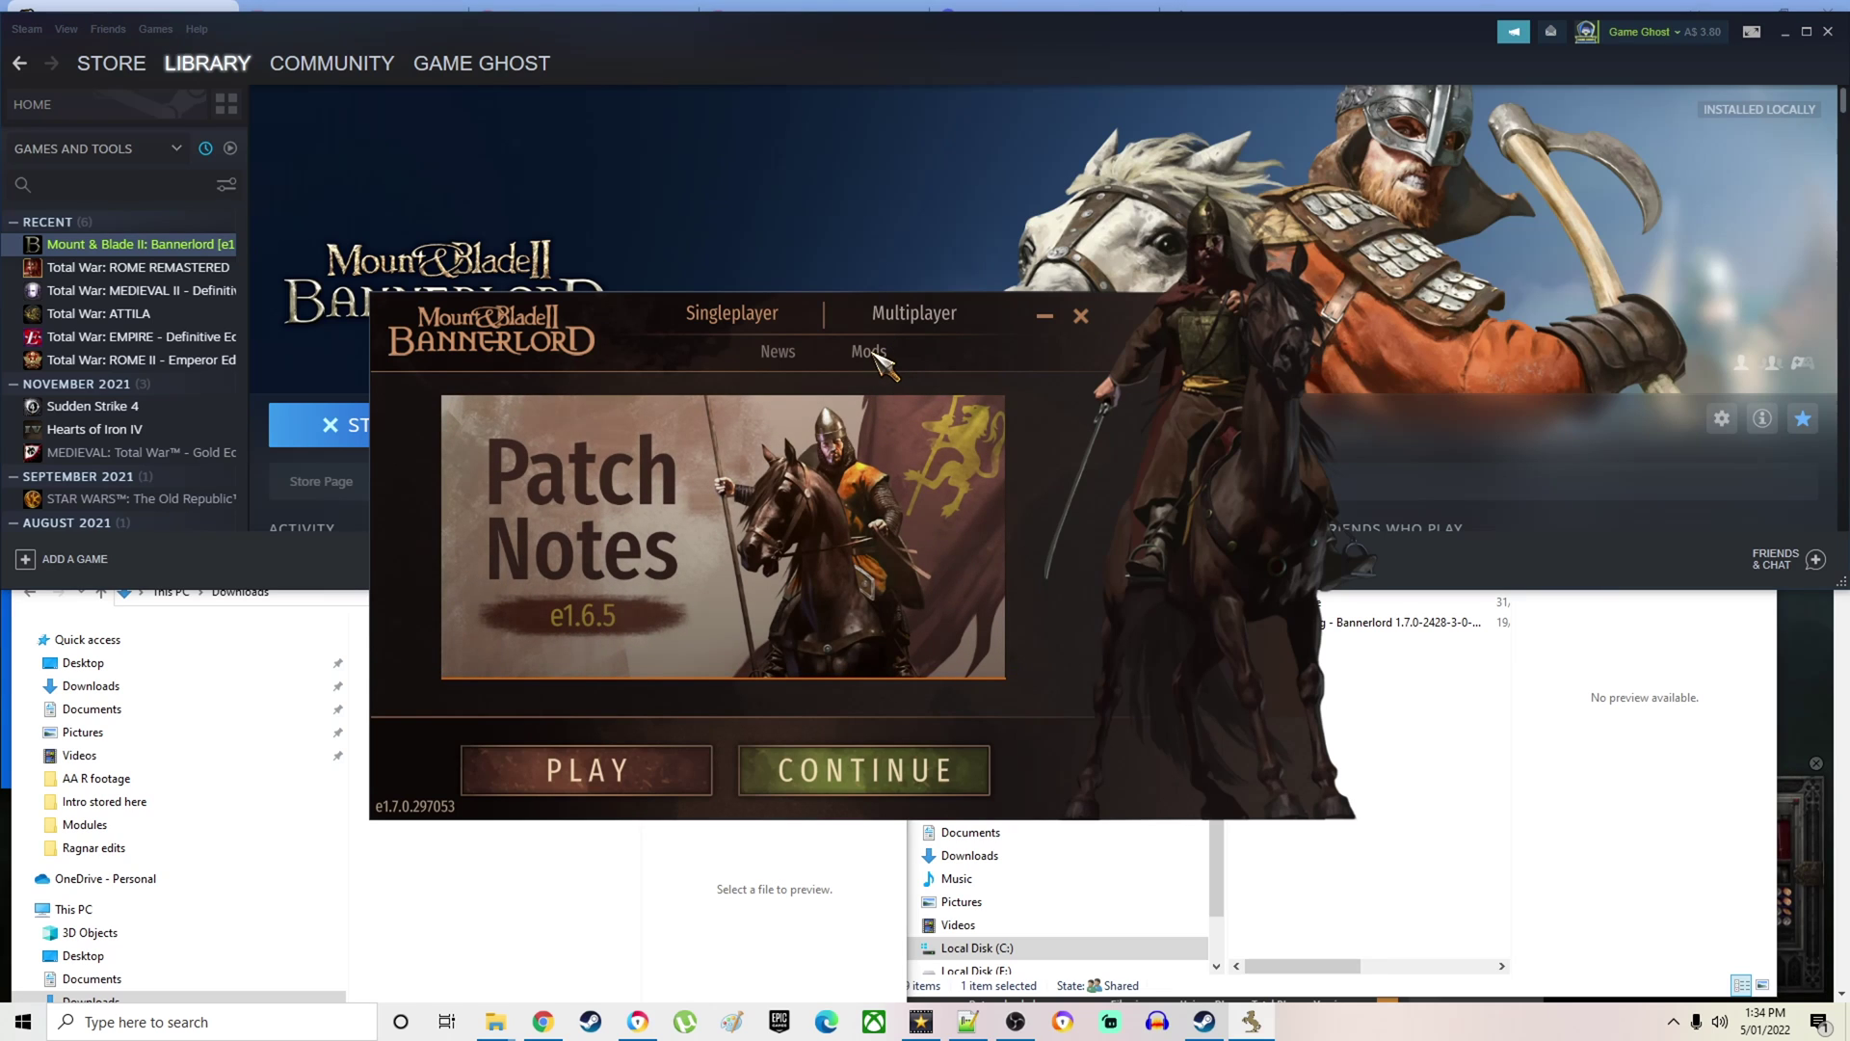
# - Open the launcher's Mods tab and confirm Harmony and CA_EagleRising are ticked
pyautogui.click(870, 353)
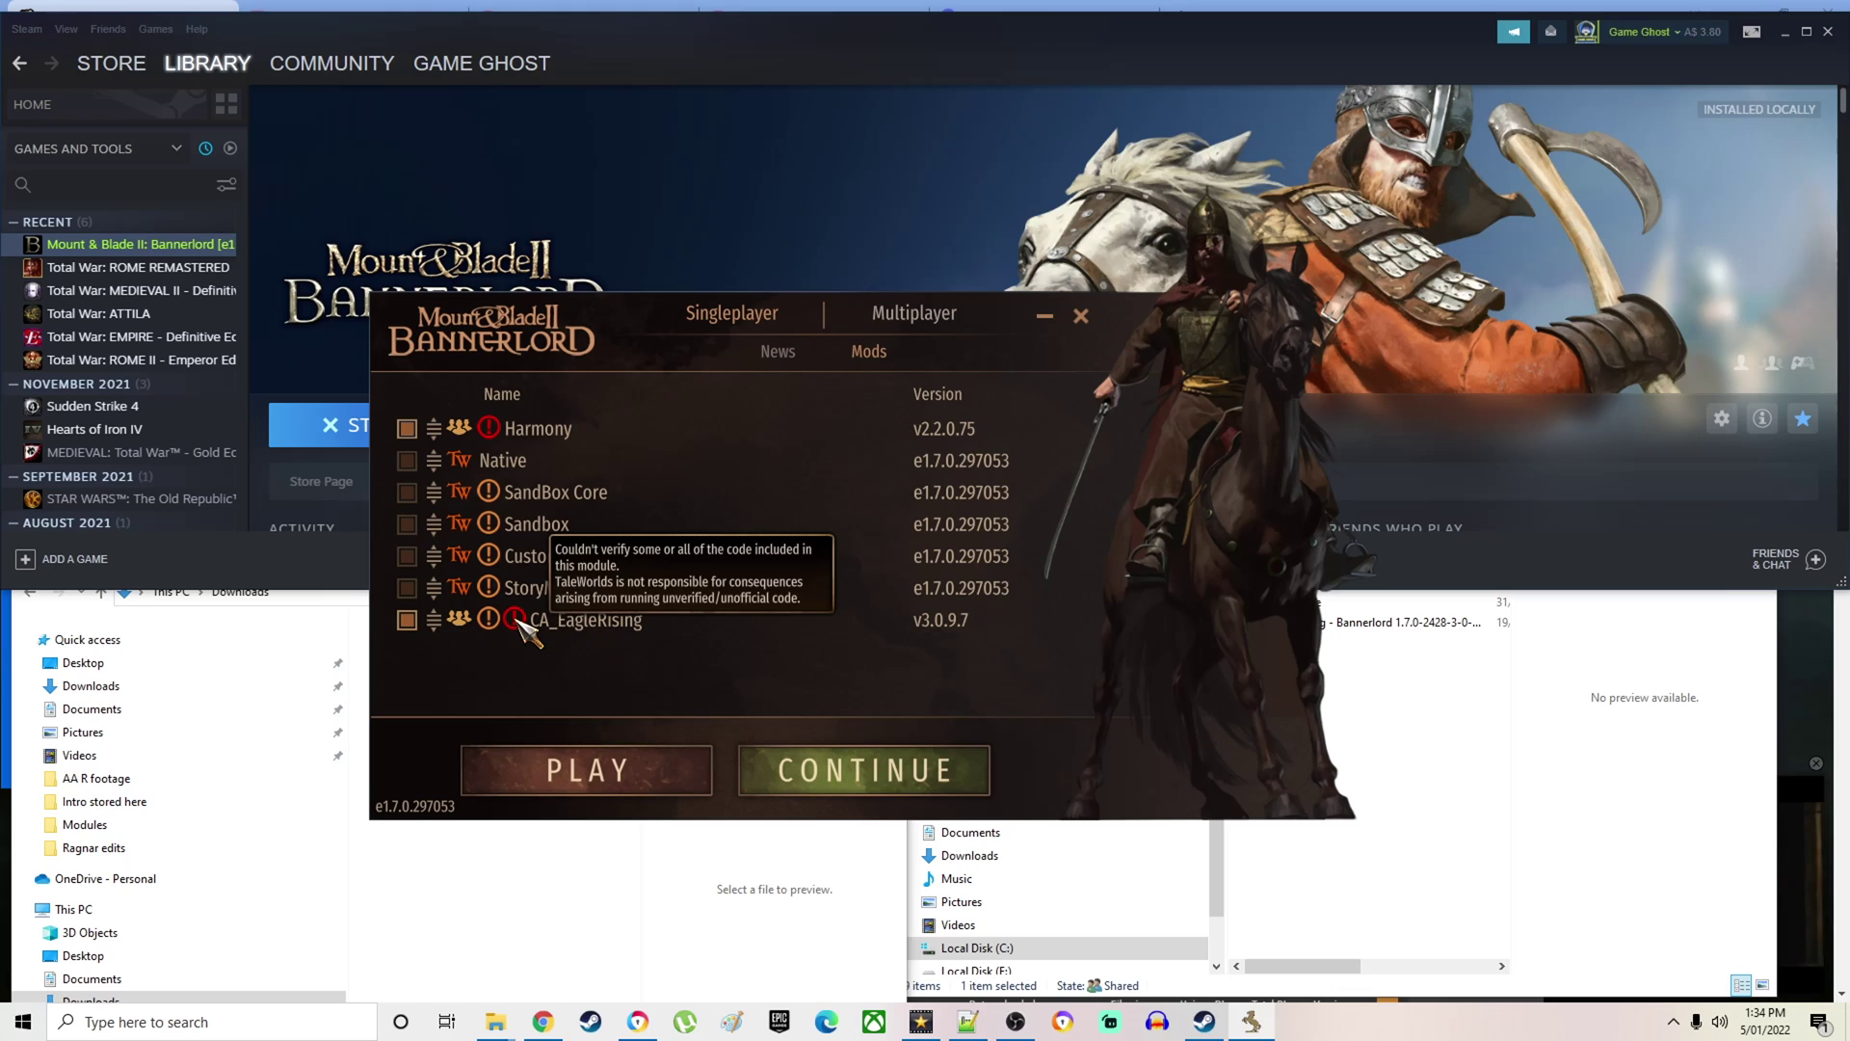
pyautogui.moveTo(492, 431)
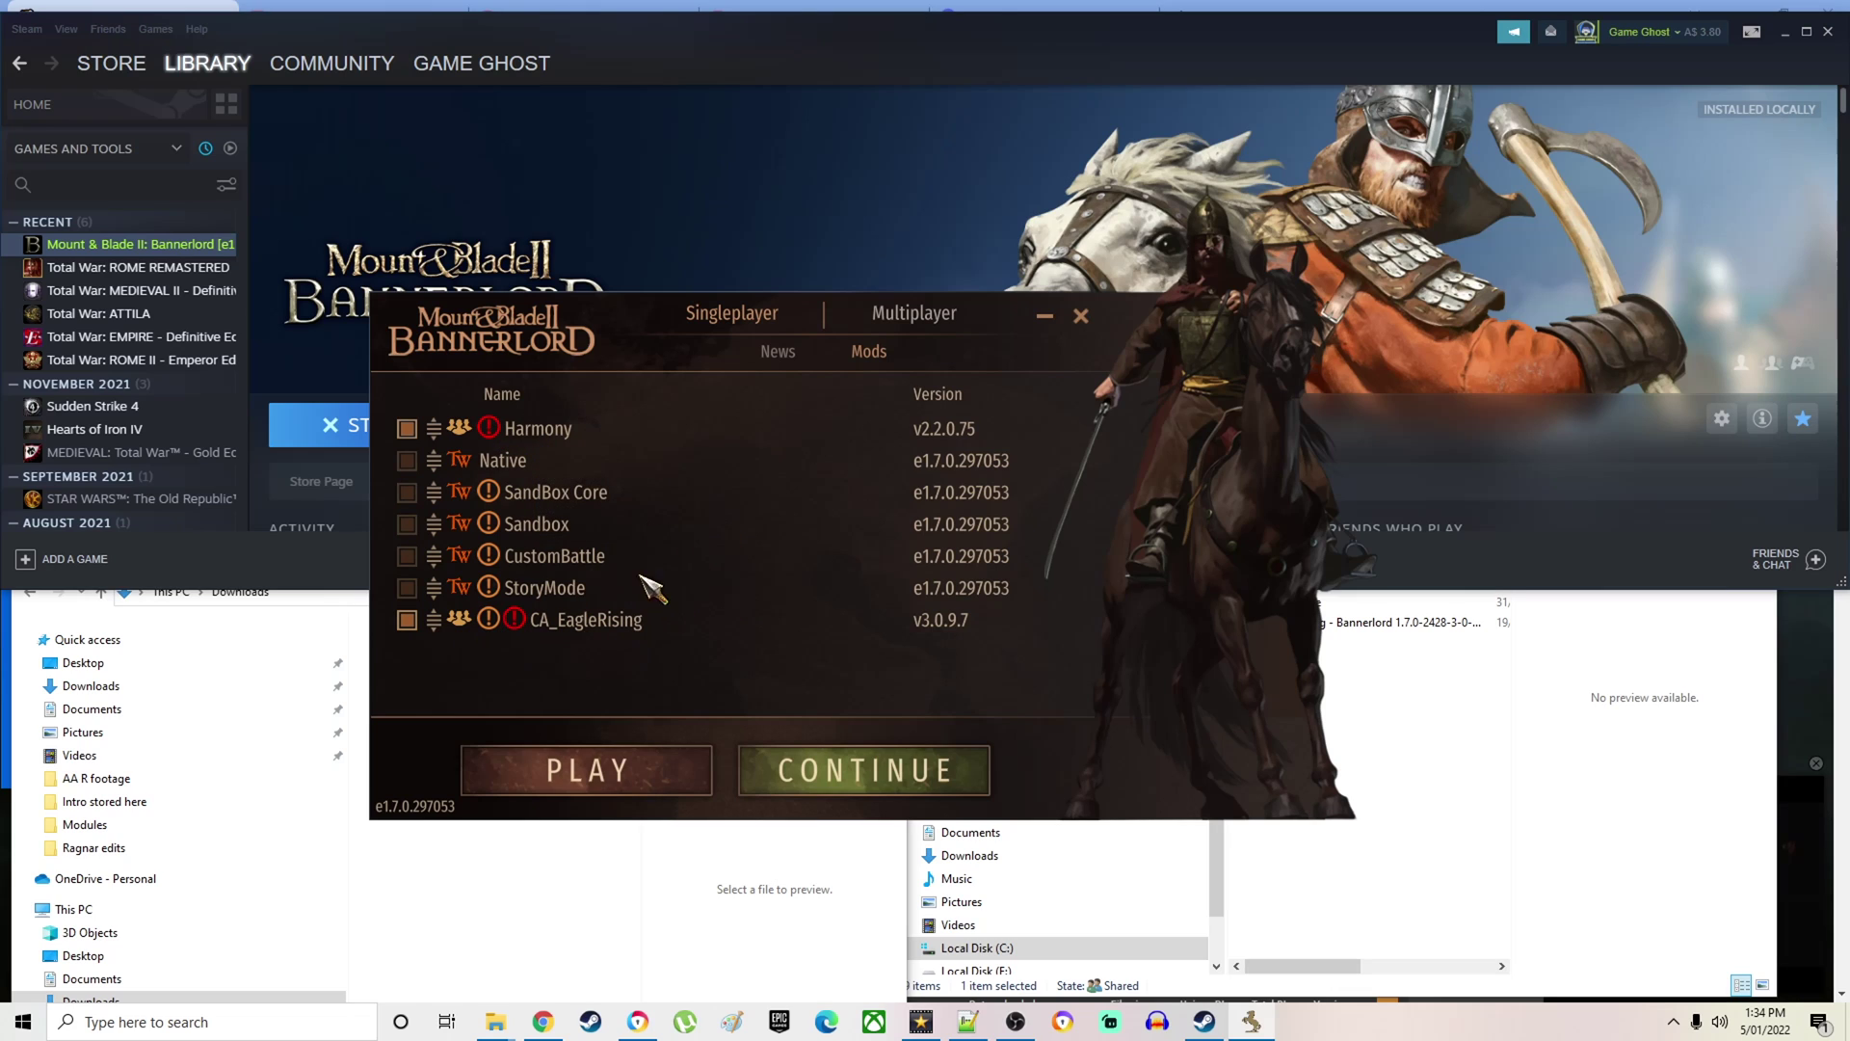
pyautogui.moveTo(493, 625)
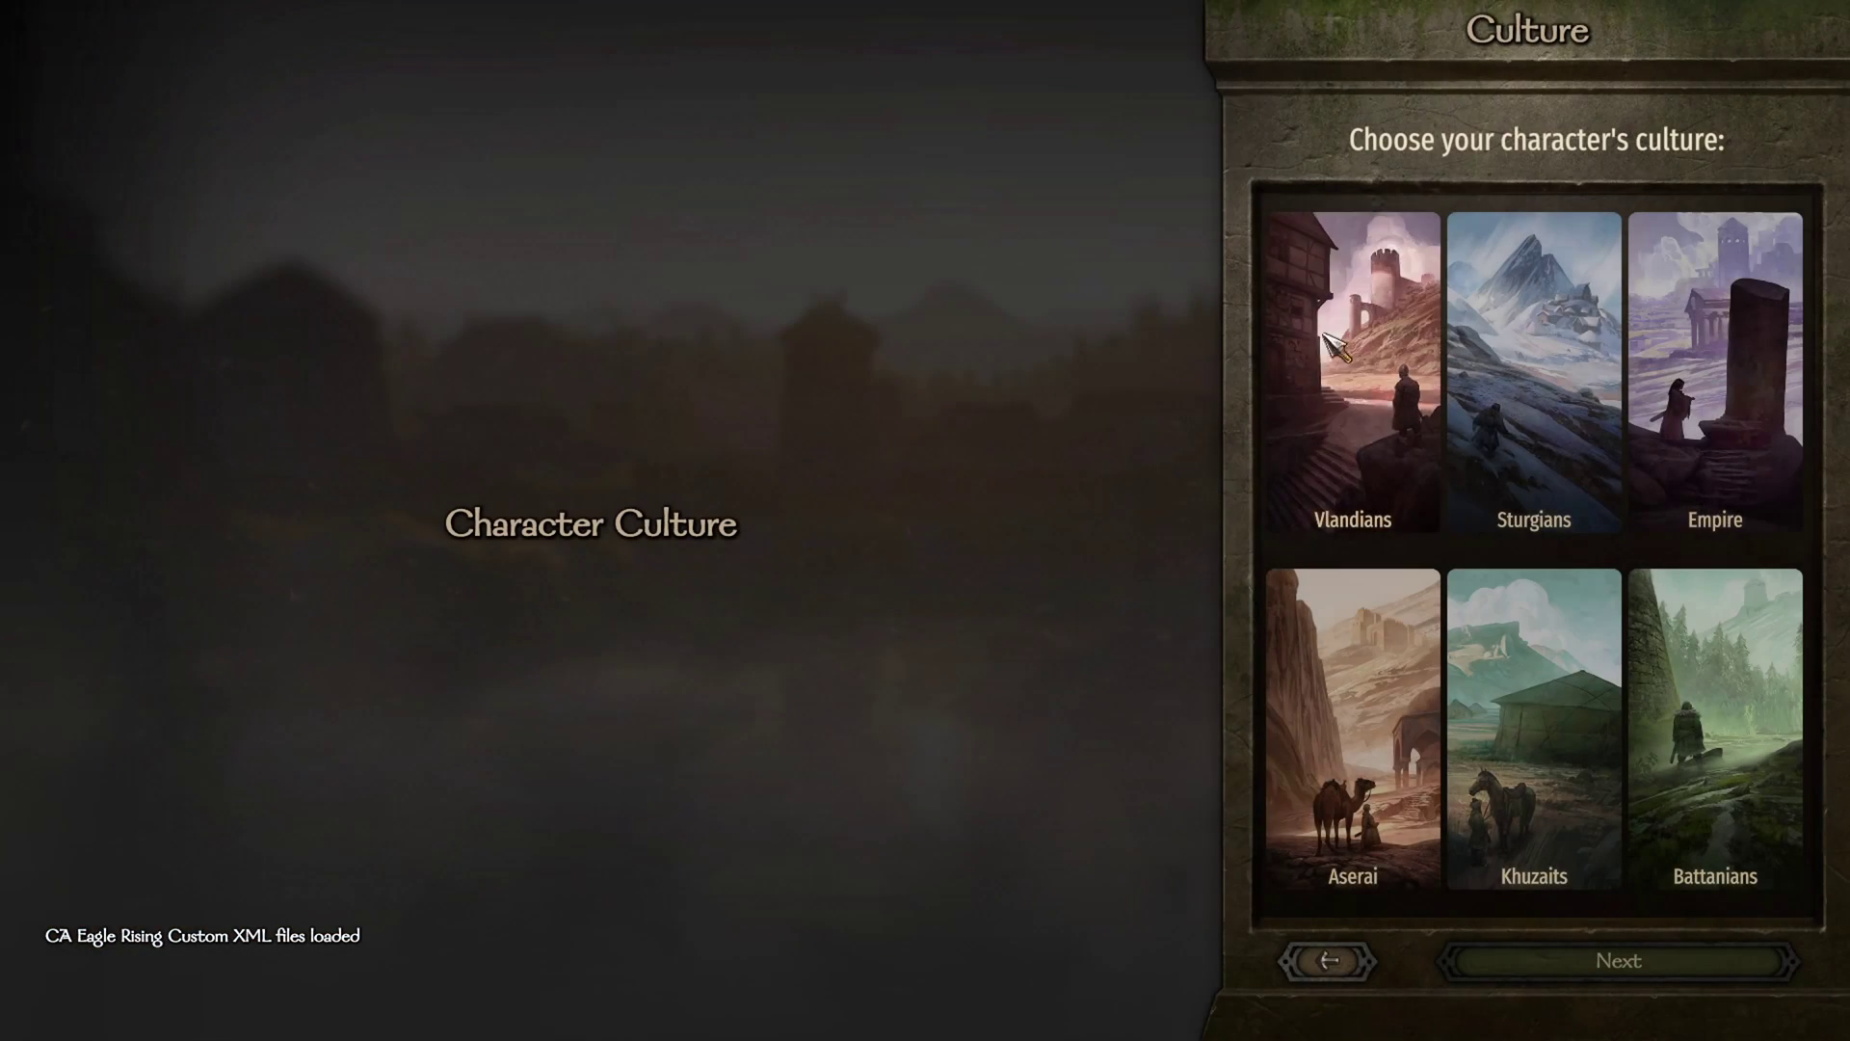
# - Compare the Vlandian, Empire, Battanian, Aserai and Sturgian cultures, then pick the Khuzaits
pyautogui.click(1354, 353)
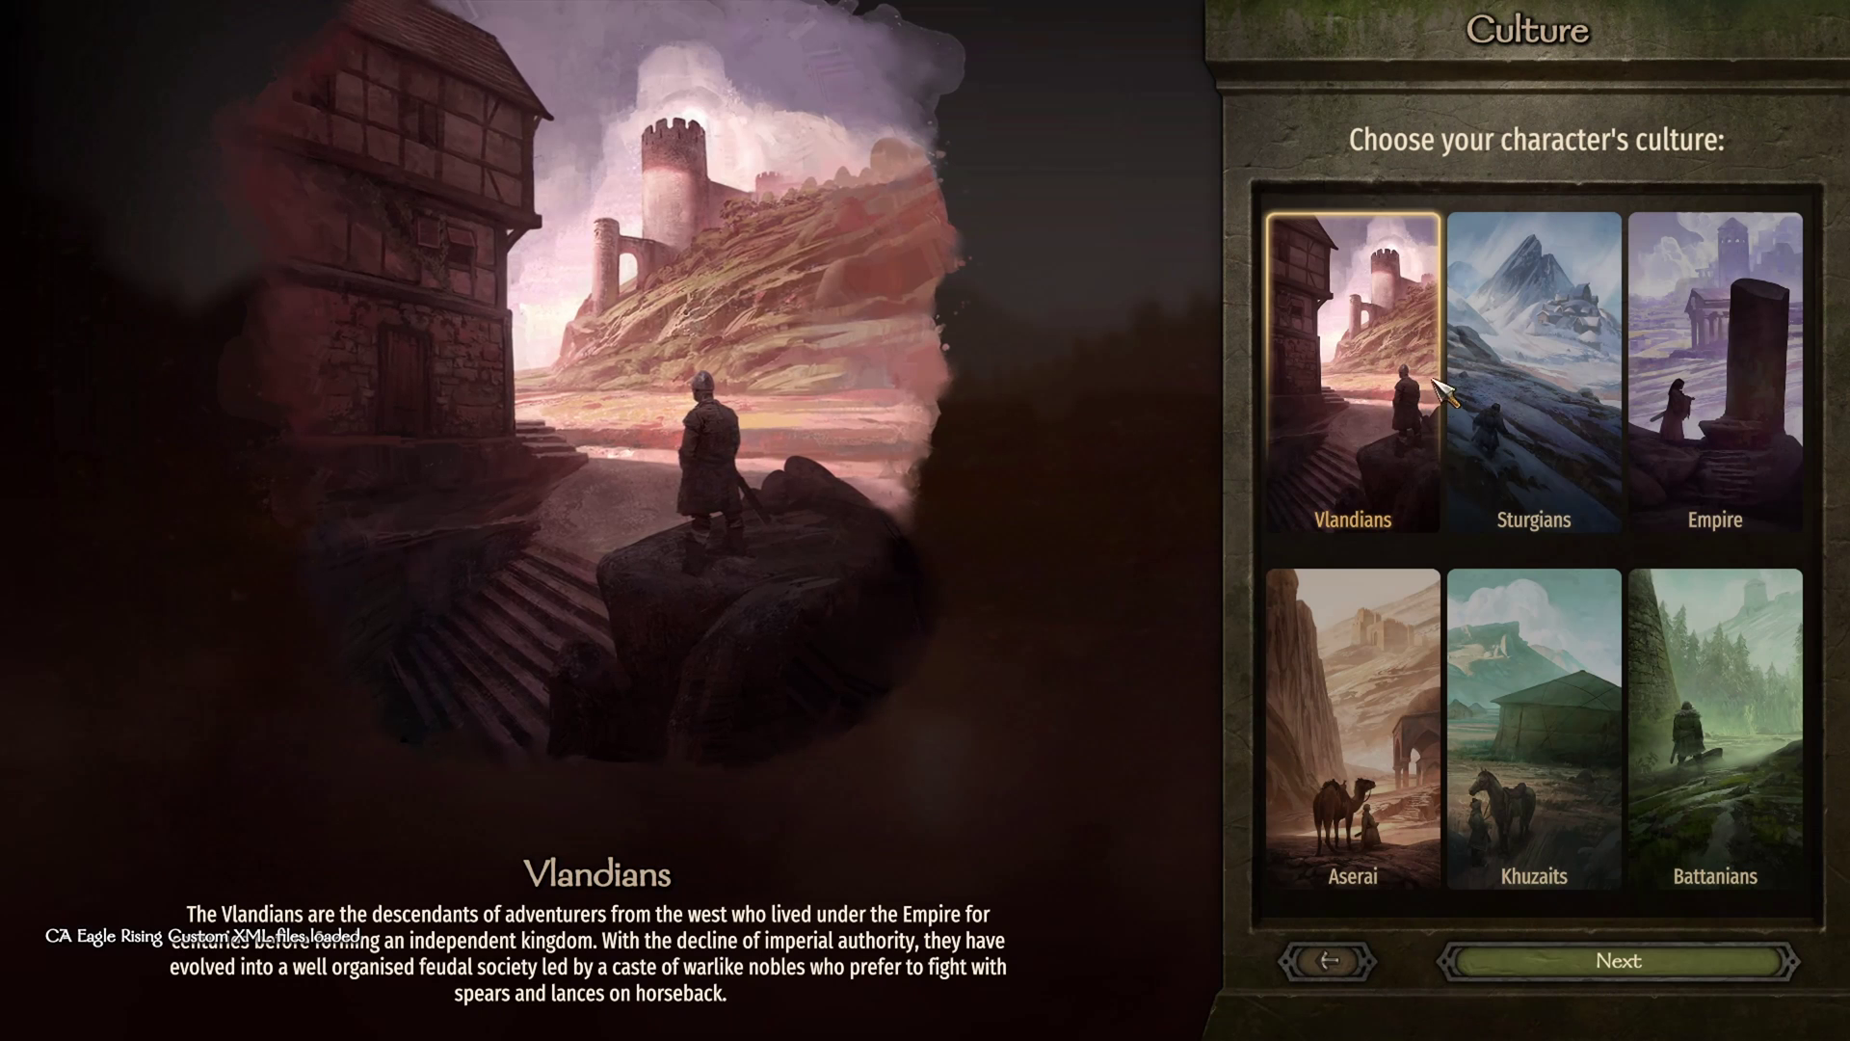
pyautogui.click(1718, 401)
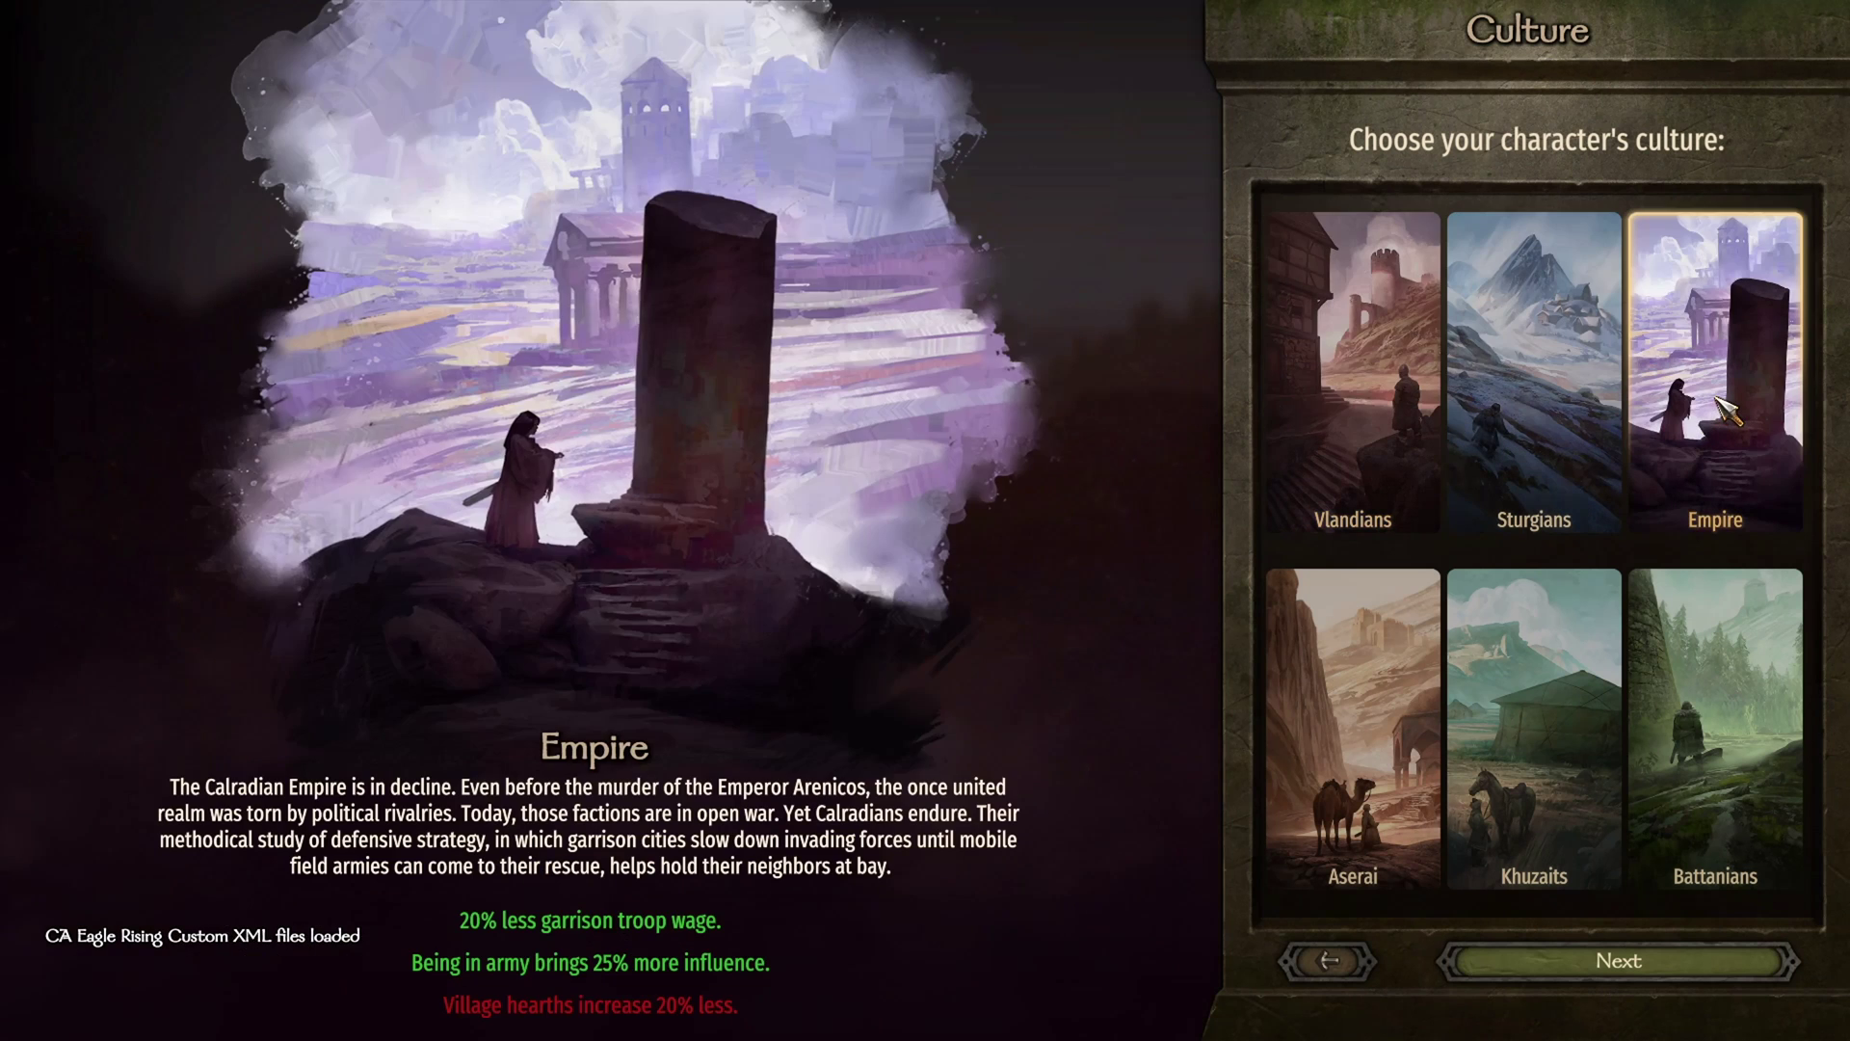
pyautogui.click(1698, 750)
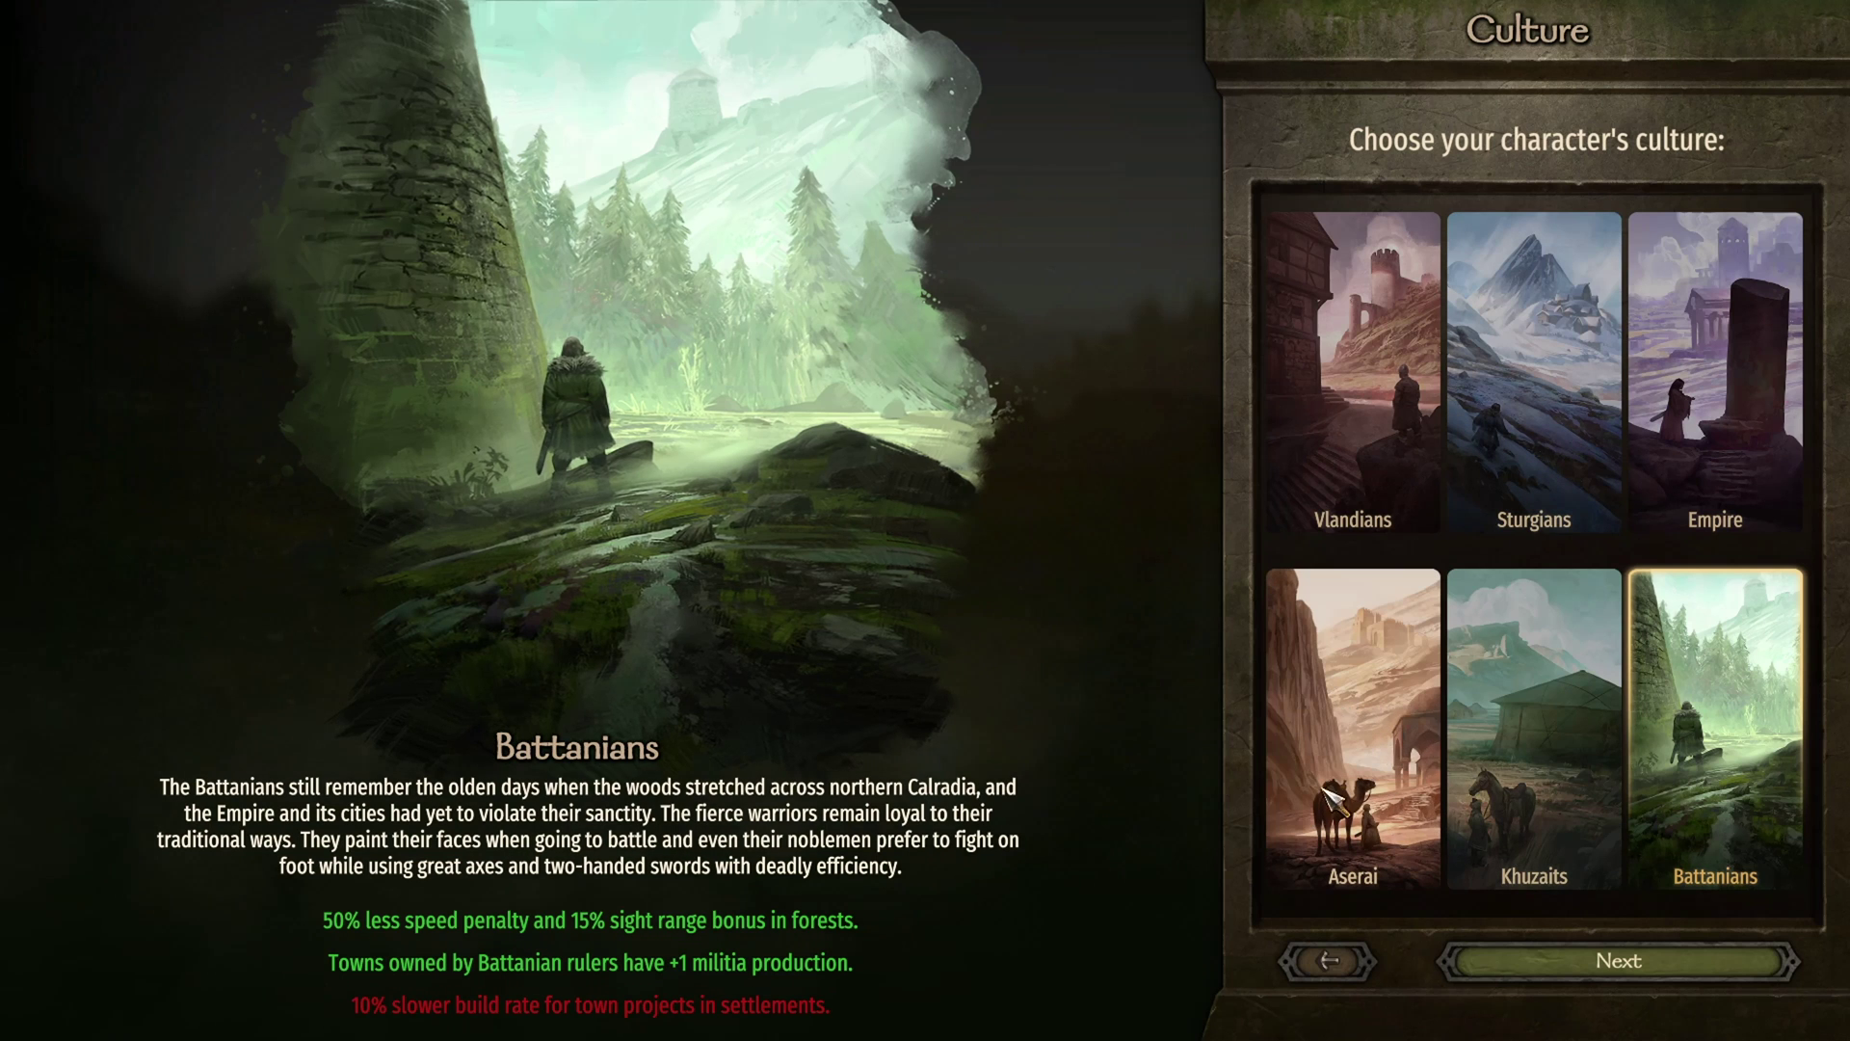
pyautogui.click(1344, 713)
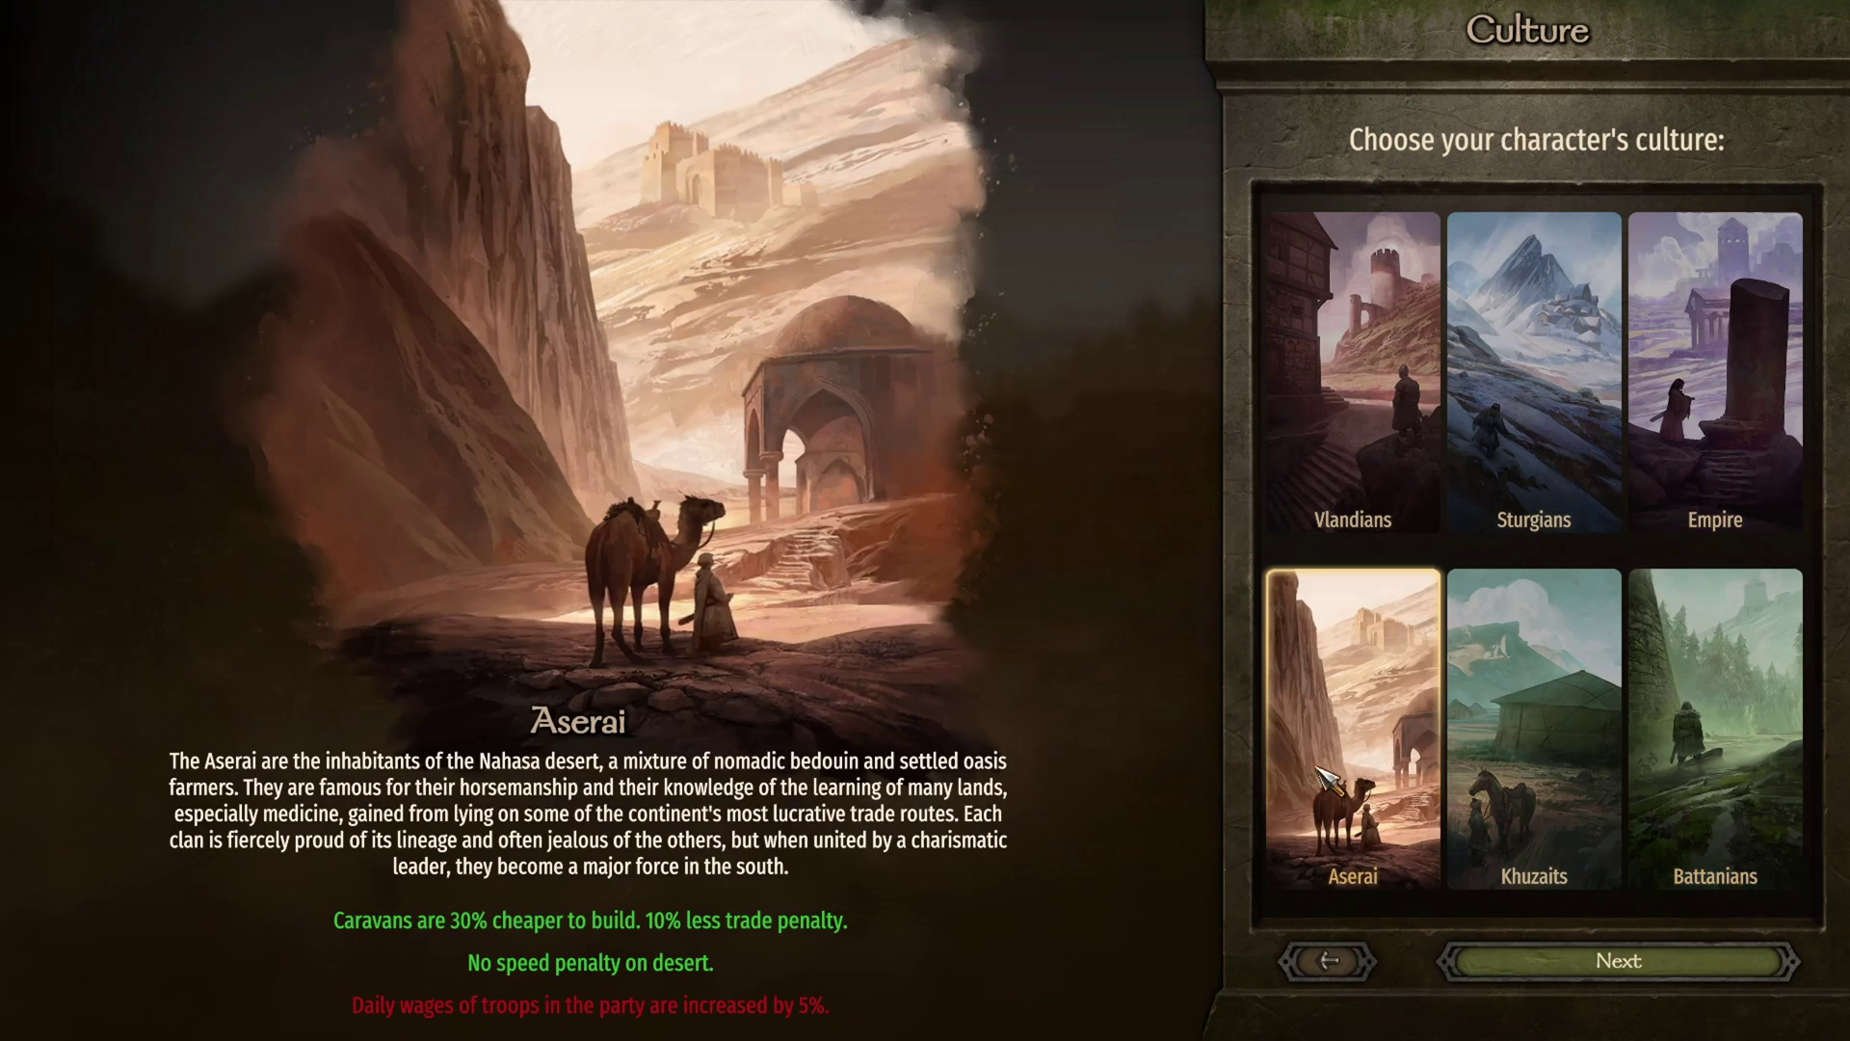
pyautogui.click(1505, 397)
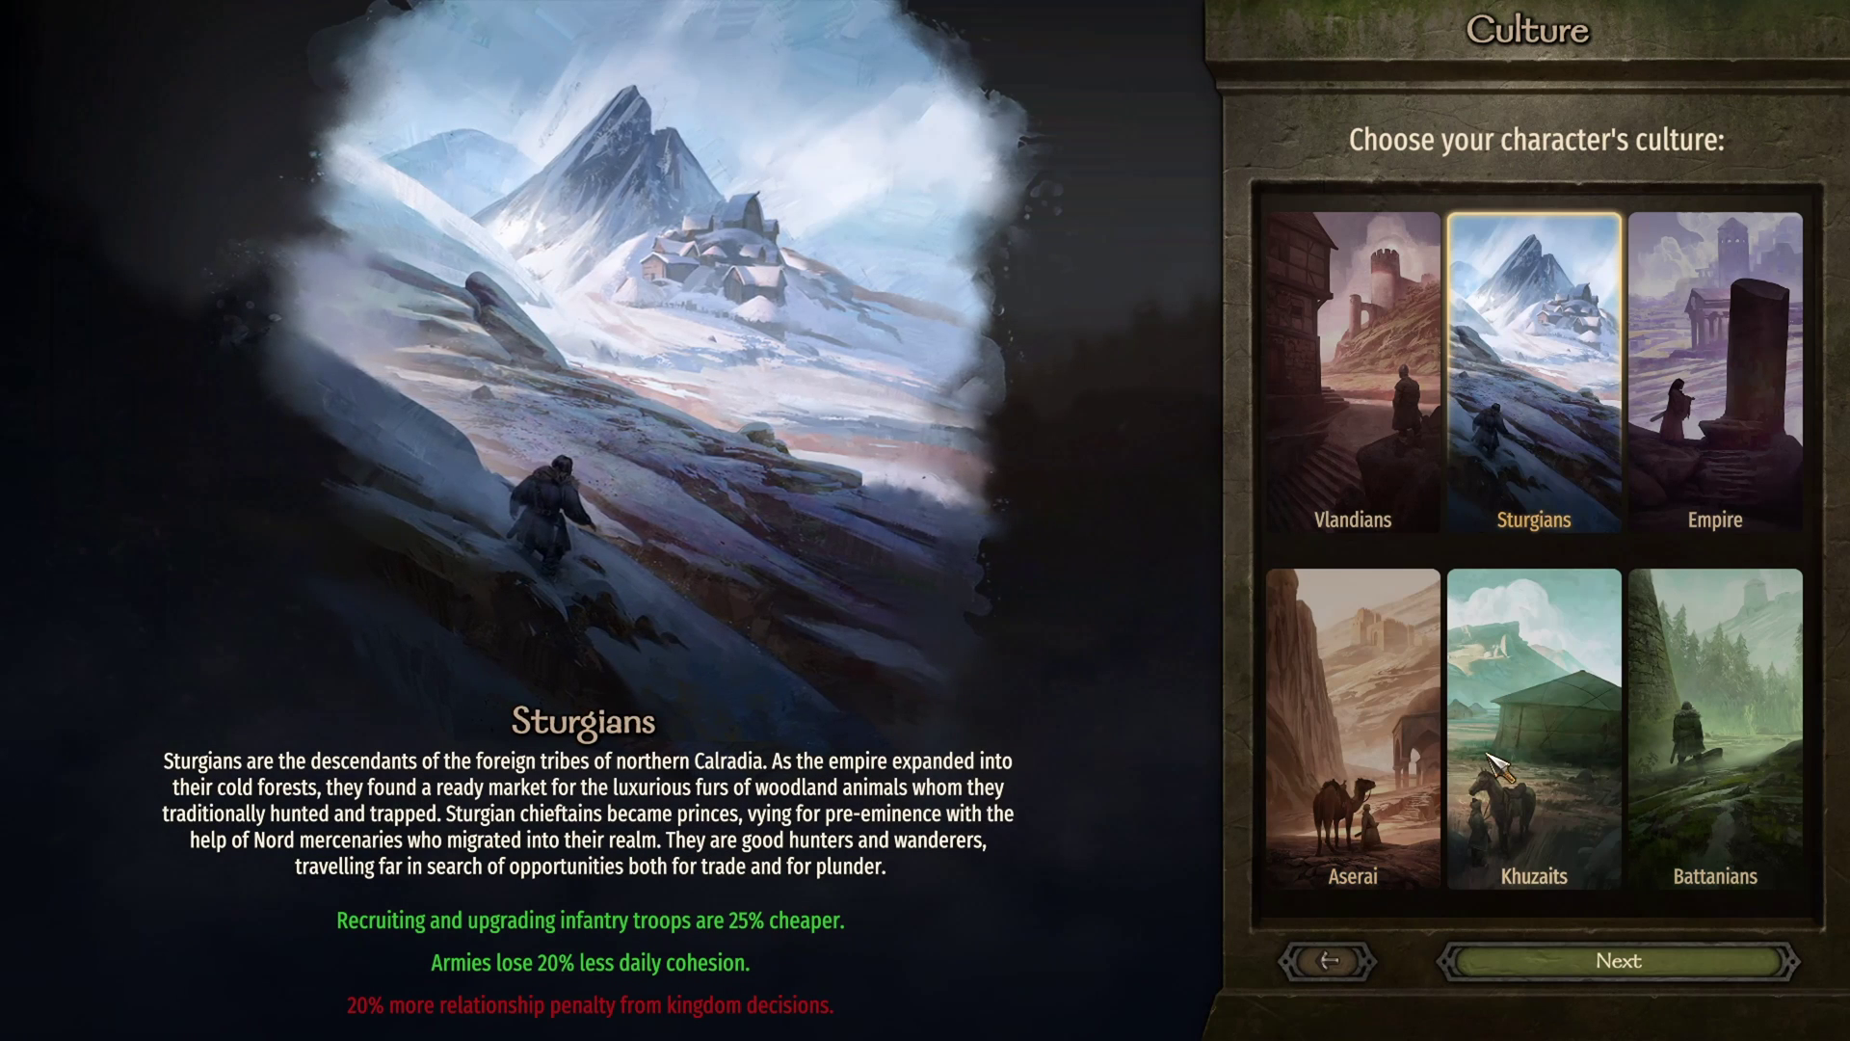
pyautogui.click(1548, 757)
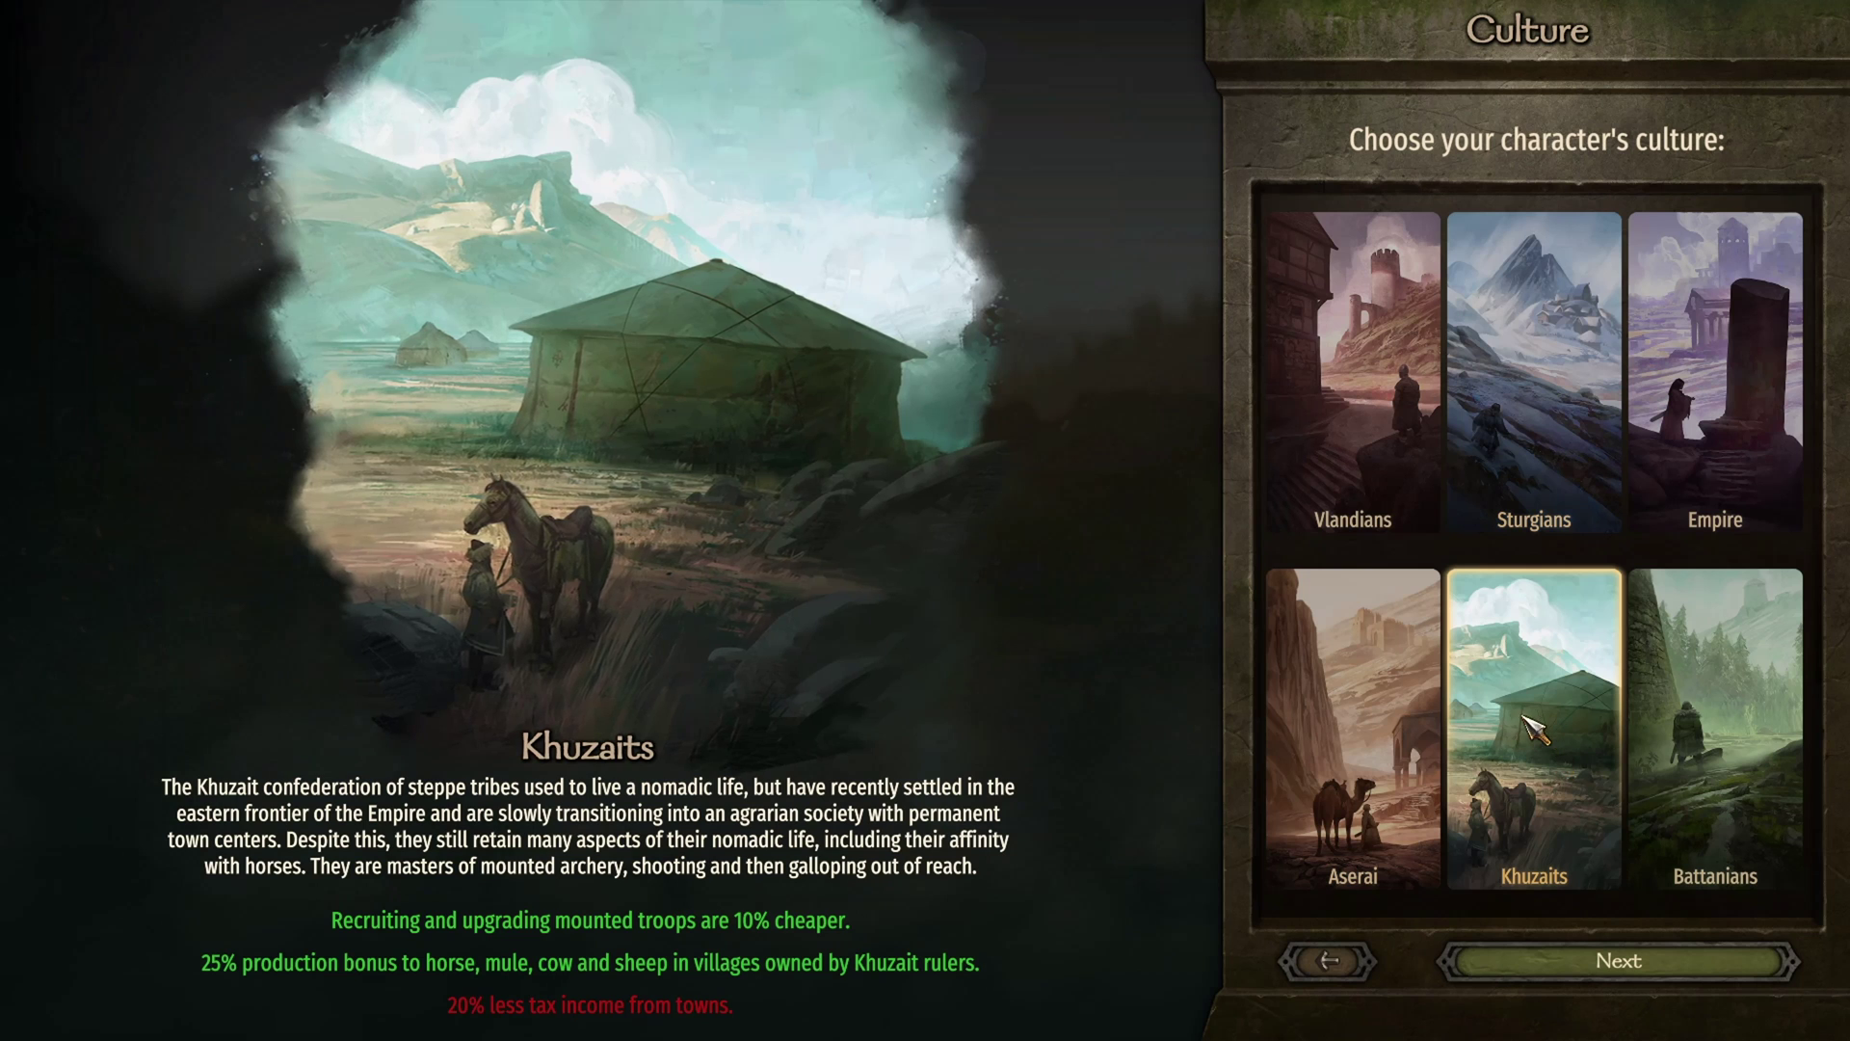